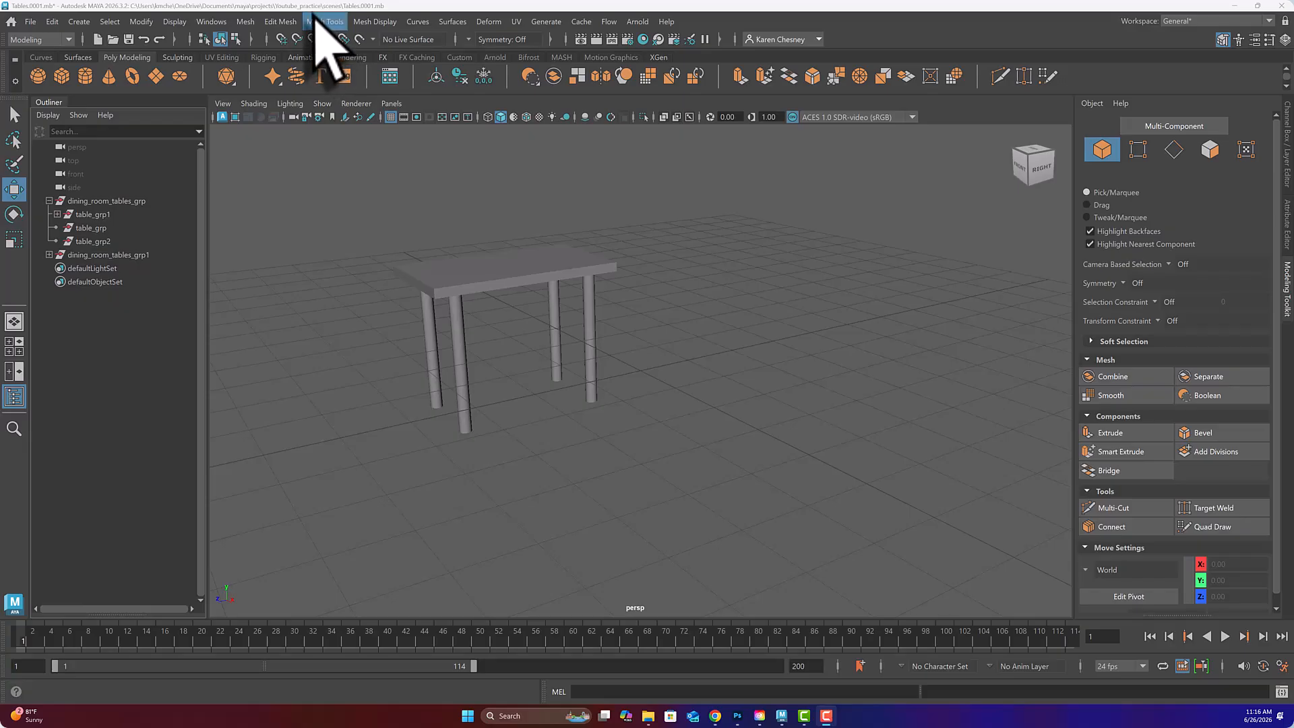
Open the Hypergraph Hierarchy and select the dining_room_tables_grp group
click(211, 21)
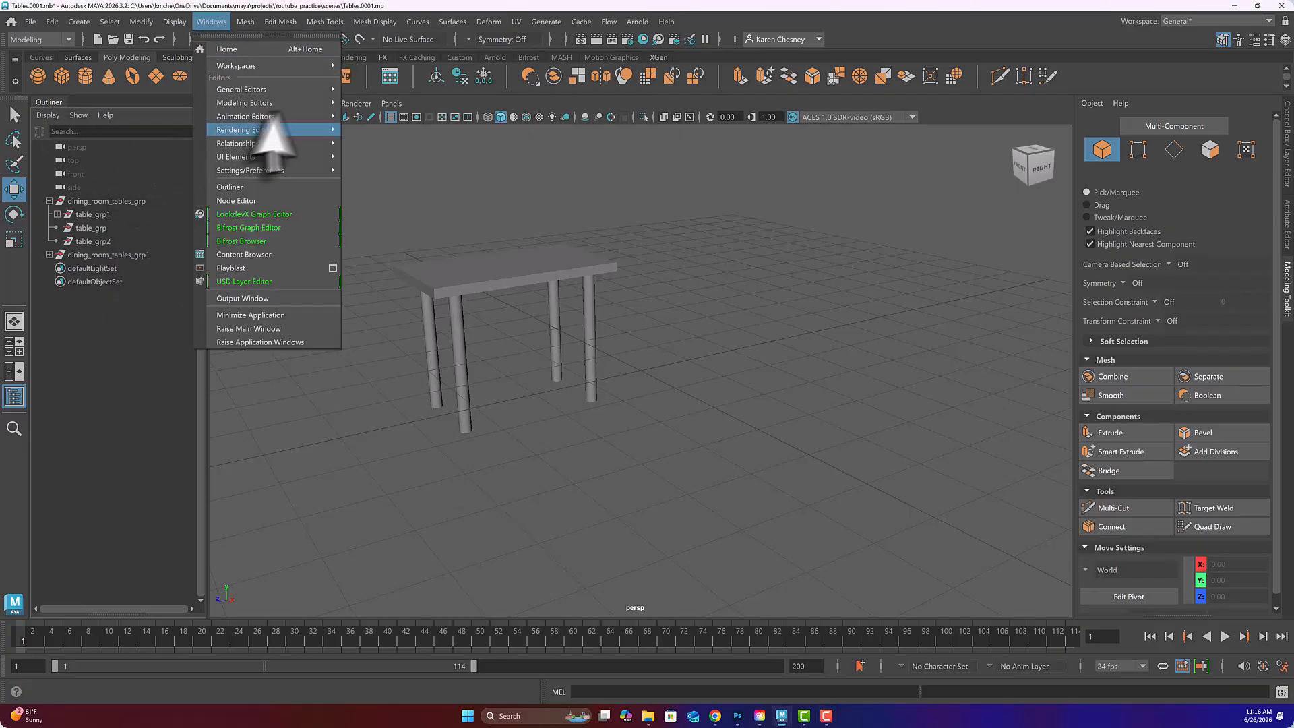
mouse_move(276, 90)
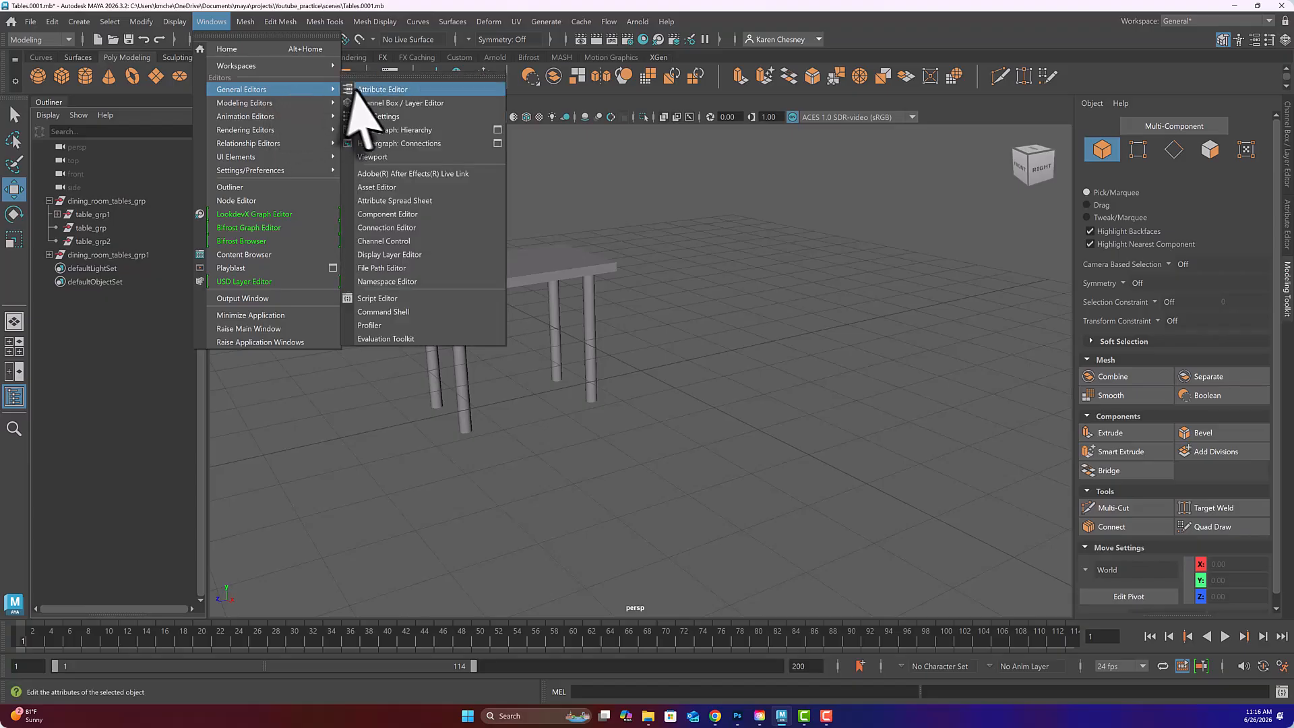
click(379, 130)
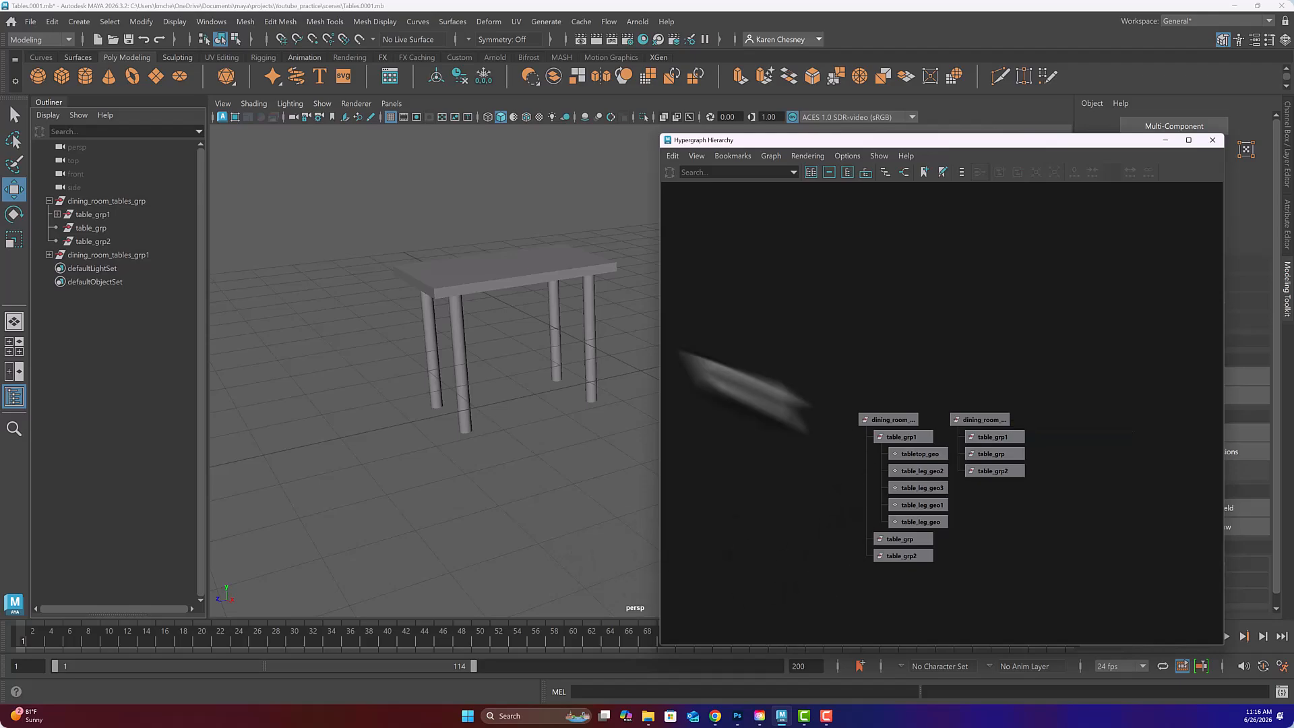
click(893, 421)
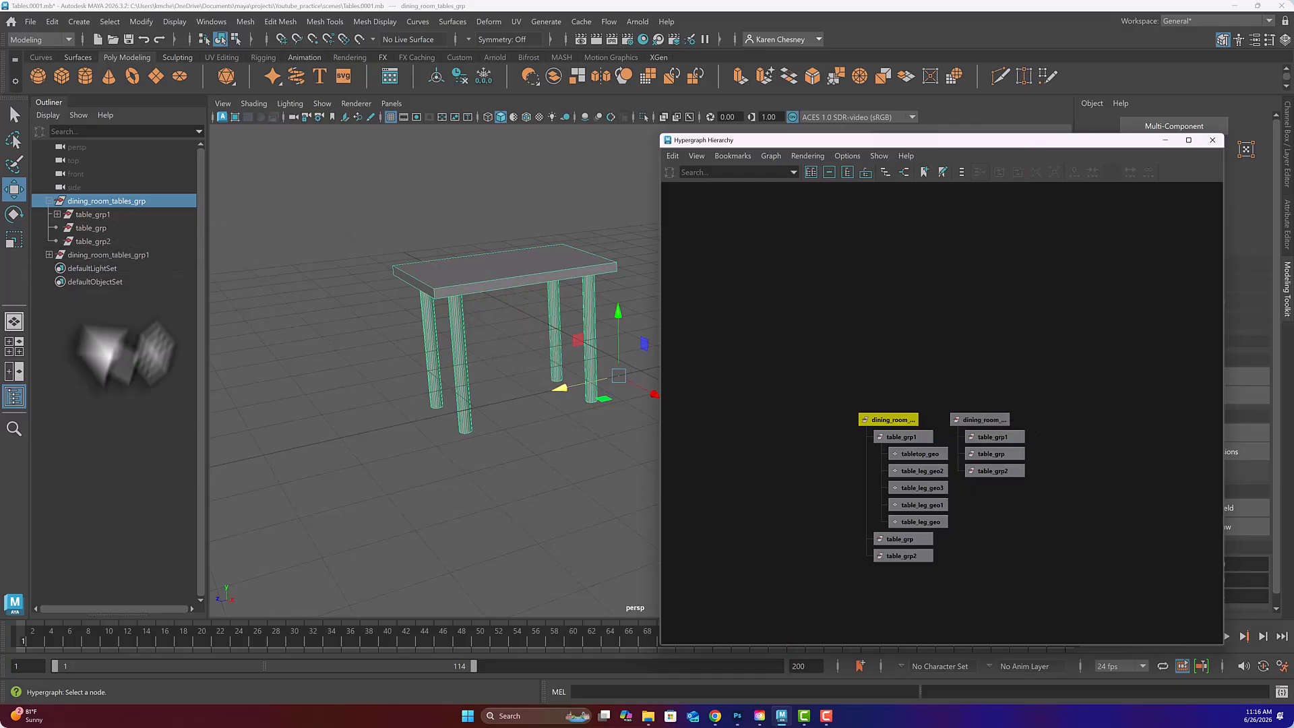
click(119, 330)
click(86, 201)
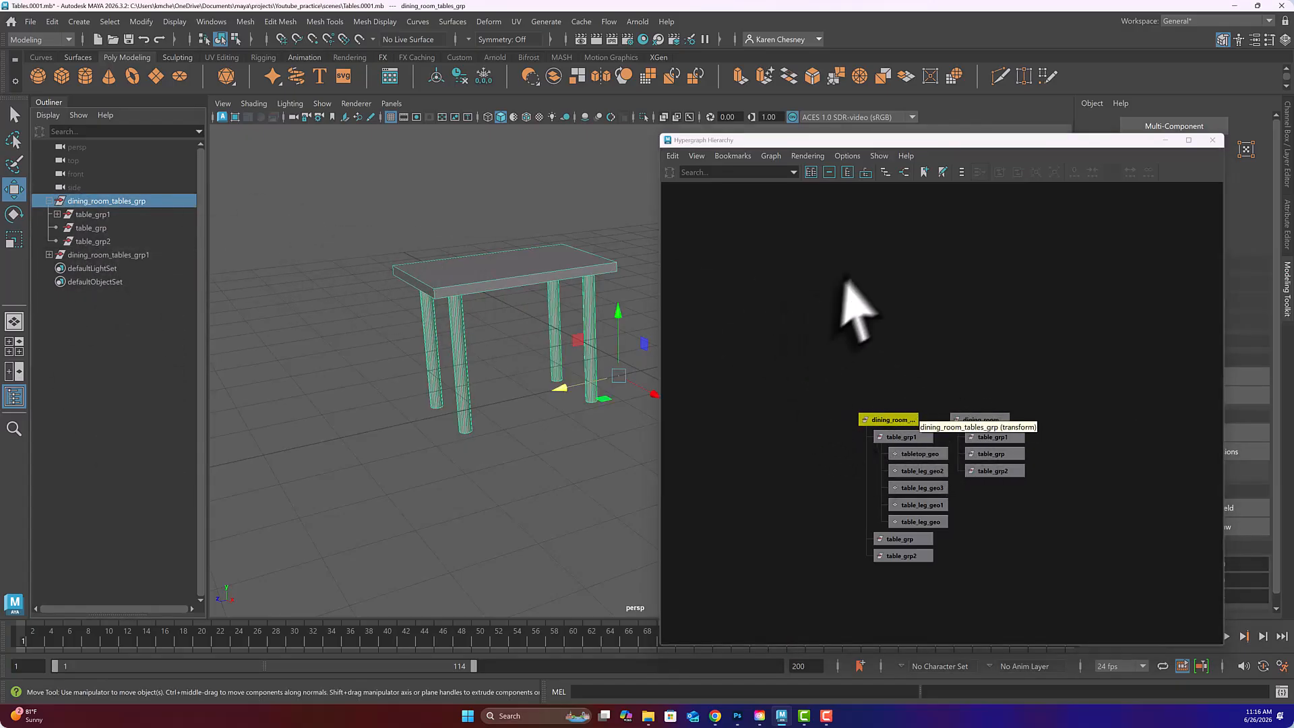
mouse_move(957, 142)
mouse_down()
mouse_move(976, 87)
mouse_move(955, 147)
mouse_up()
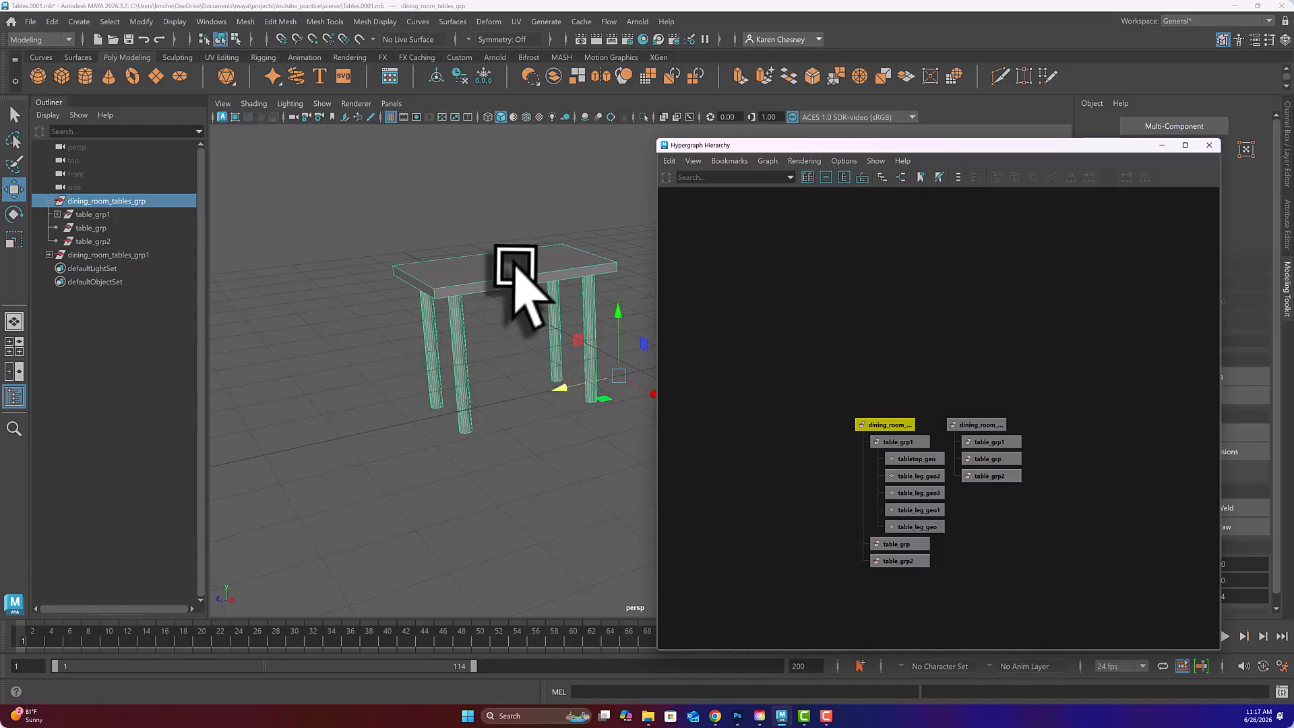
Examine table_grp1, table_grp and table_grp2 under dining_room_tables_grp in turn to check which groups contain geometry
click(105, 213)
click(100, 228)
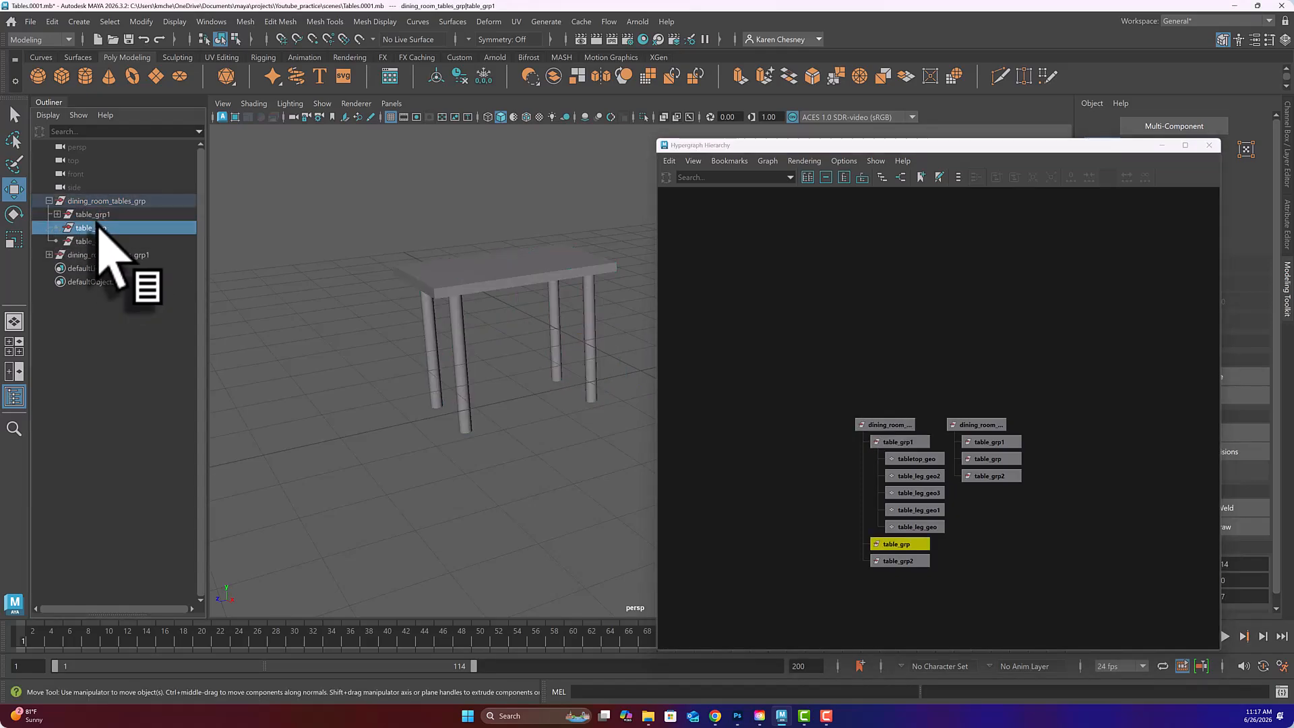
click(106, 243)
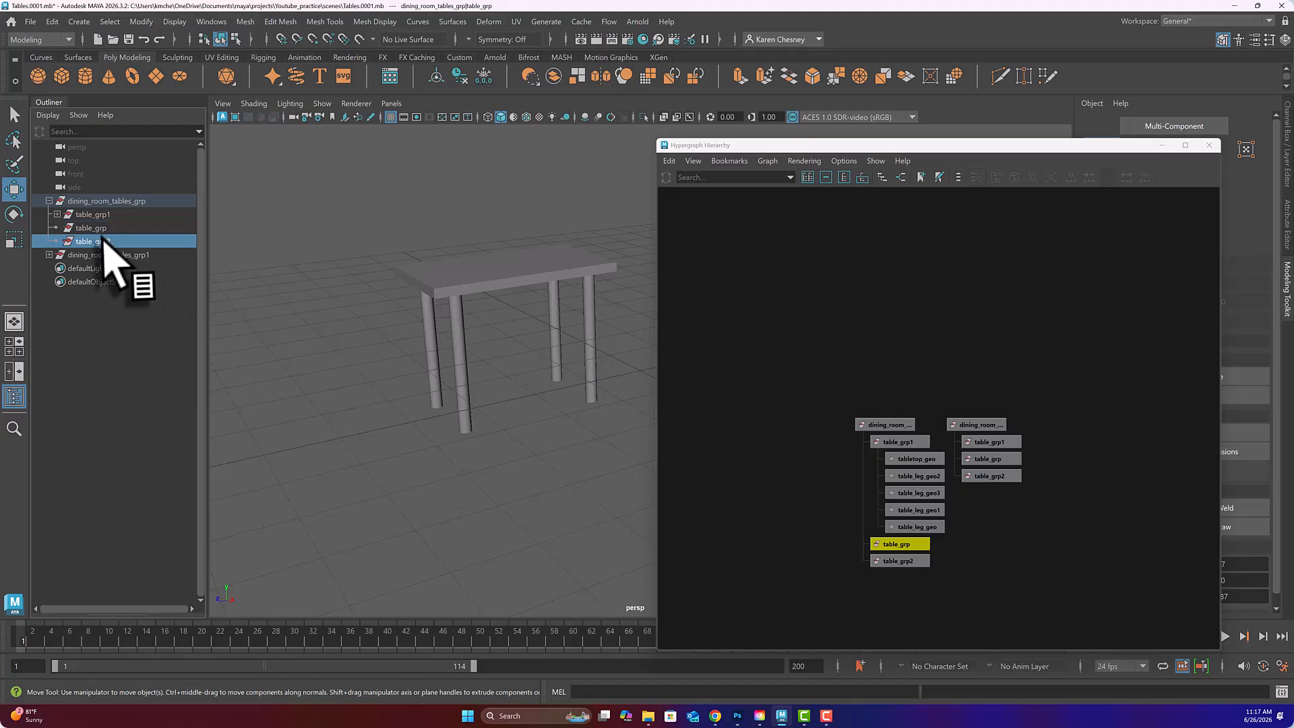
drag(929, 145, 1092, 156)
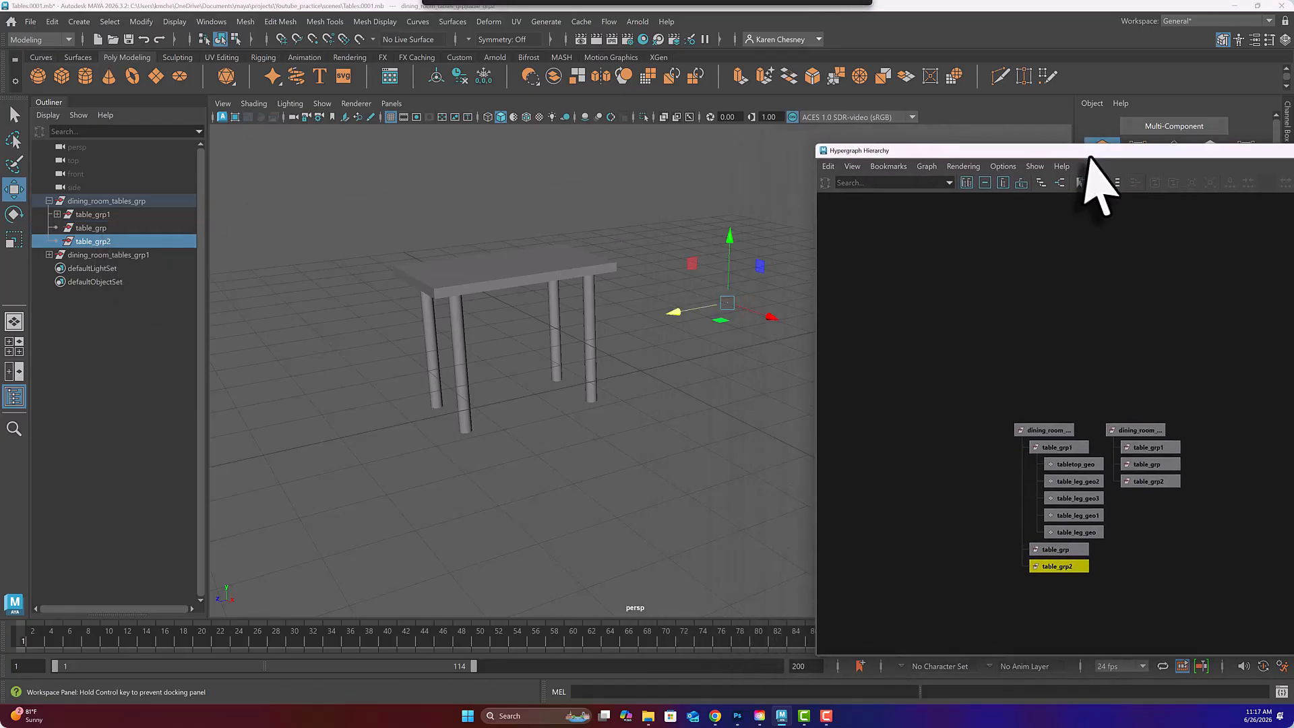
click(91, 228)
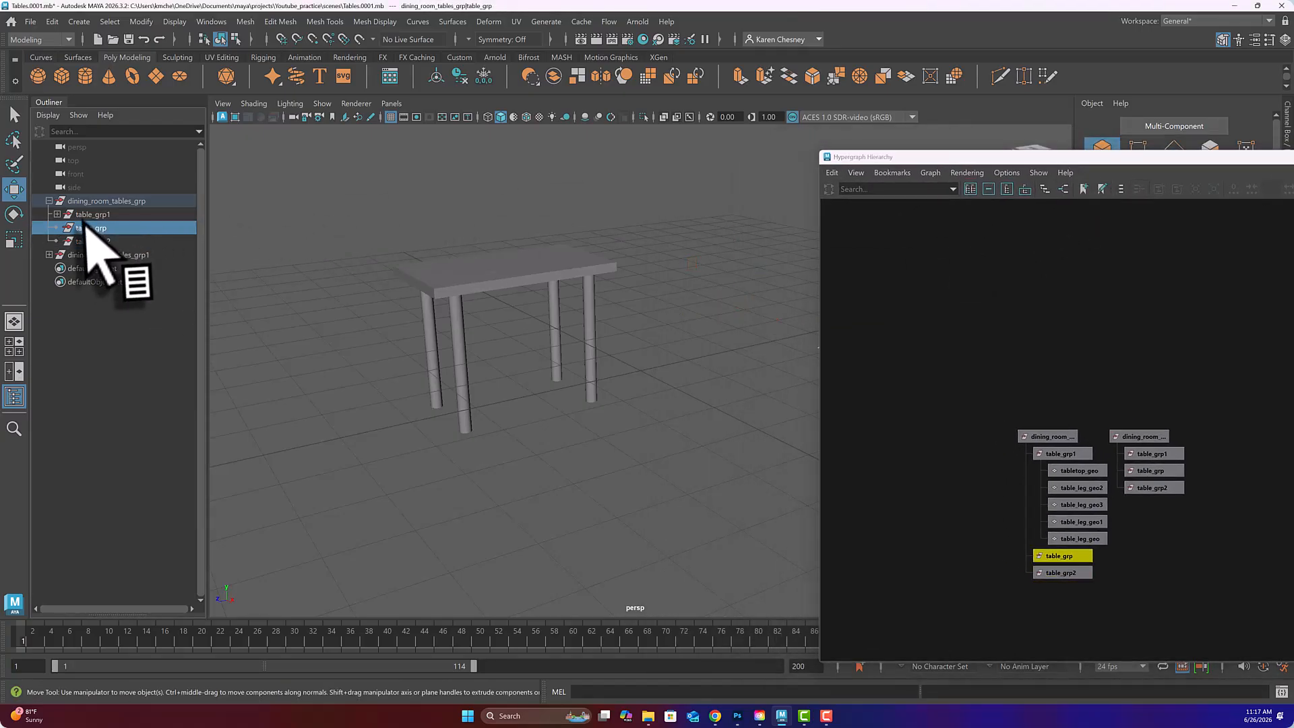
click(87, 241)
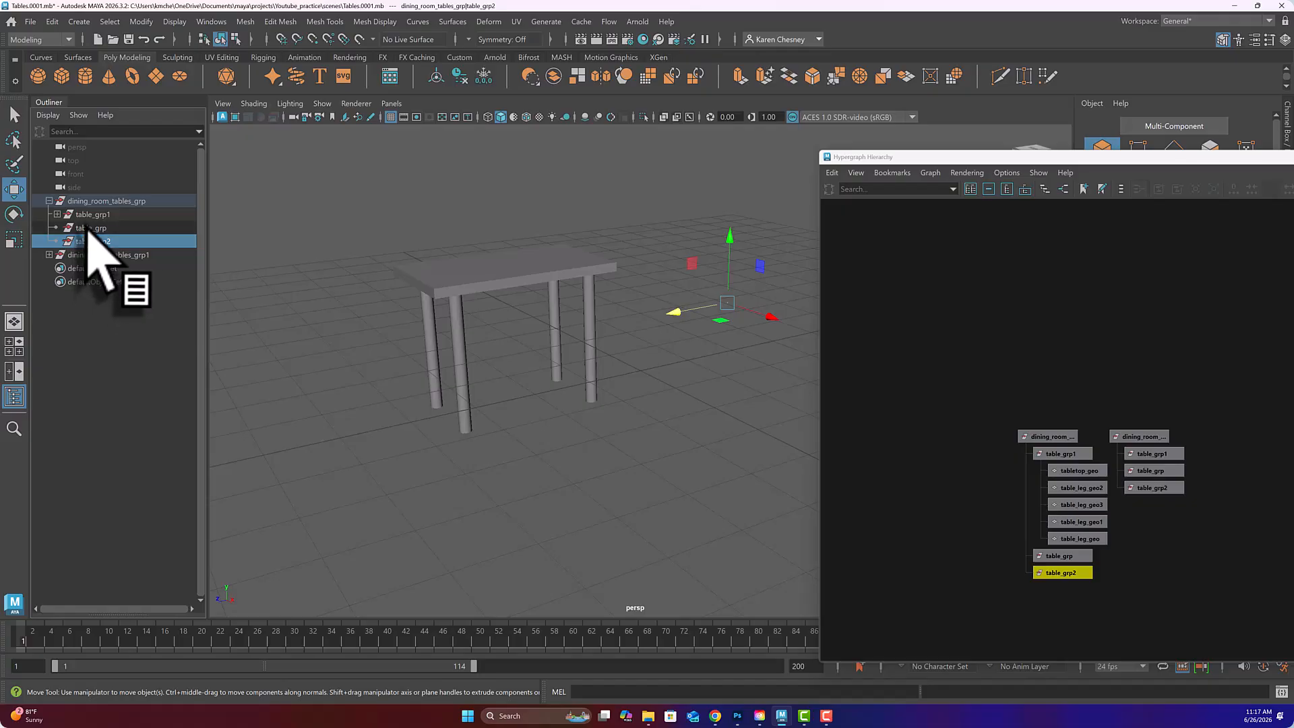
click(89, 228)
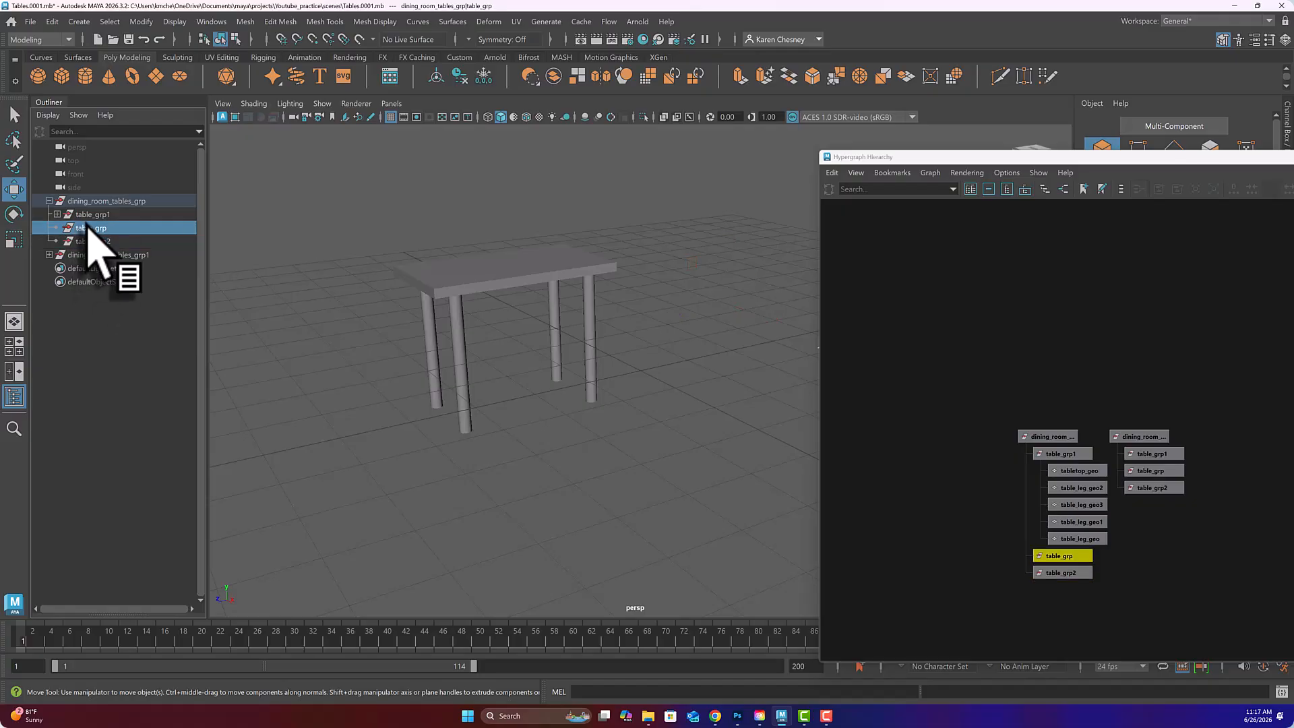
click(1064, 573)
click(1062, 556)
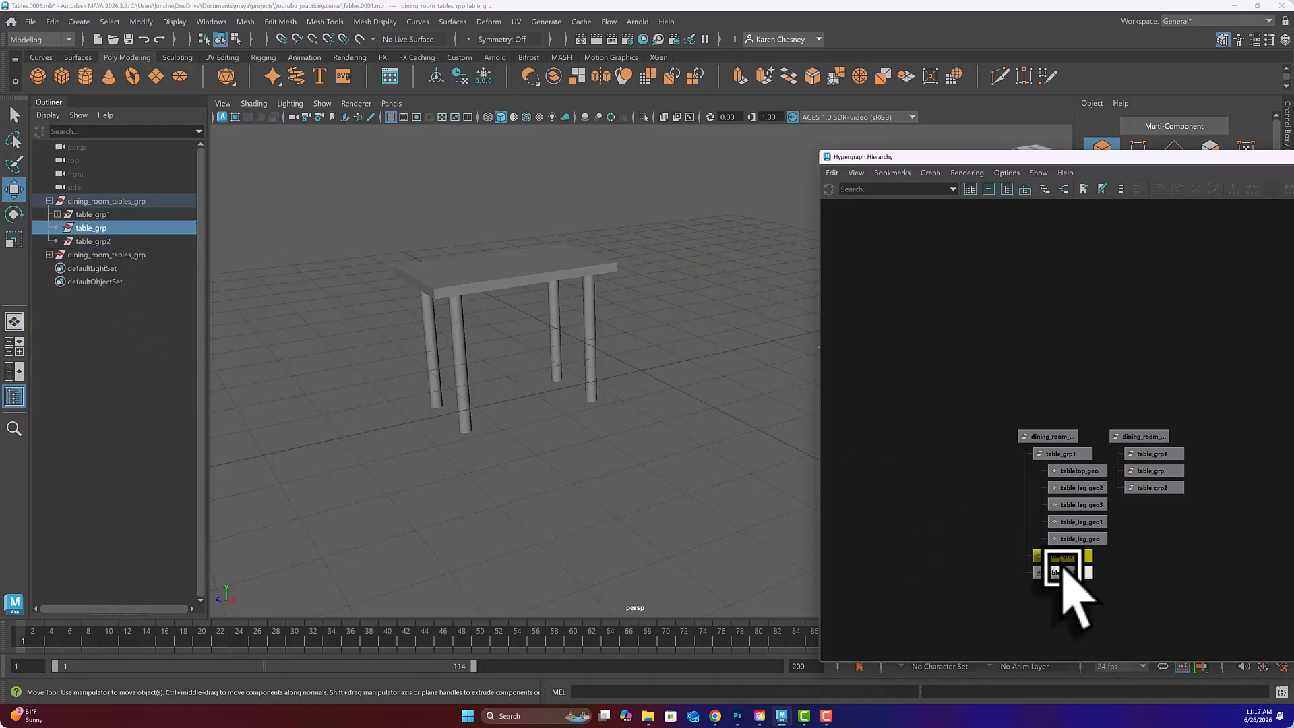
Delete table_grp2 and table_grp from dining_room_tables_grp, and delete the entire dining_room_tables_grp1 group
click(1064, 572)
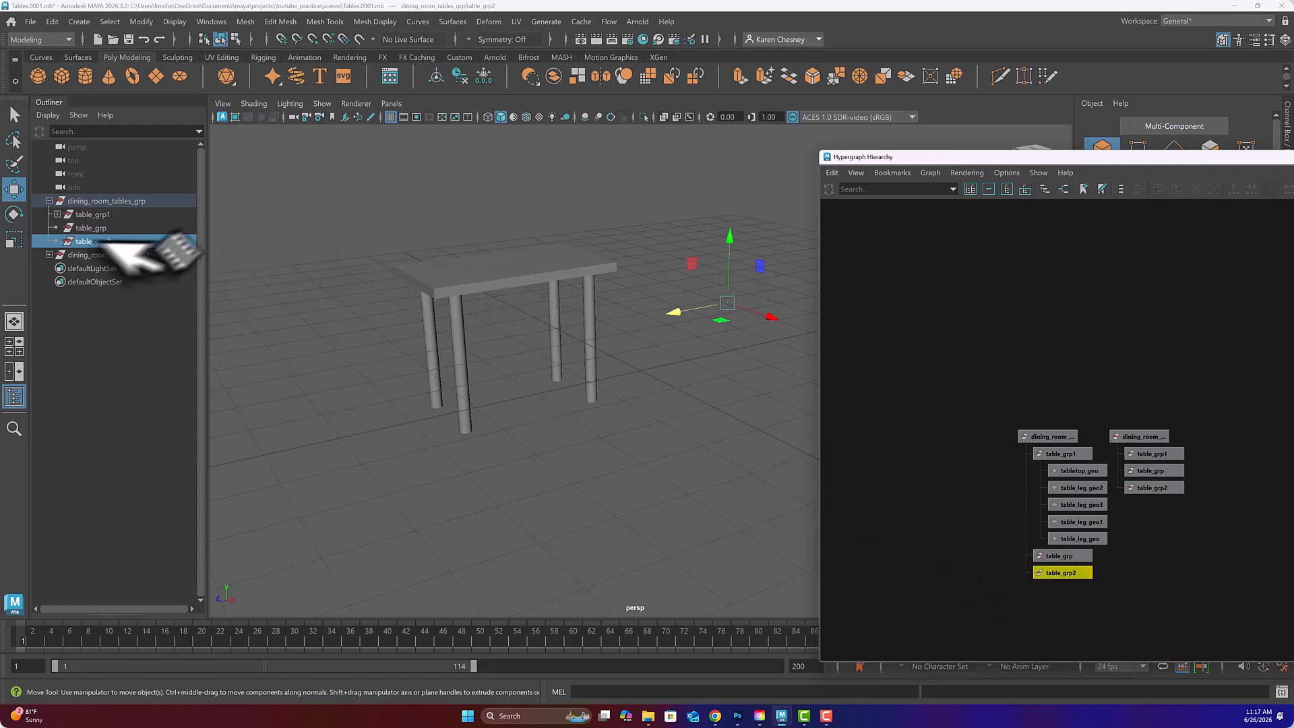
key(Delete)
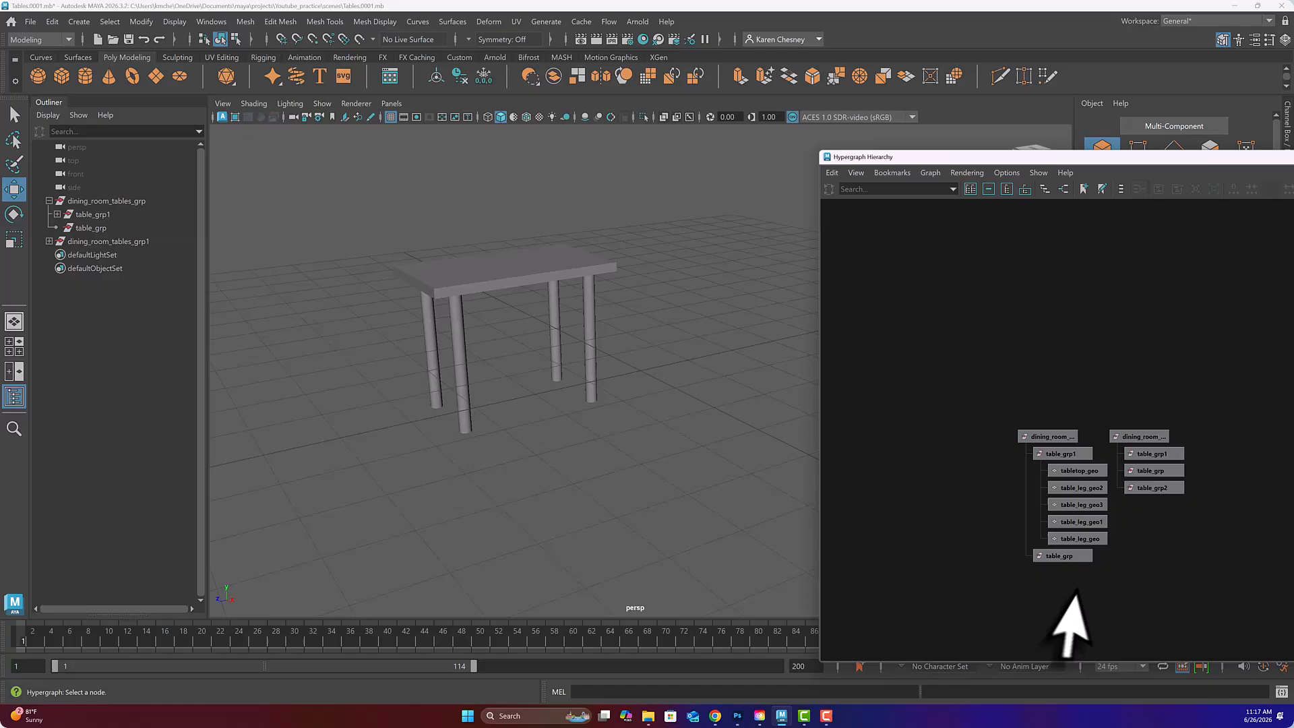
click(1060, 556)
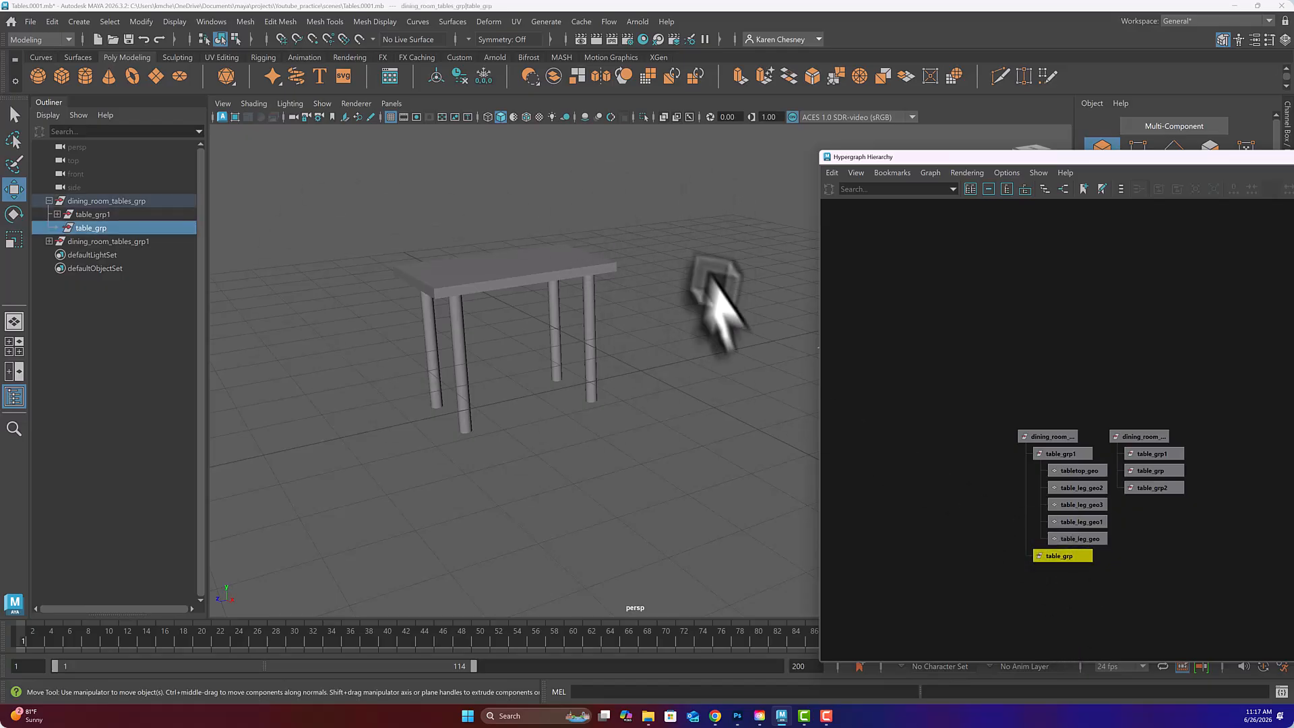
key(Delete)
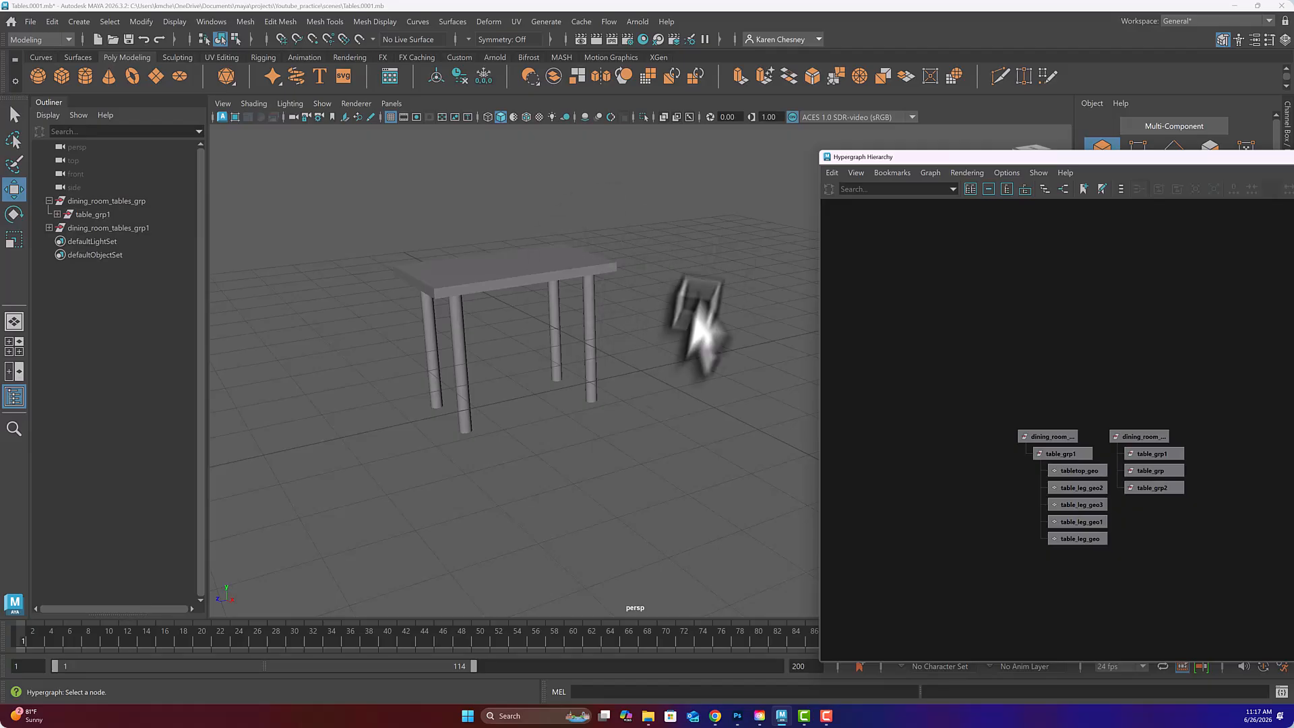
click(1132, 436)
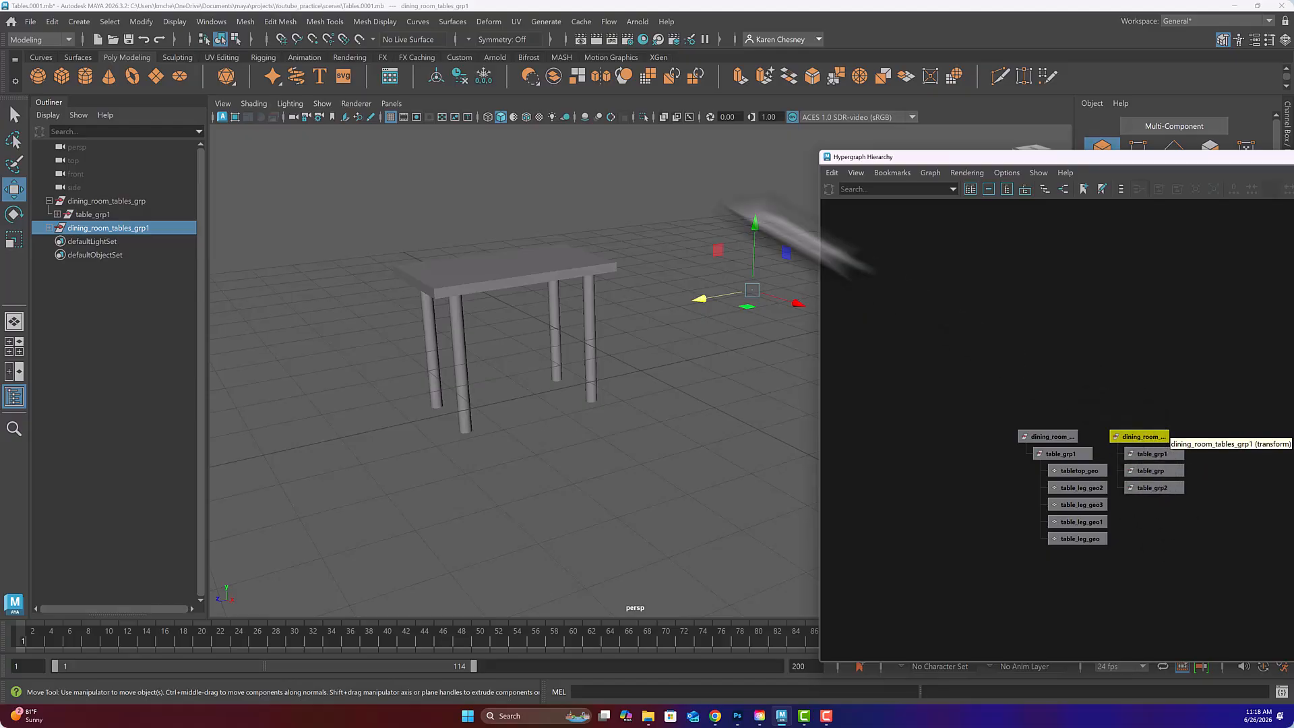
key(Delete)
Unparent table_grp1 from dining_room_tables_grp in the Hypergraph and delete the emptied parent group
click(1047, 435)
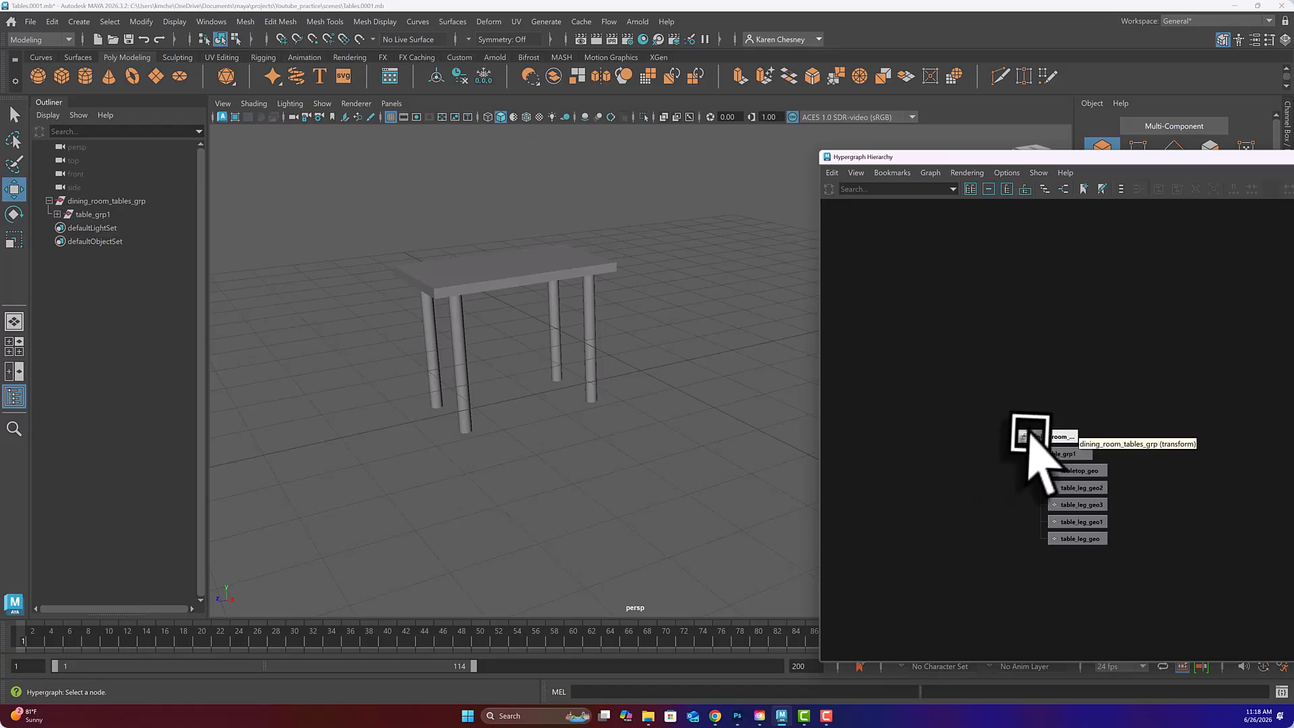
click(1063, 453)
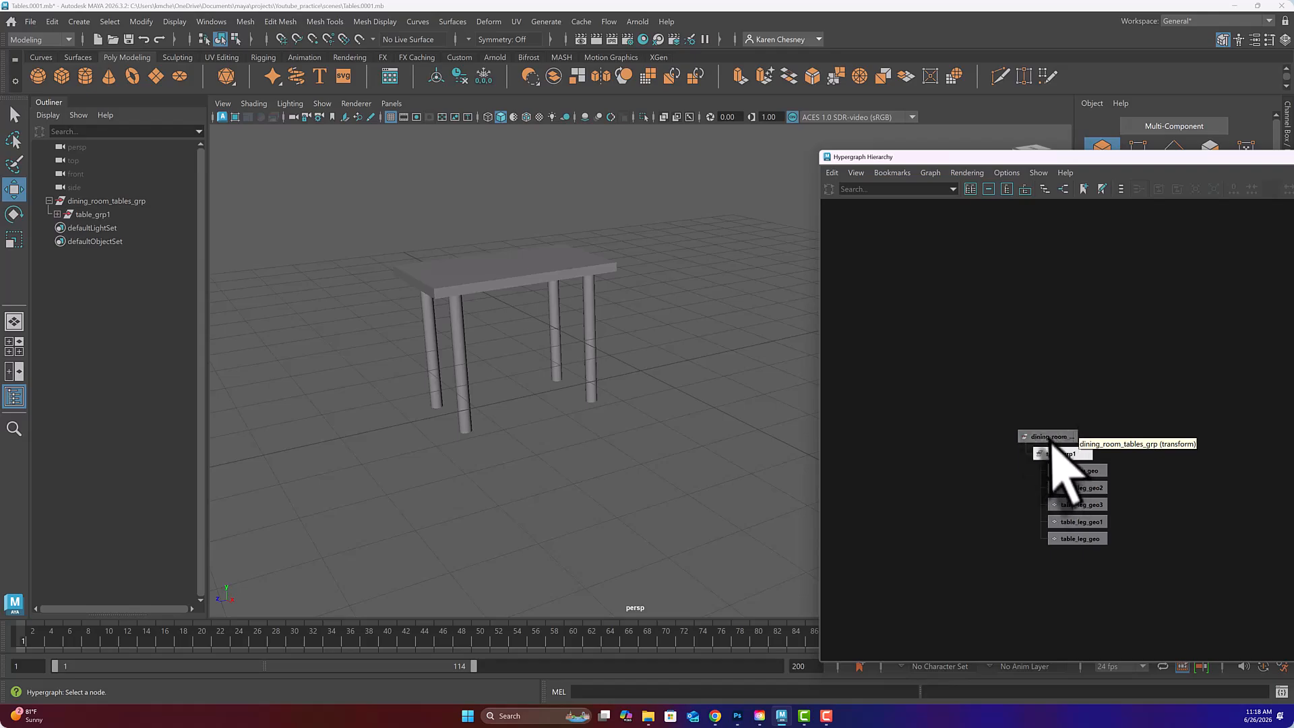
click(1058, 457)
click(1051, 454)
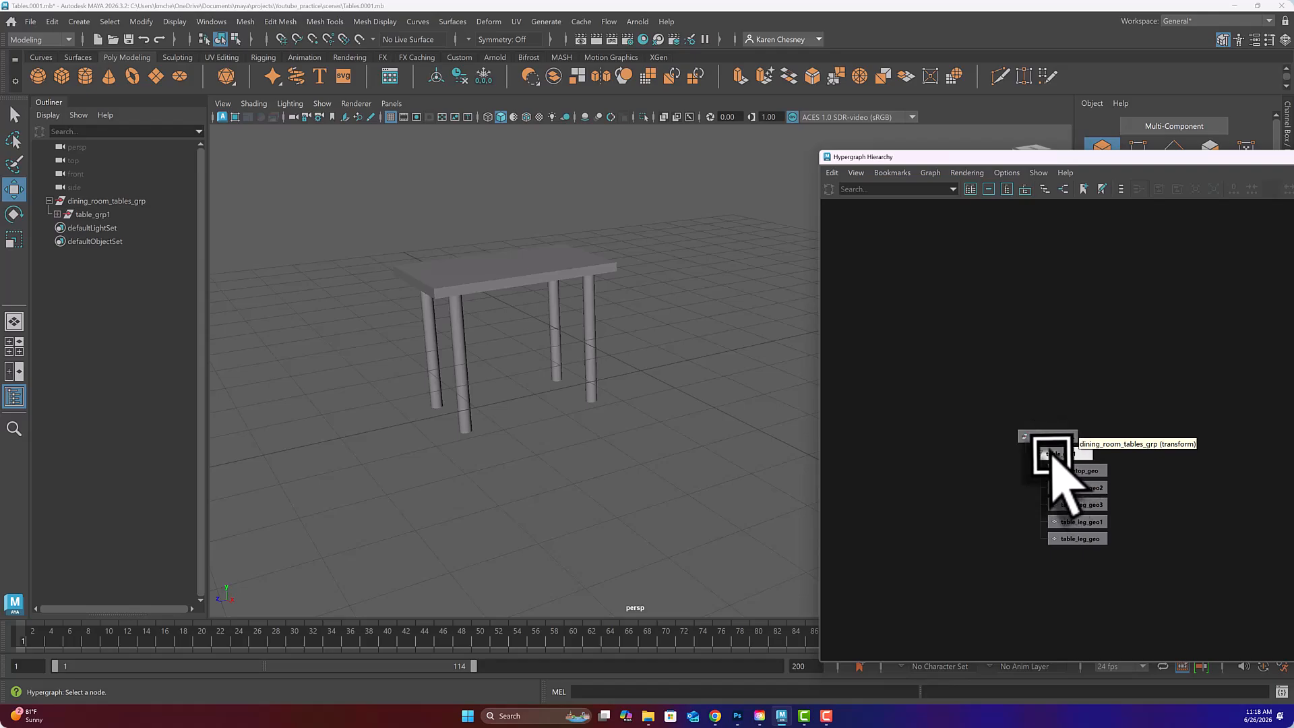
middle_drag(1052, 454, 973, 439)
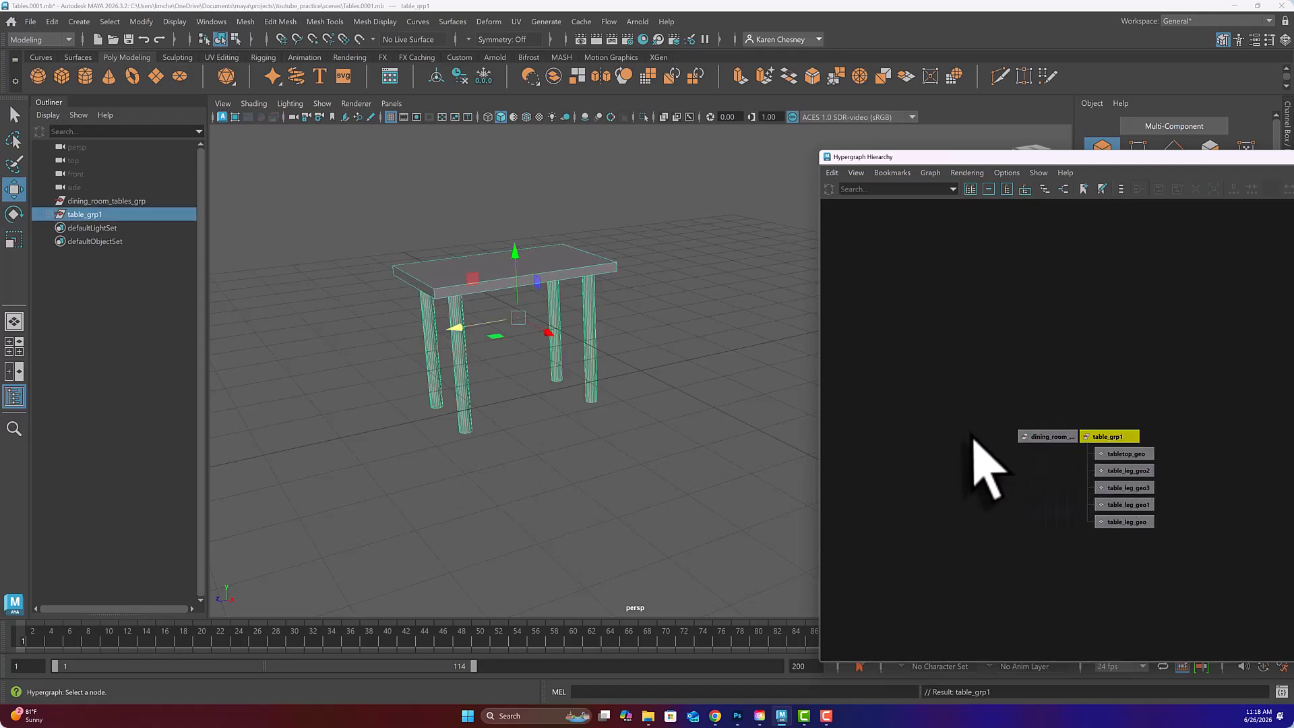
click(1036, 440)
key(Delete)
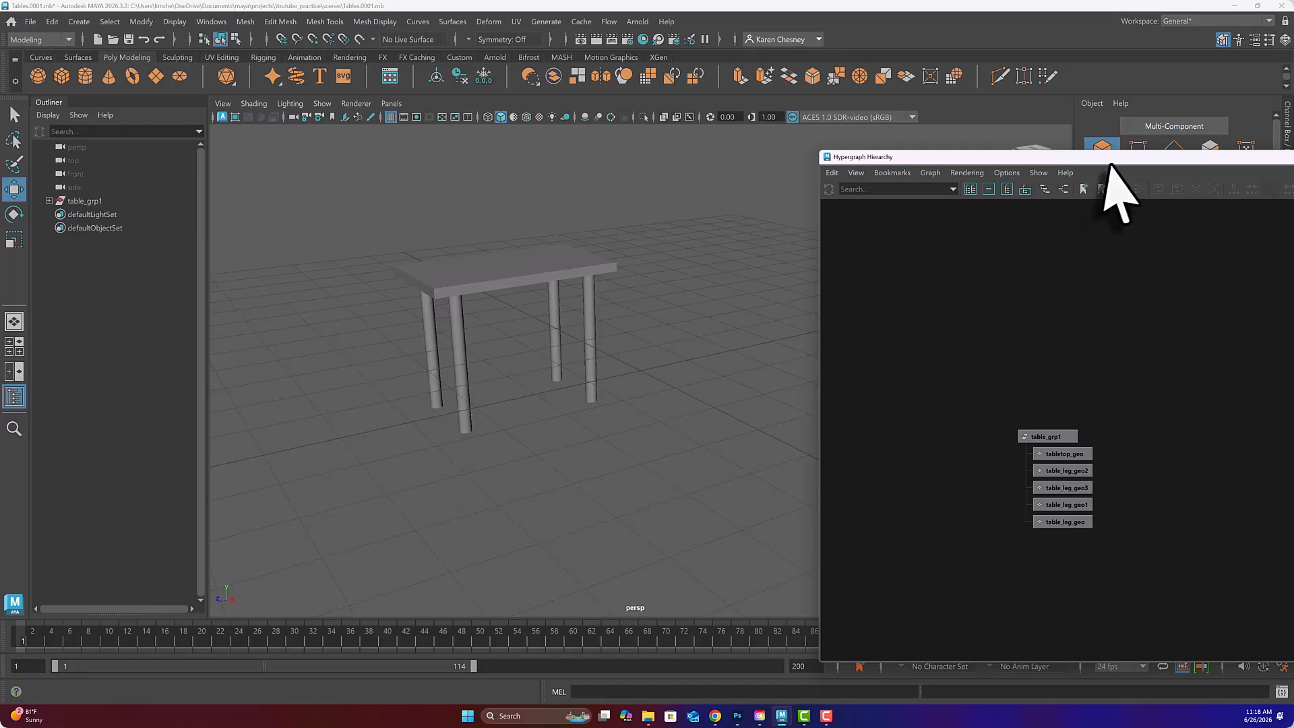
drag(1110, 164, 728, 137)
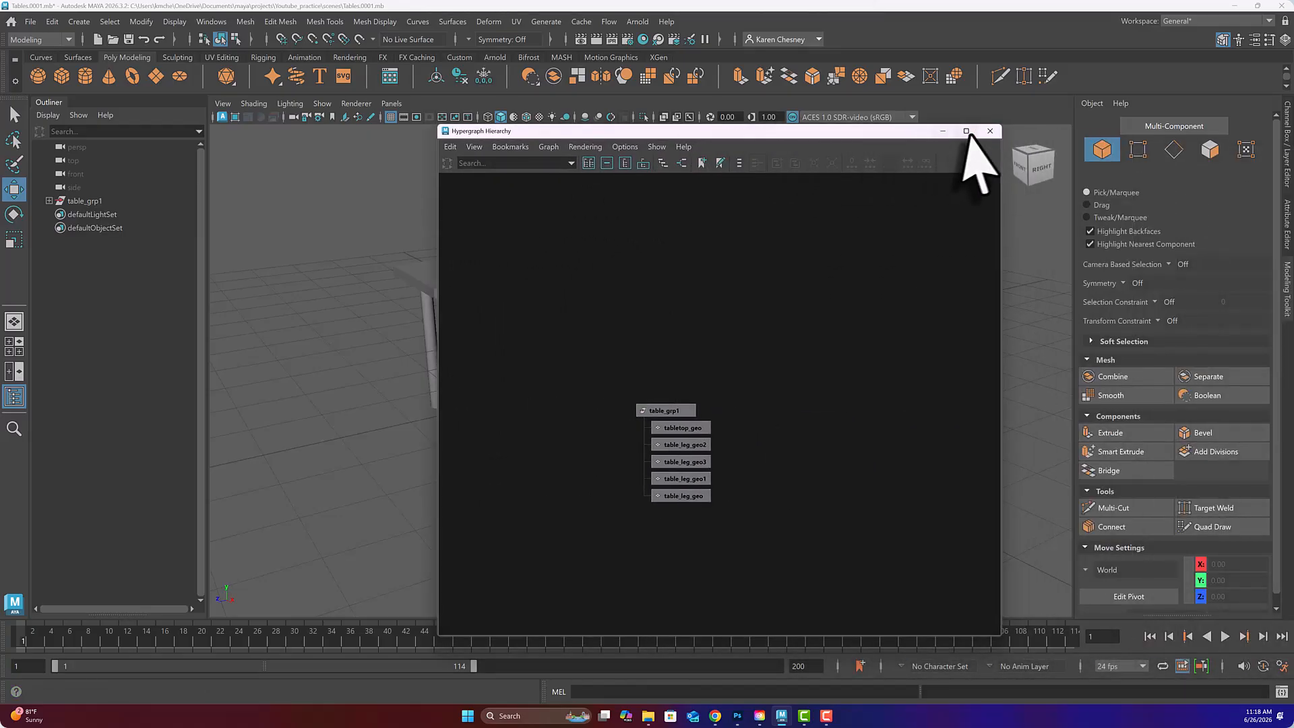
click(989, 131)
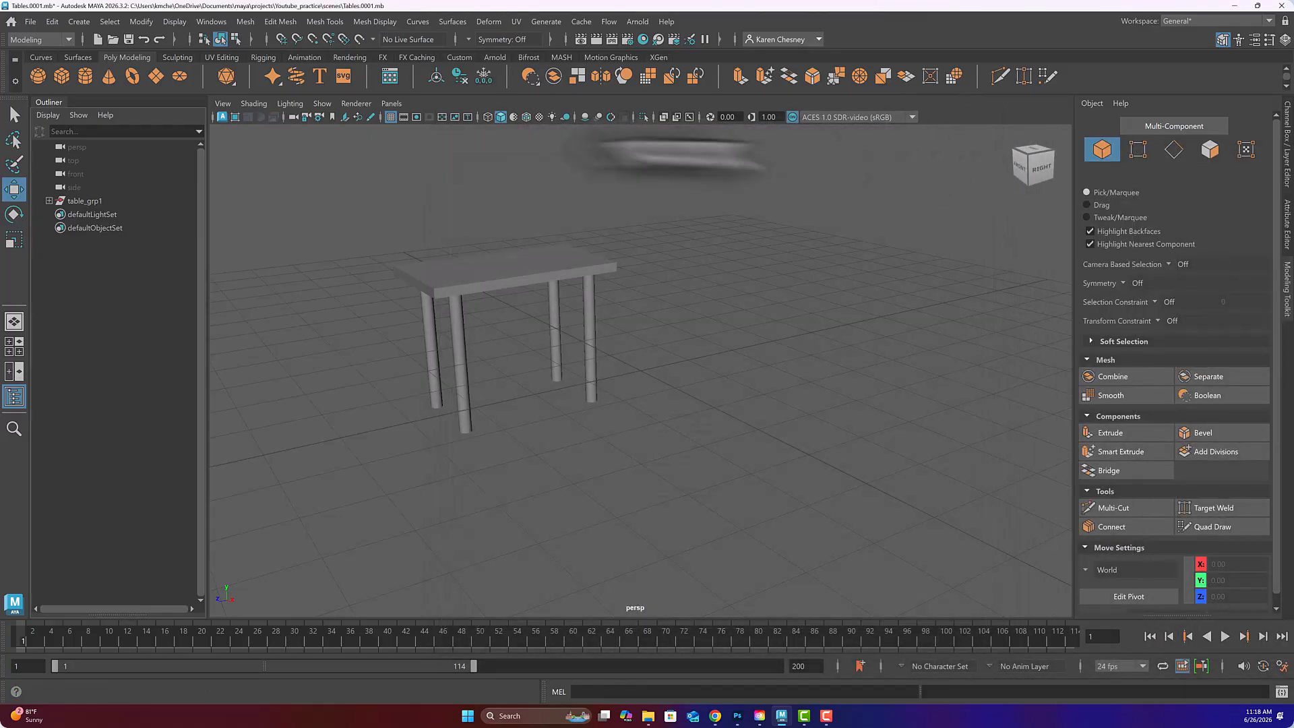
Expand table_grp1 in the Outliner and check its tabletop and each table leg object in turn
click(48, 201)
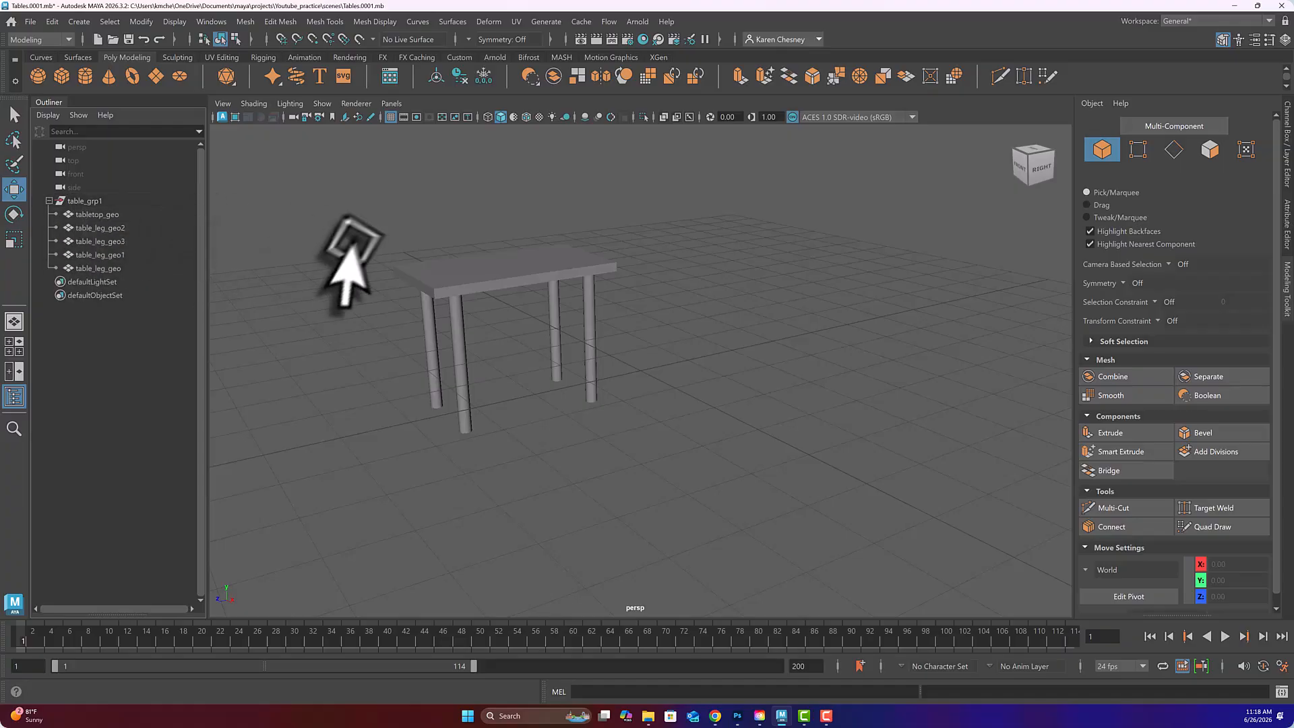
drag(107, 228, 115, 269)
click(128, 341)
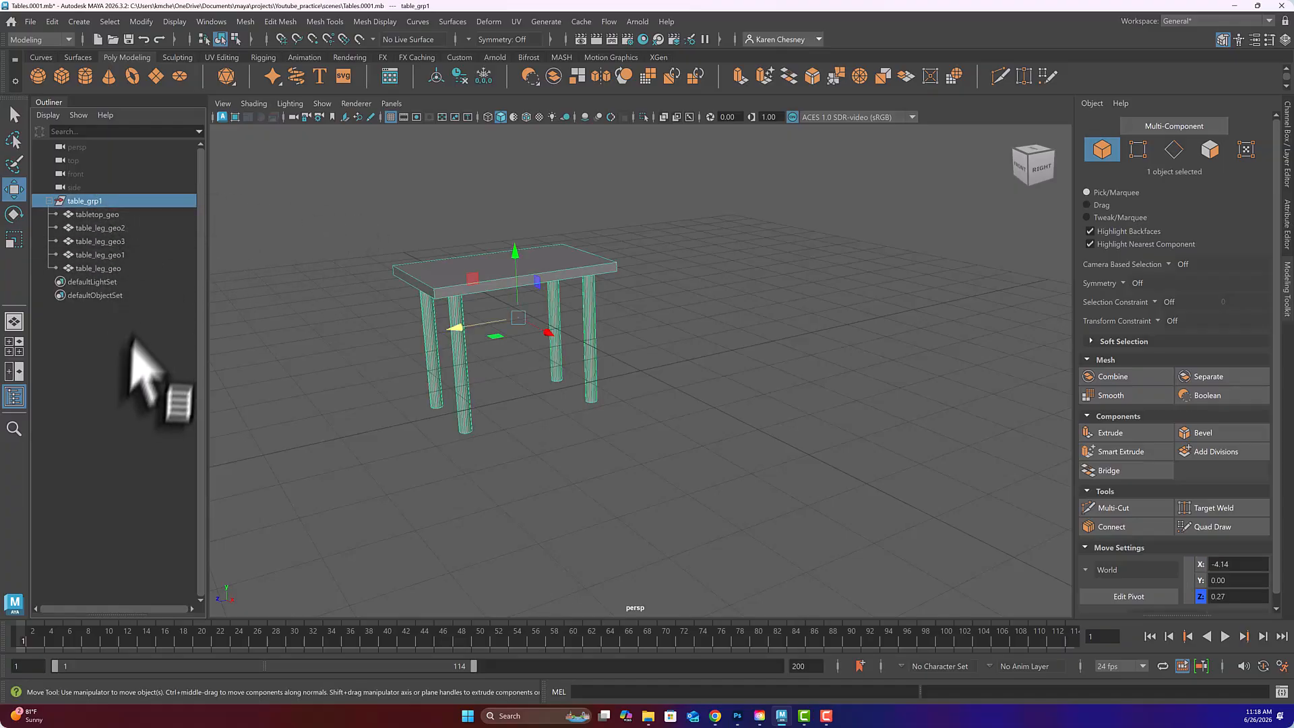
click(105, 215)
click(108, 229)
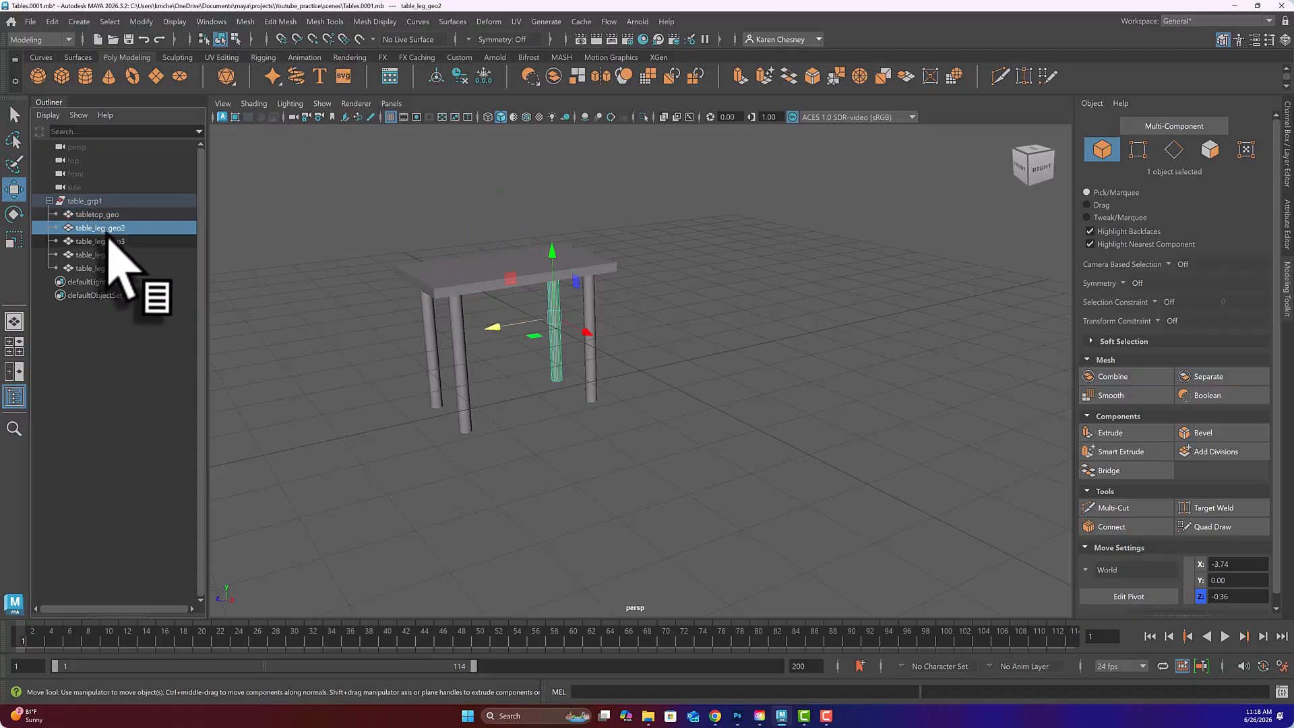
click(108, 241)
click(112, 255)
click(109, 269)
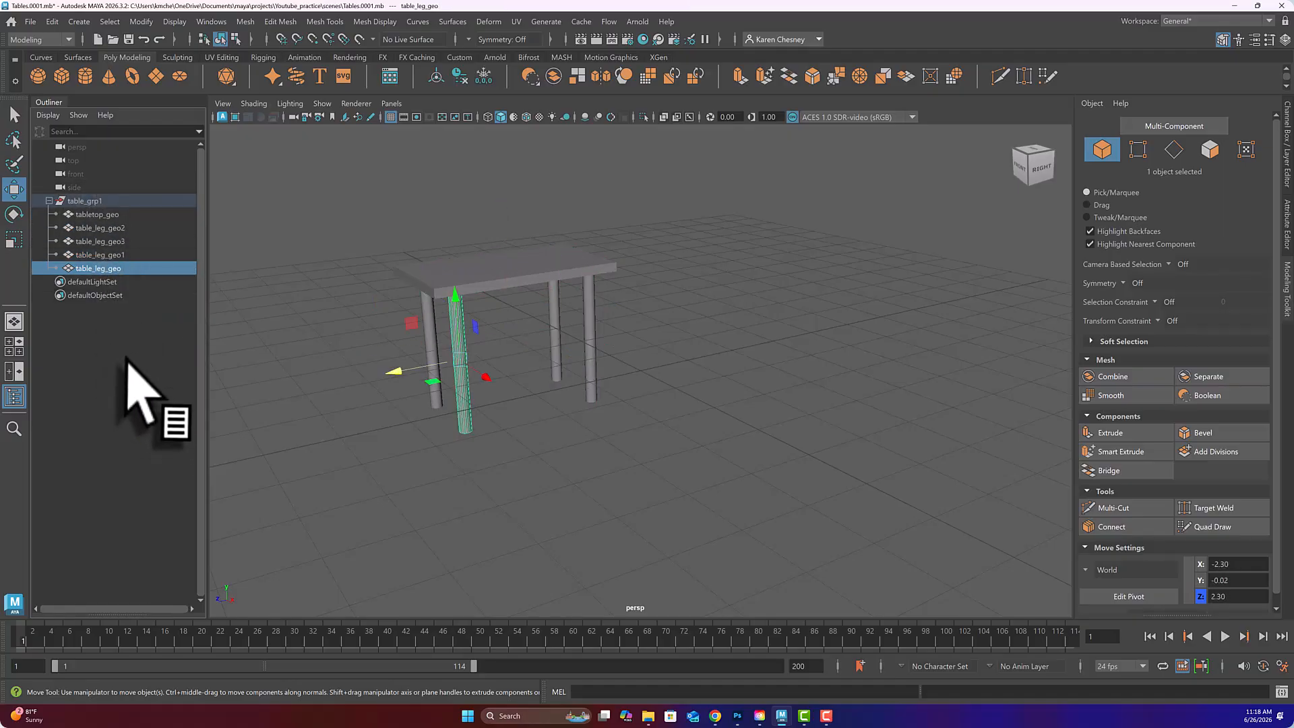
click(128, 363)
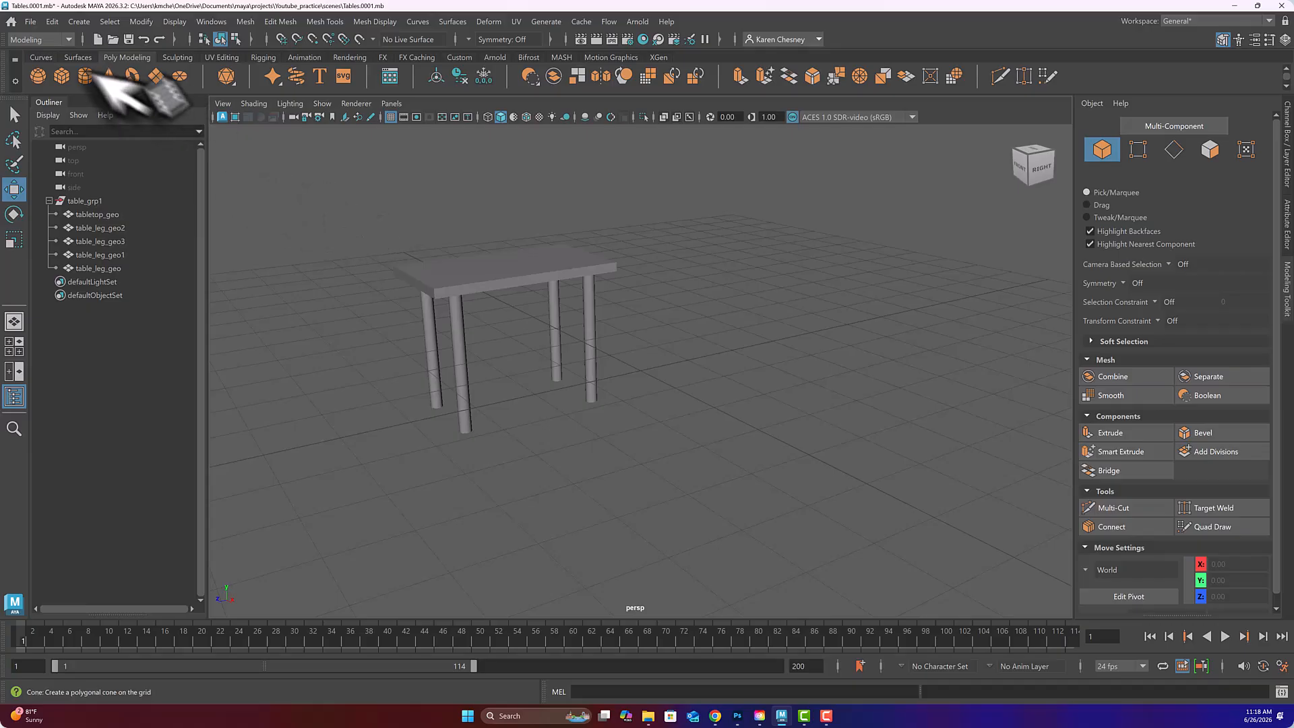
Set the current project to the Youtube_practice folder
click(31, 22)
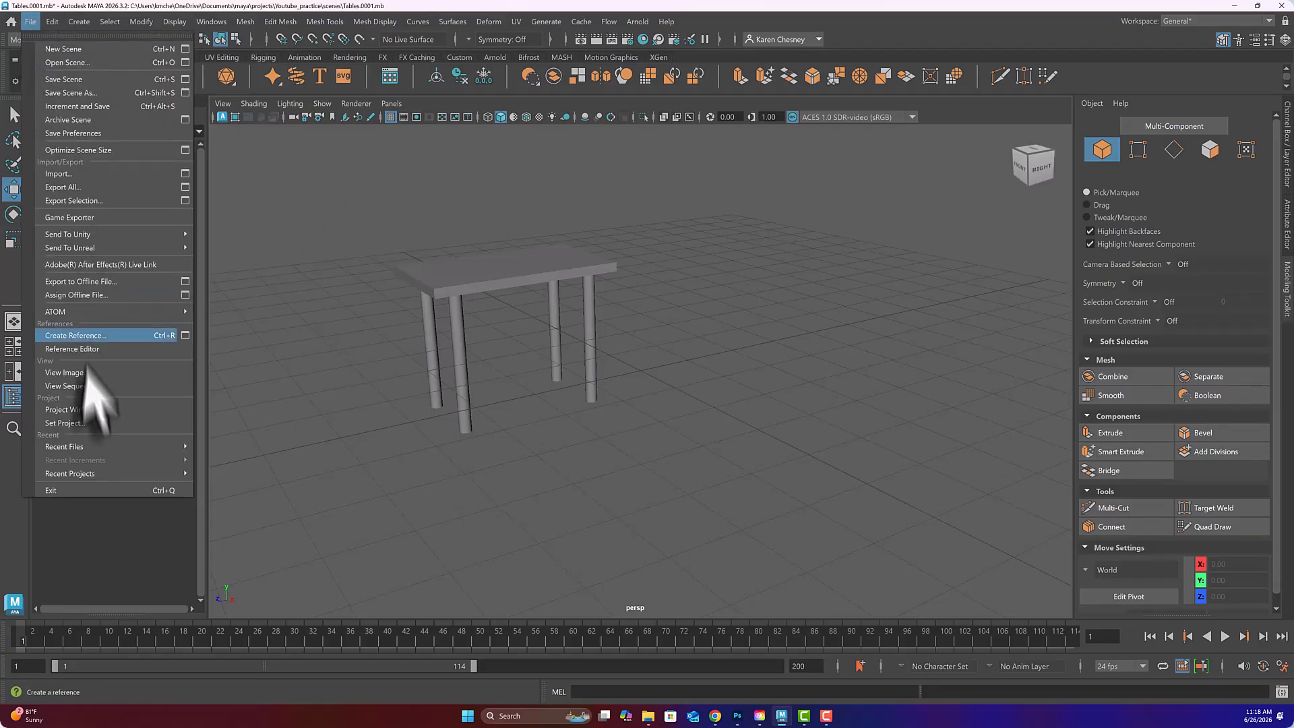
click(80, 424)
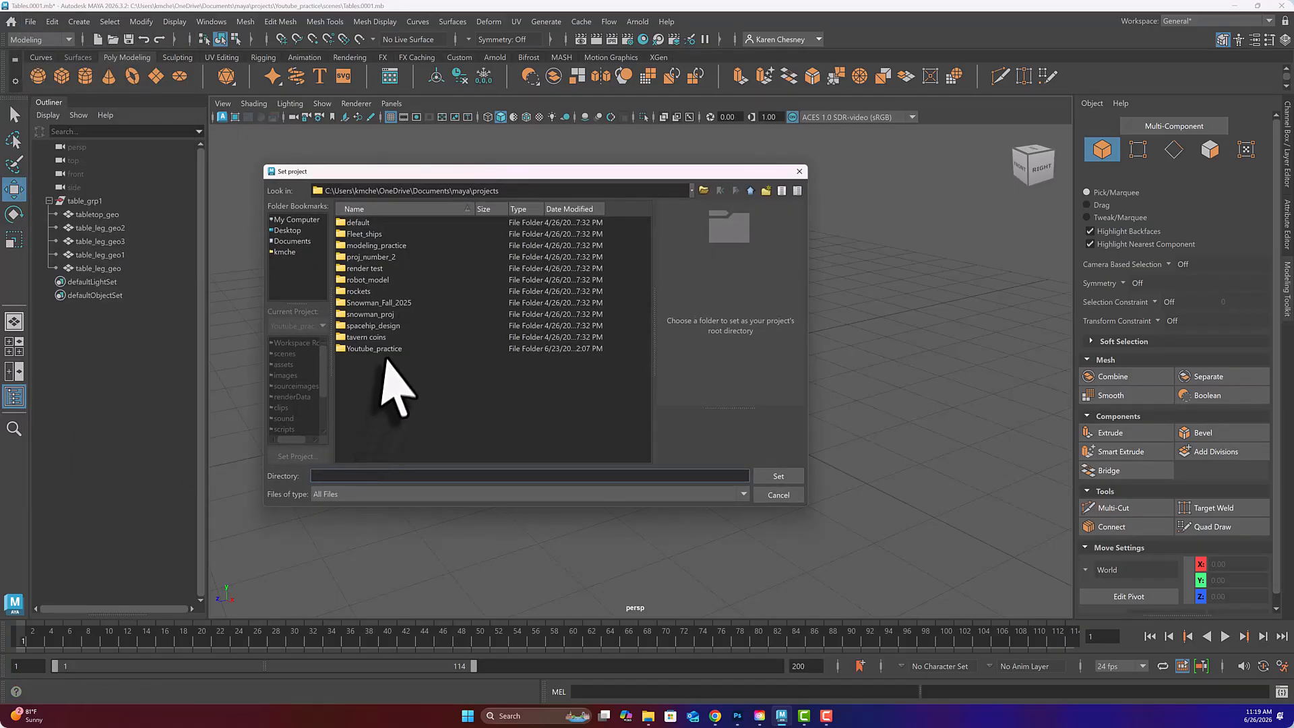
click(383, 350)
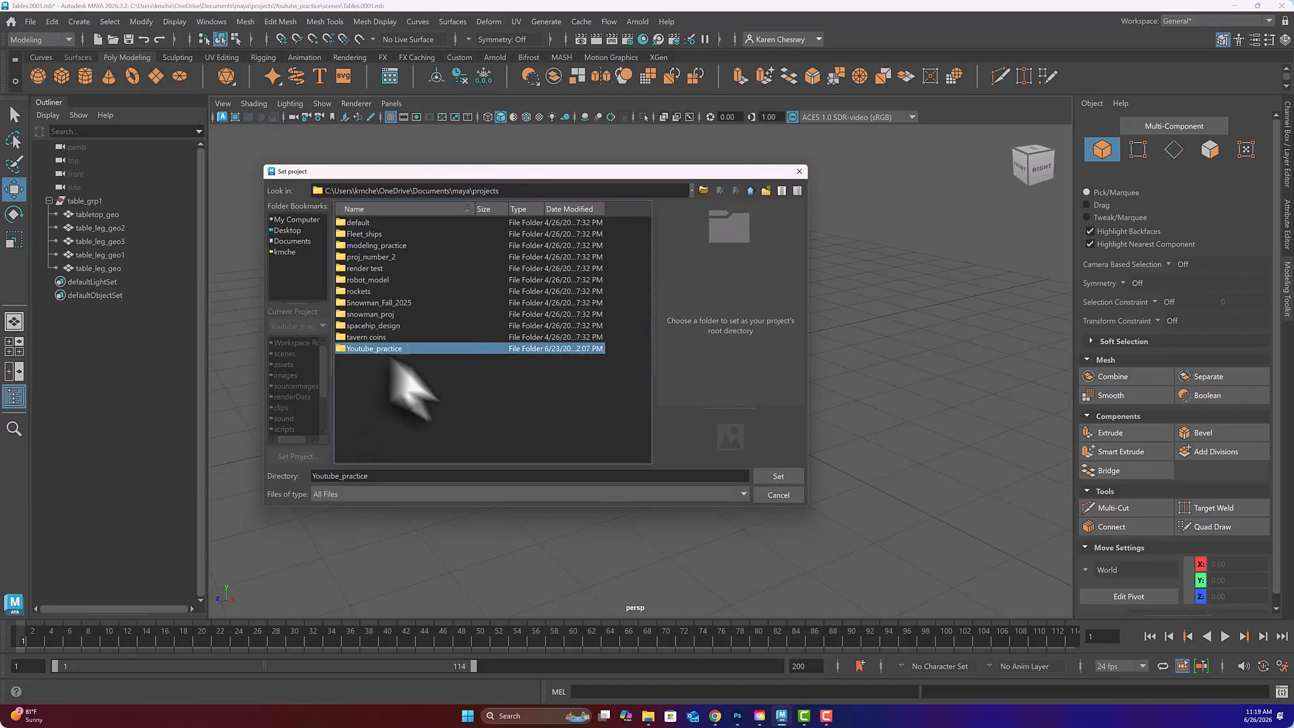
click(776, 476)
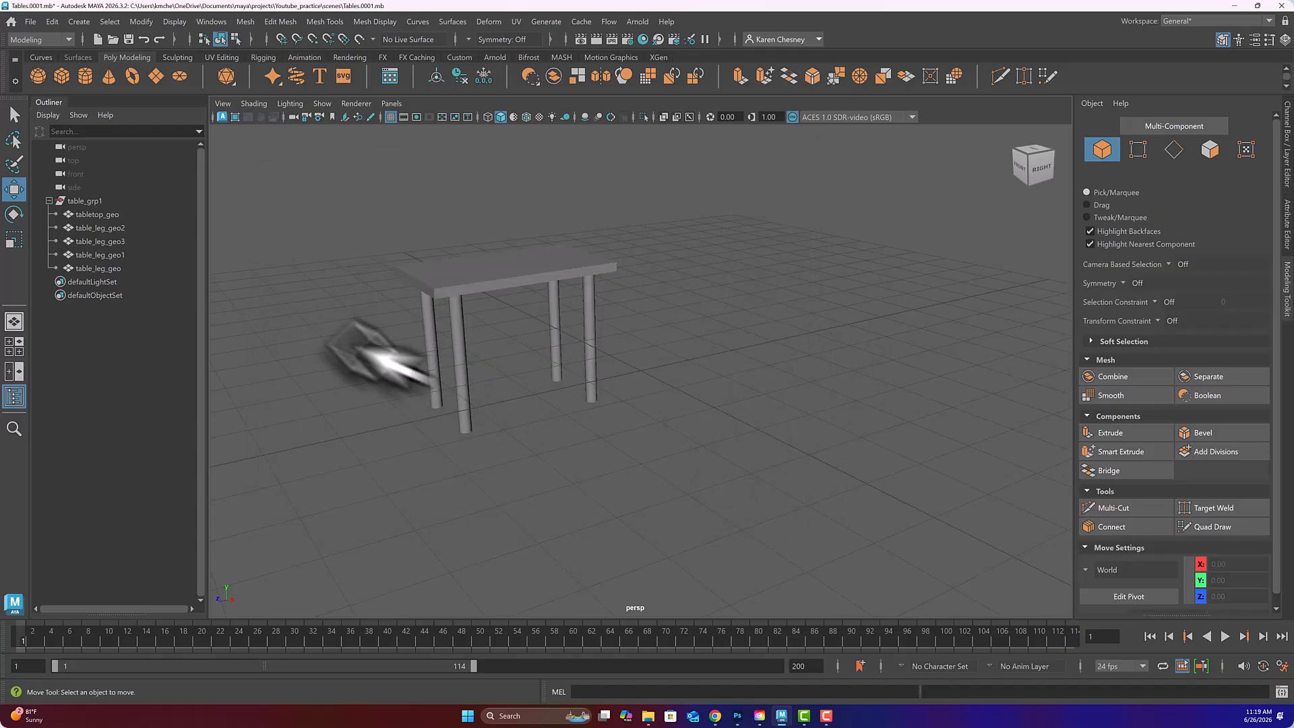
Move table_grp1 along X to about -8.70 and along Z to about 1.58
click(91, 201)
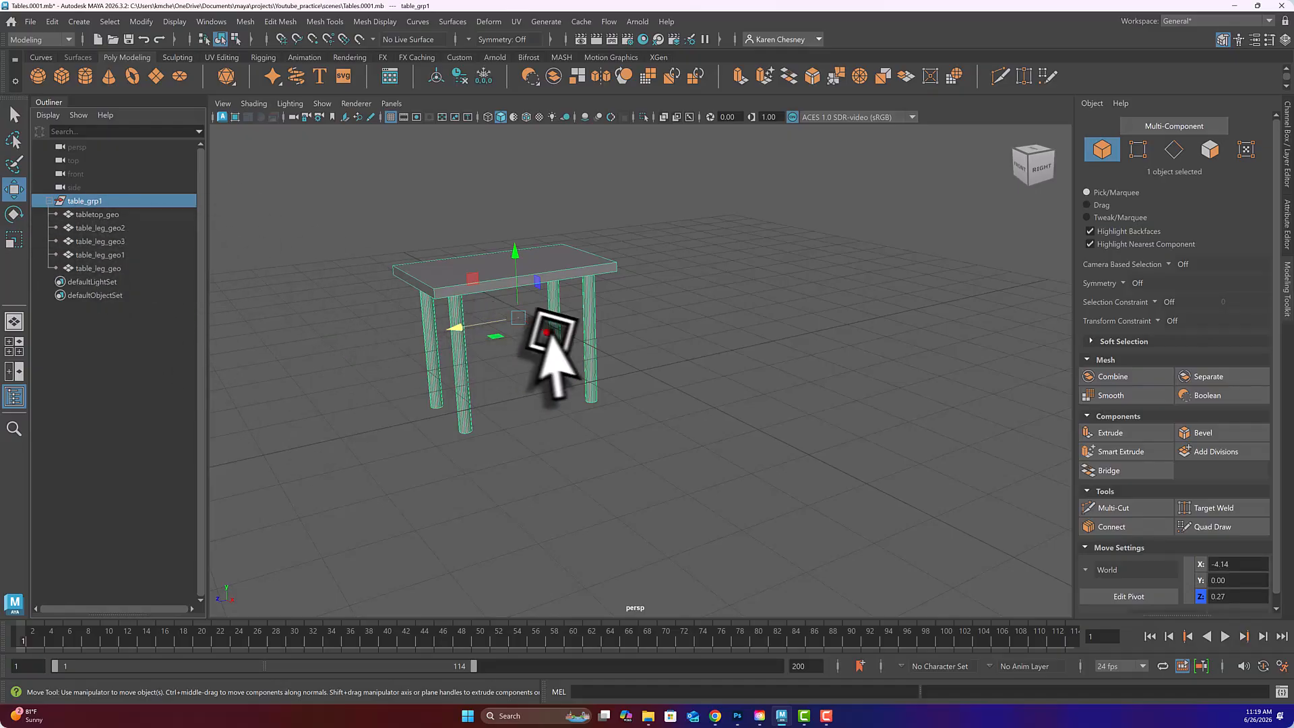
drag(548, 330, 441, 305)
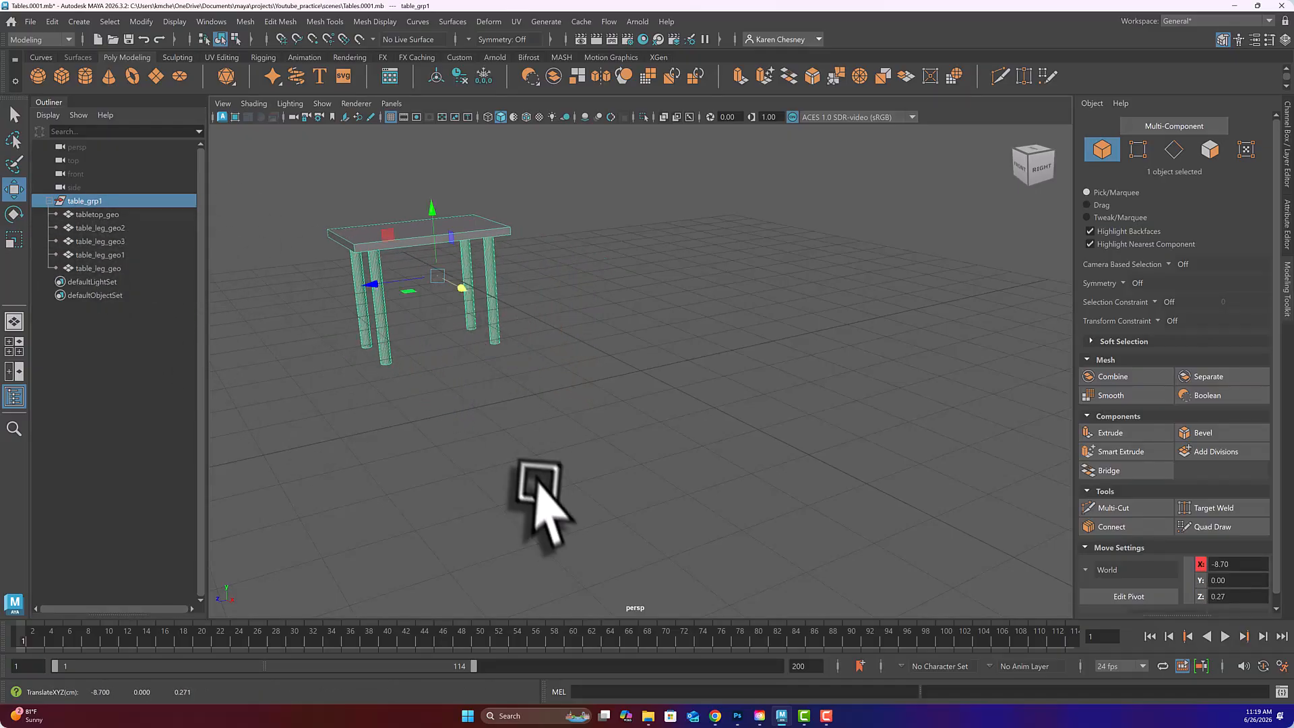
drag(368, 289, 332, 326)
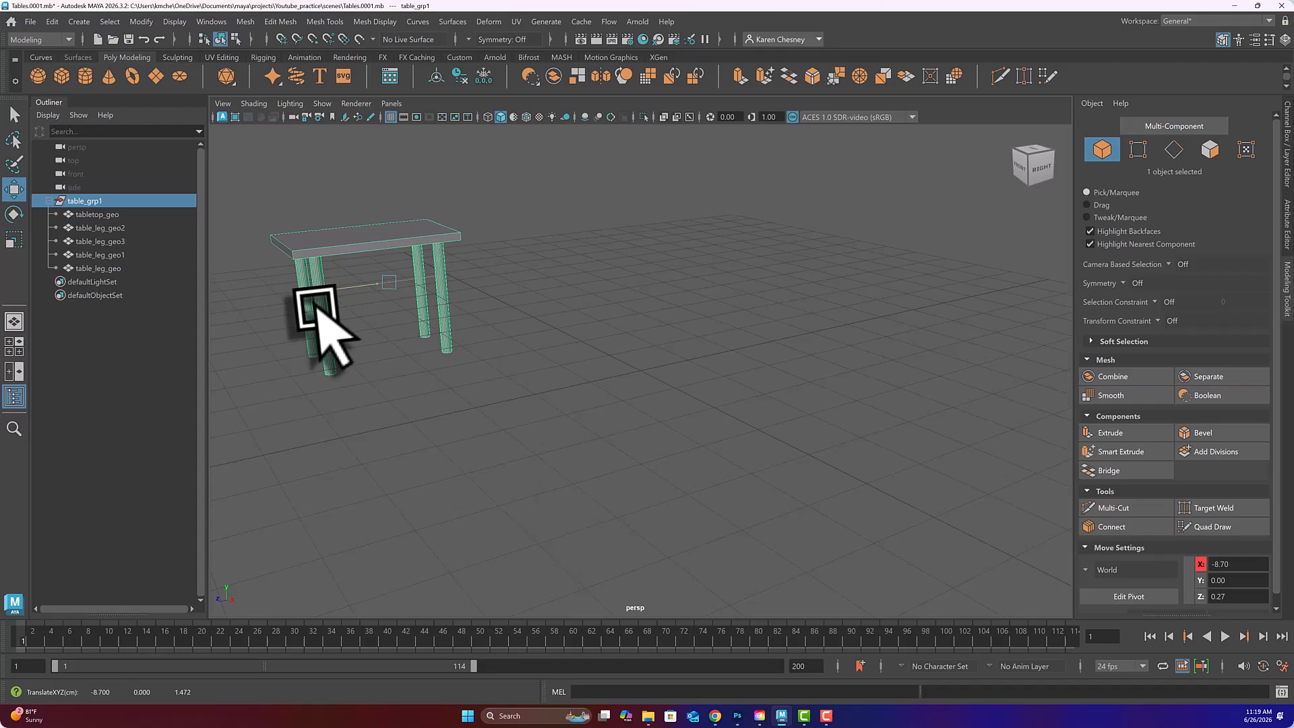
Box-select the tabletop and all four legs as separate objects in the viewport, and clear the selection
click(616, 370)
drag(367, 292, 528, 454)
drag(256, 322, 279, 378)
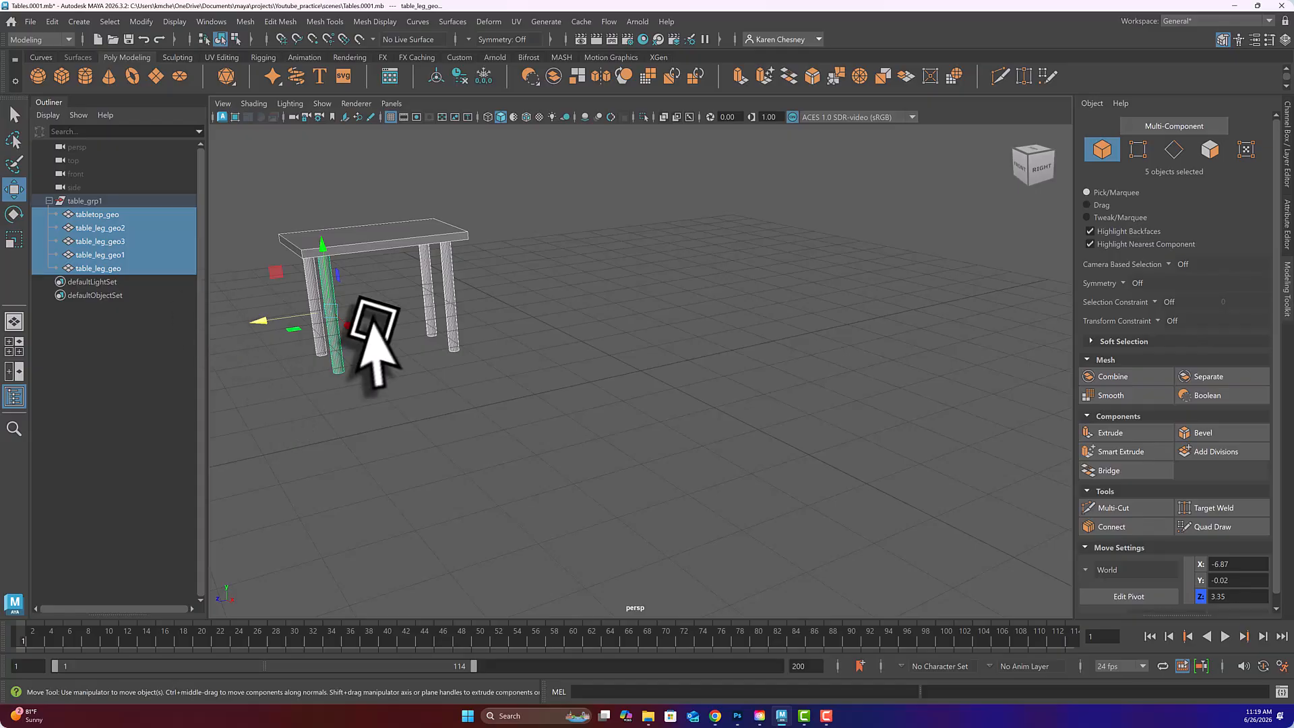
click(612, 389)
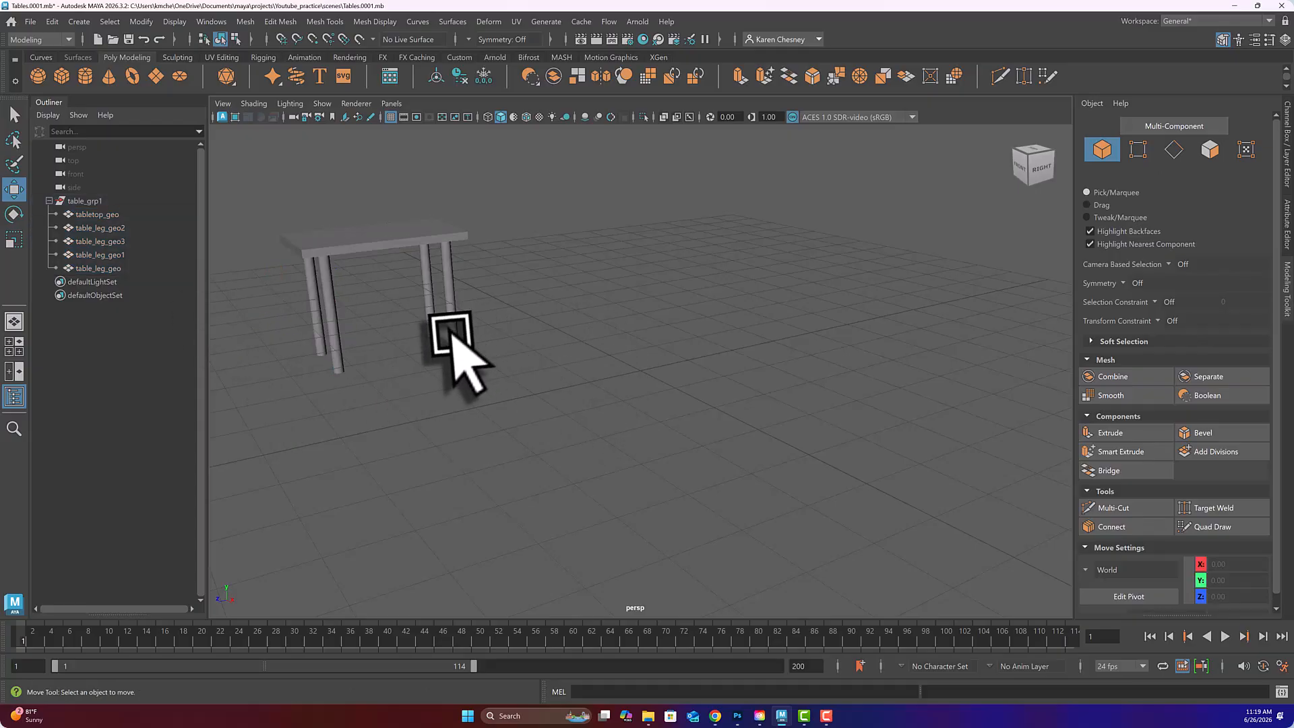
Select the parent group table_grp1 by way of table_leg_geo3, move it along Z to about 1.15, and deselect it
click(456, 332)
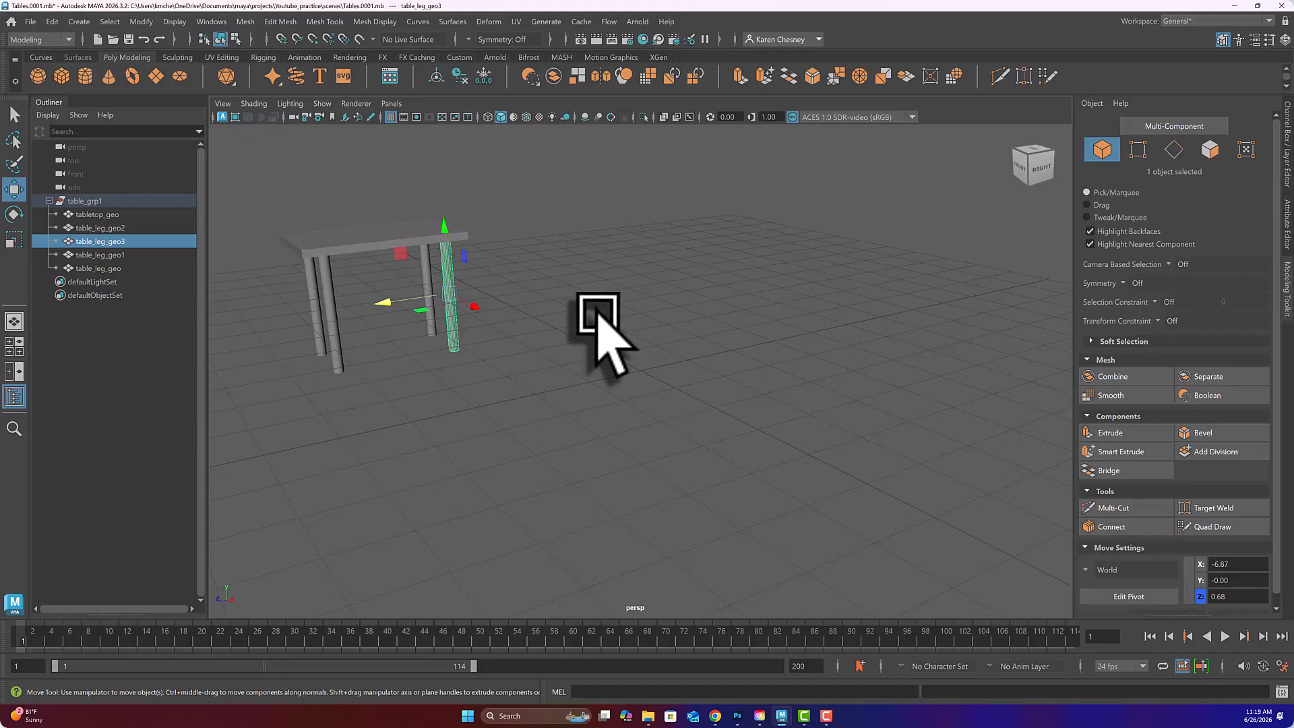
key(Up)
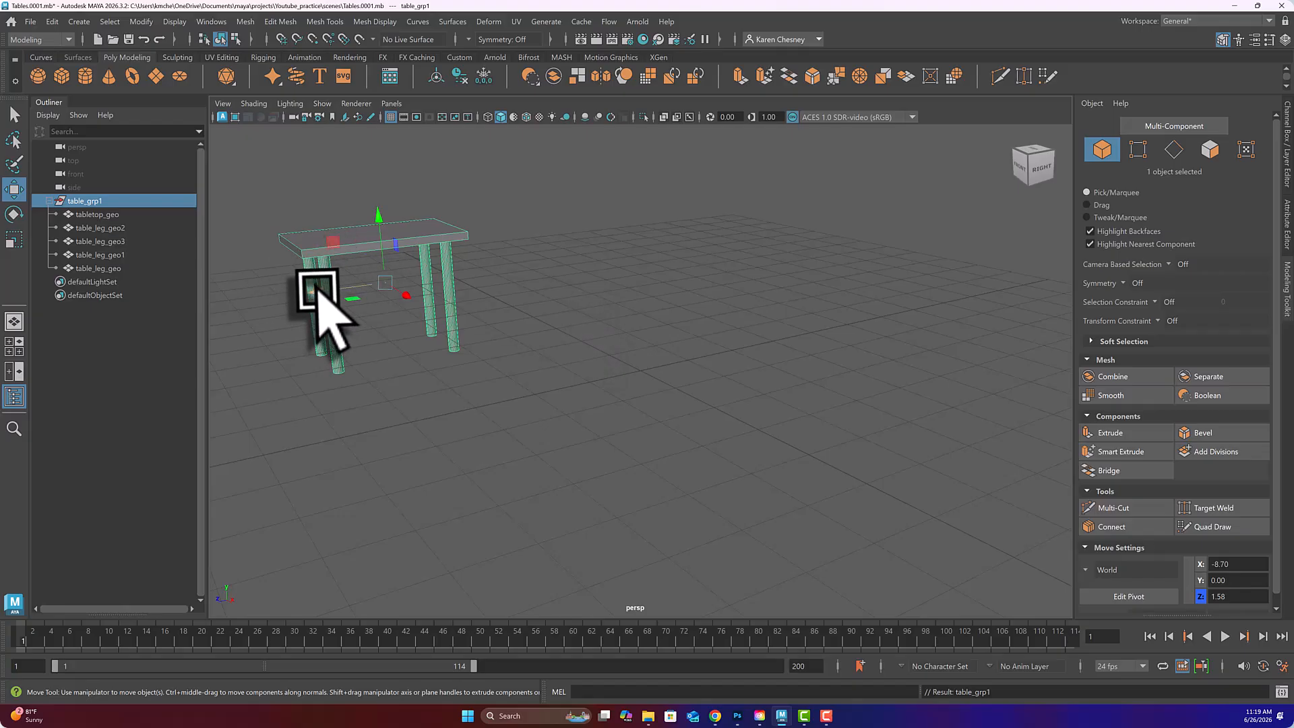
mouse_move(318, 298)
mouse_down()
mouse_move(375, 302)
mouse_move(332, 314)
mouse_up()
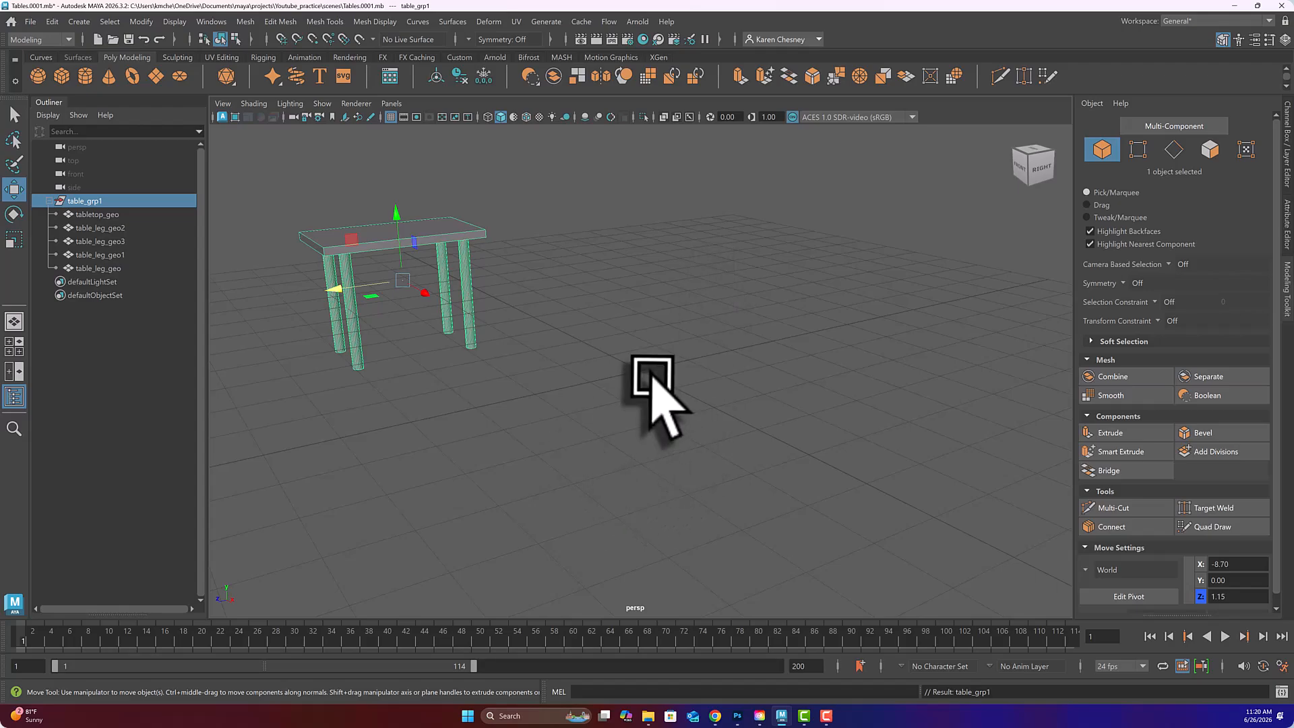
click(722, 339)
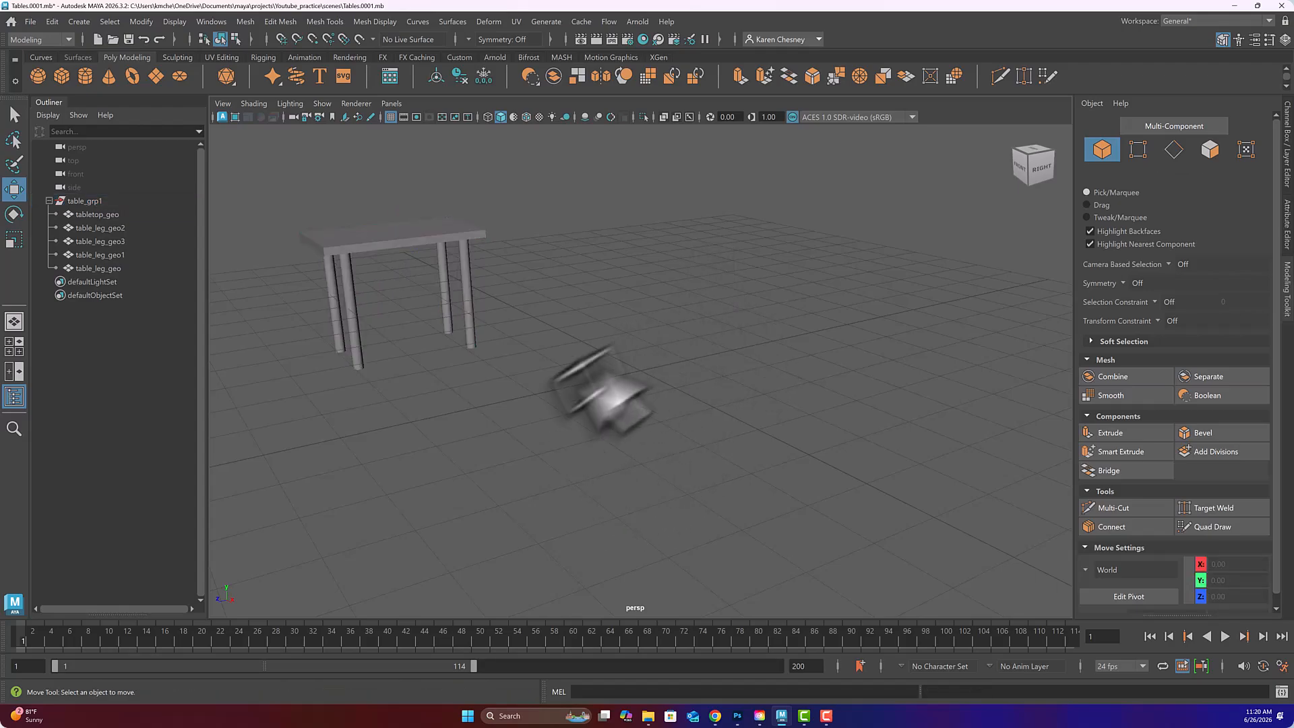
Select the tabletop alone, box-select the tabletop together with all four legs, and frame these parts in the view
click(396, 236)
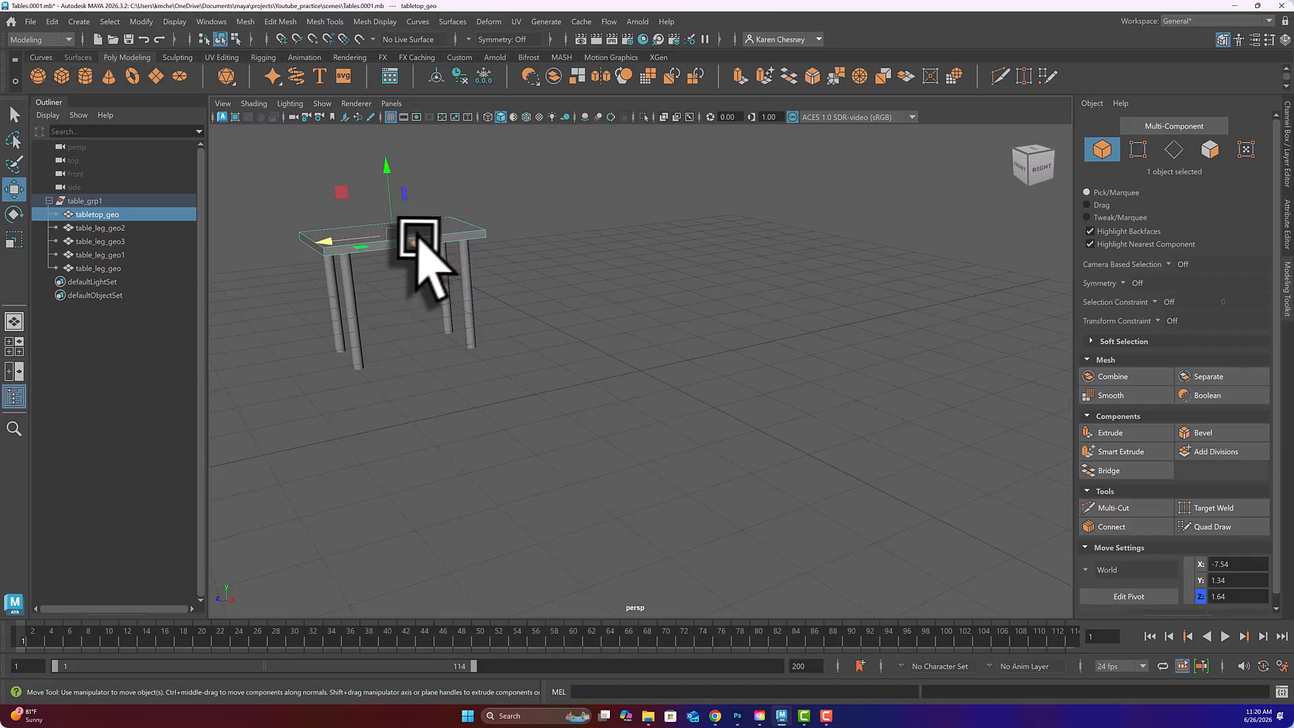
drag(273, 189, 551, 389)
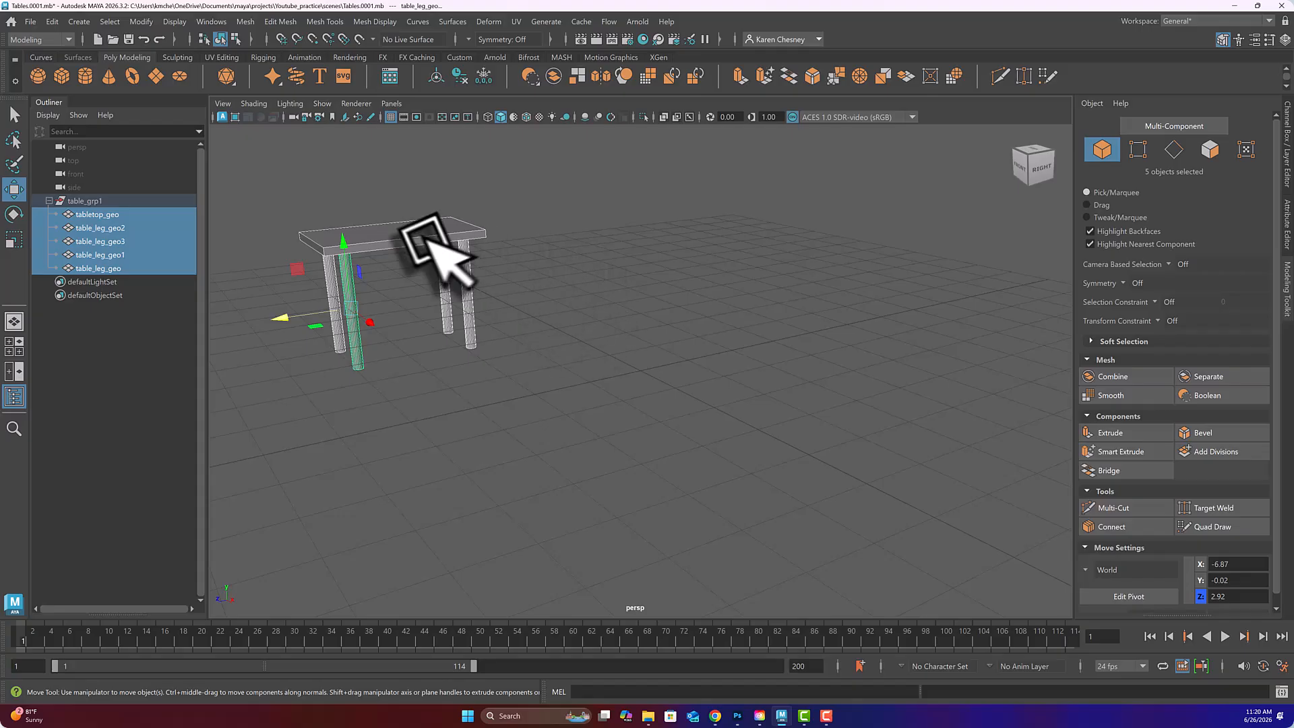
click(566, 209)
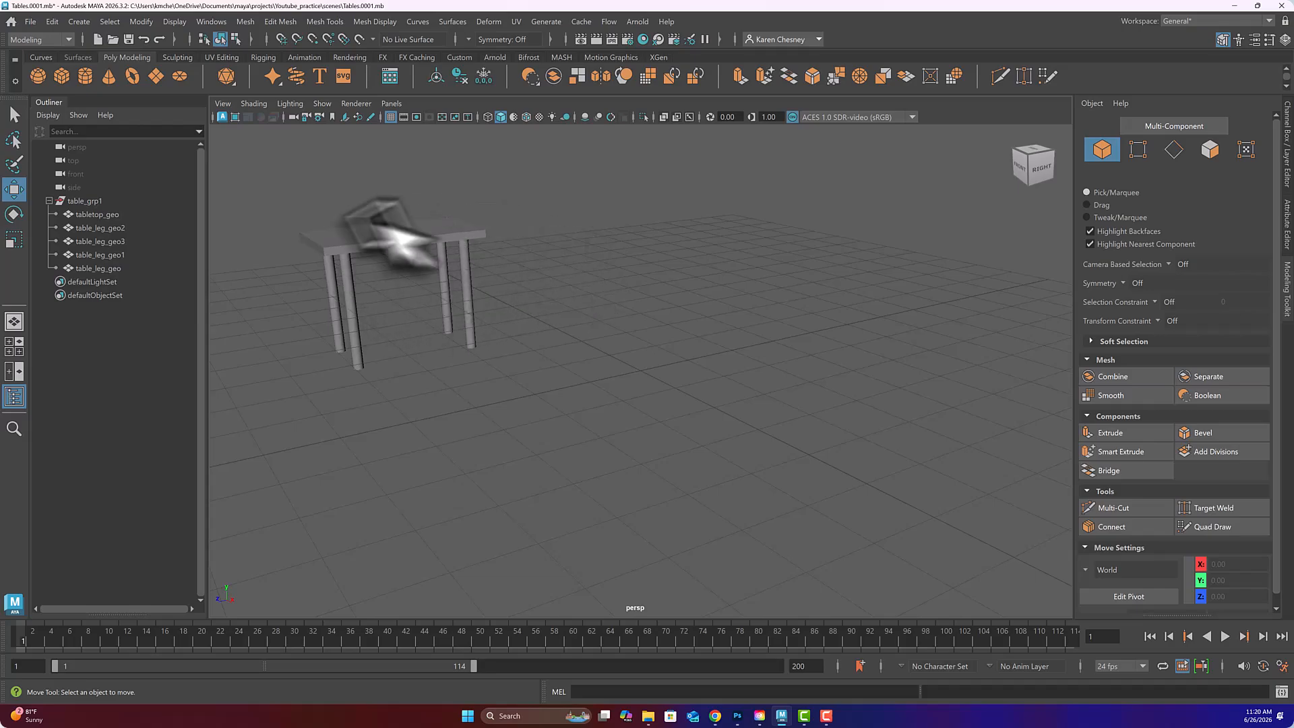
drag(310, 205, 573, 367)
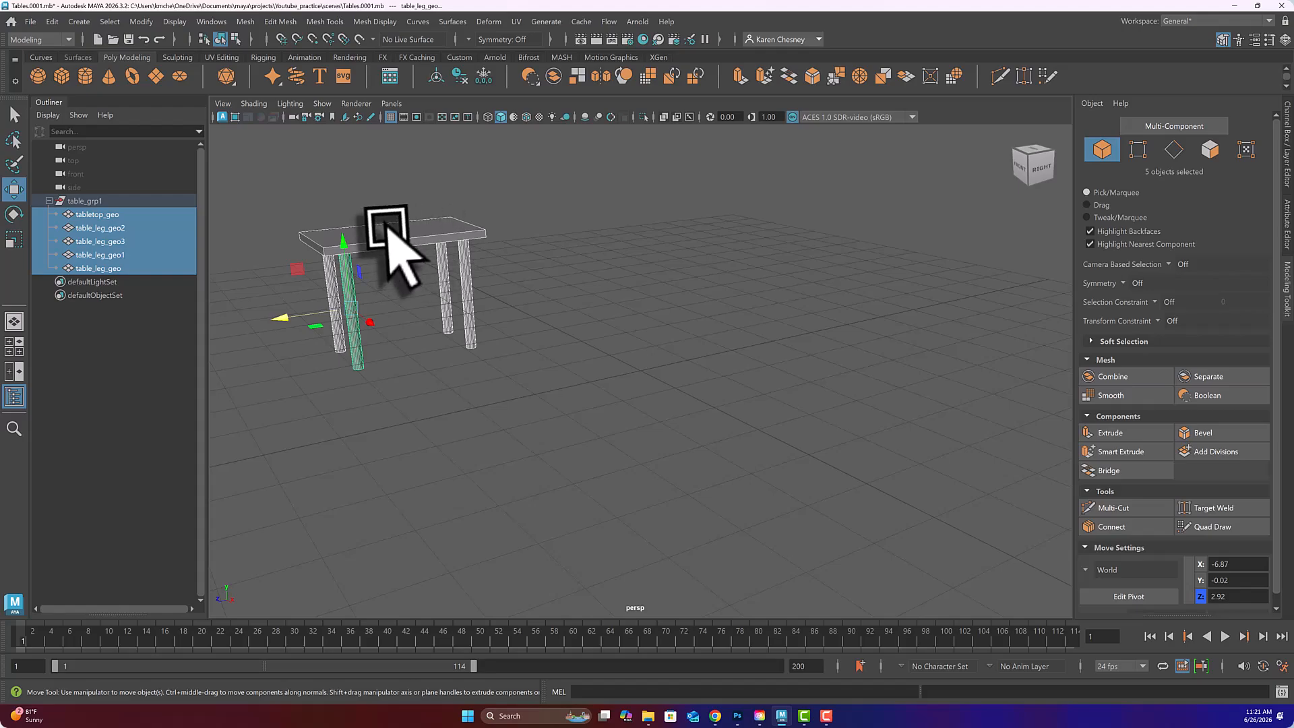
key(f)
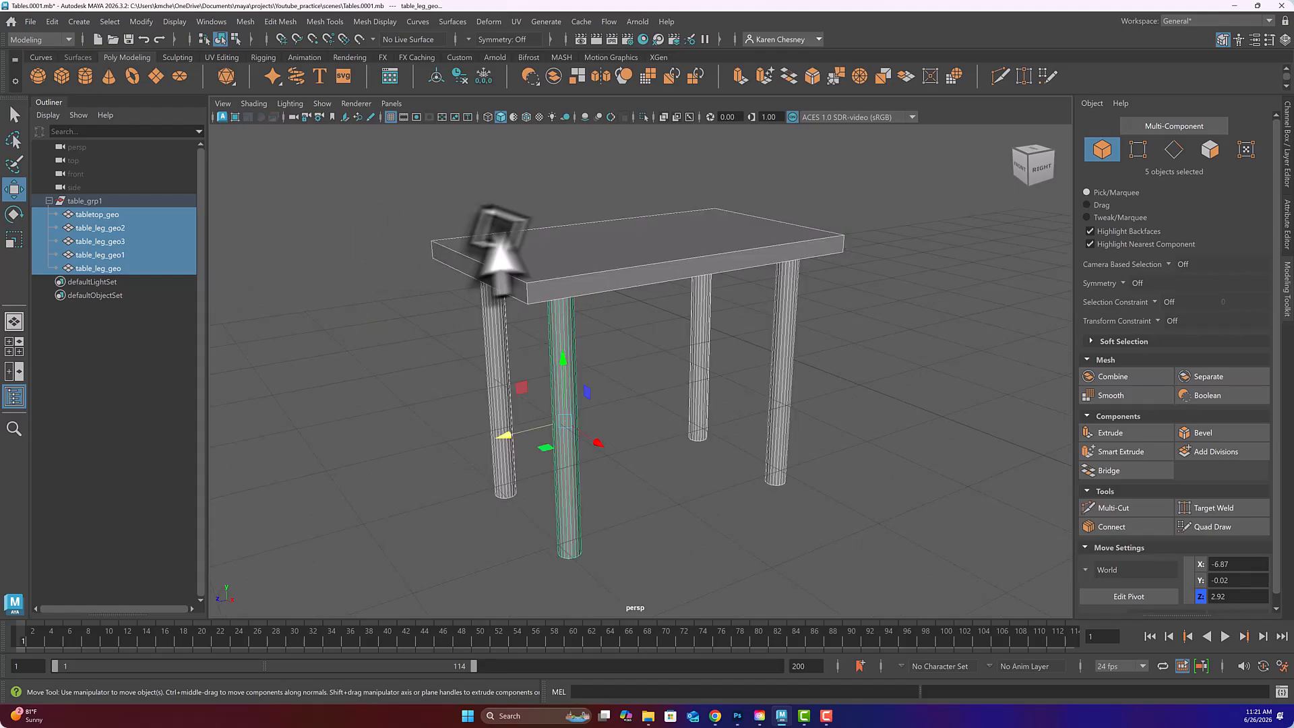
Turn on the face normals display for tabletop_geo and inspect the tabletop from another angle
click(585, 257)
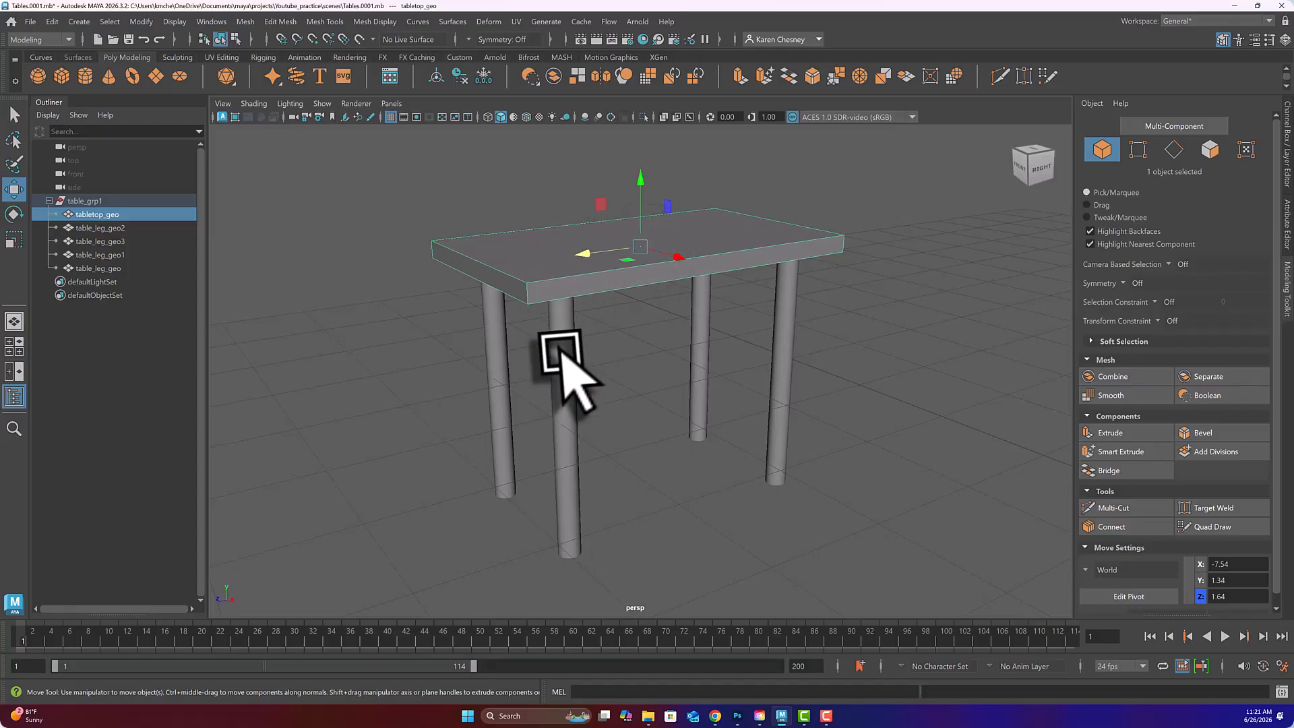
click(565, 381)
click(592, 251)
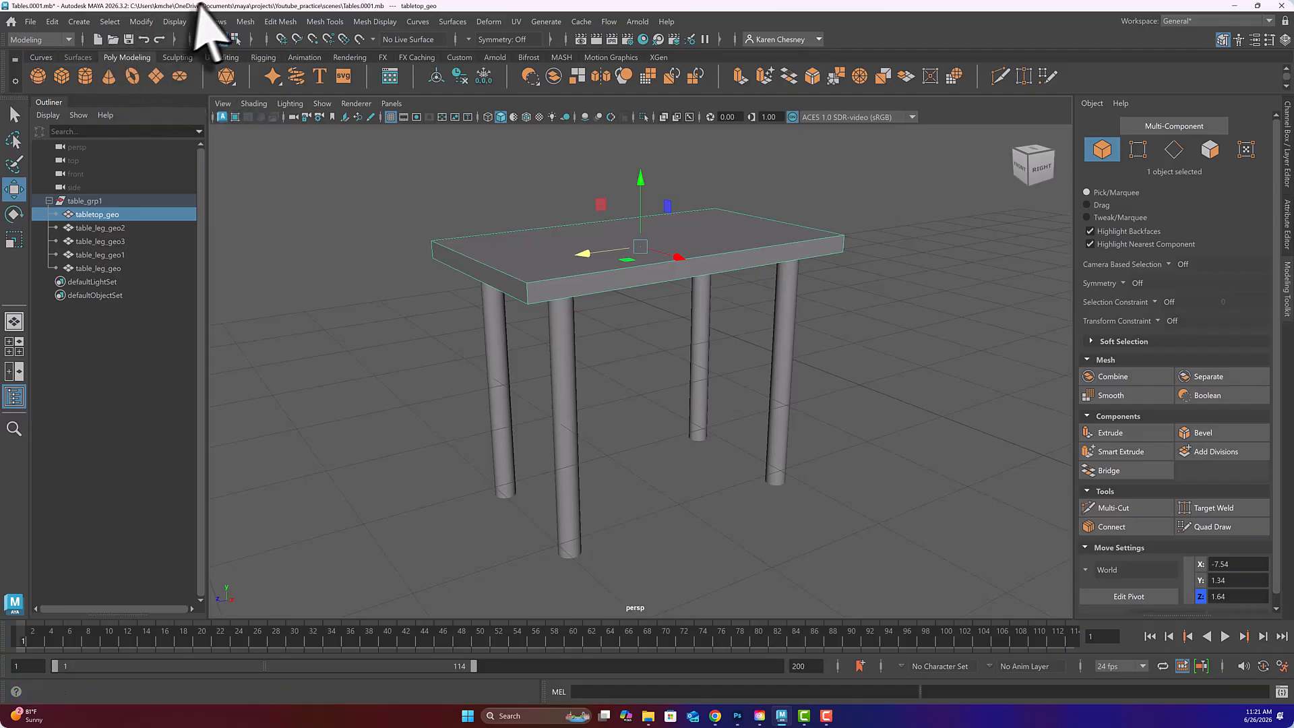
click(175, 22)
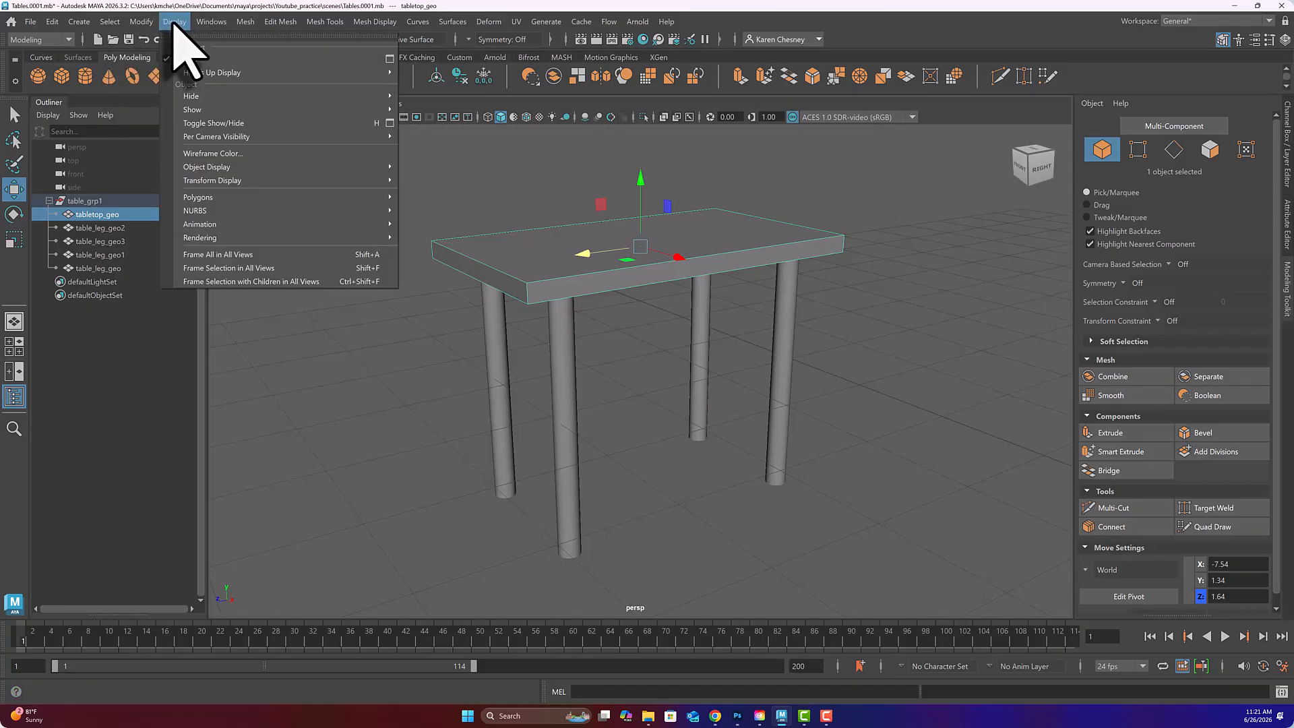
mouse_move(223, 197)
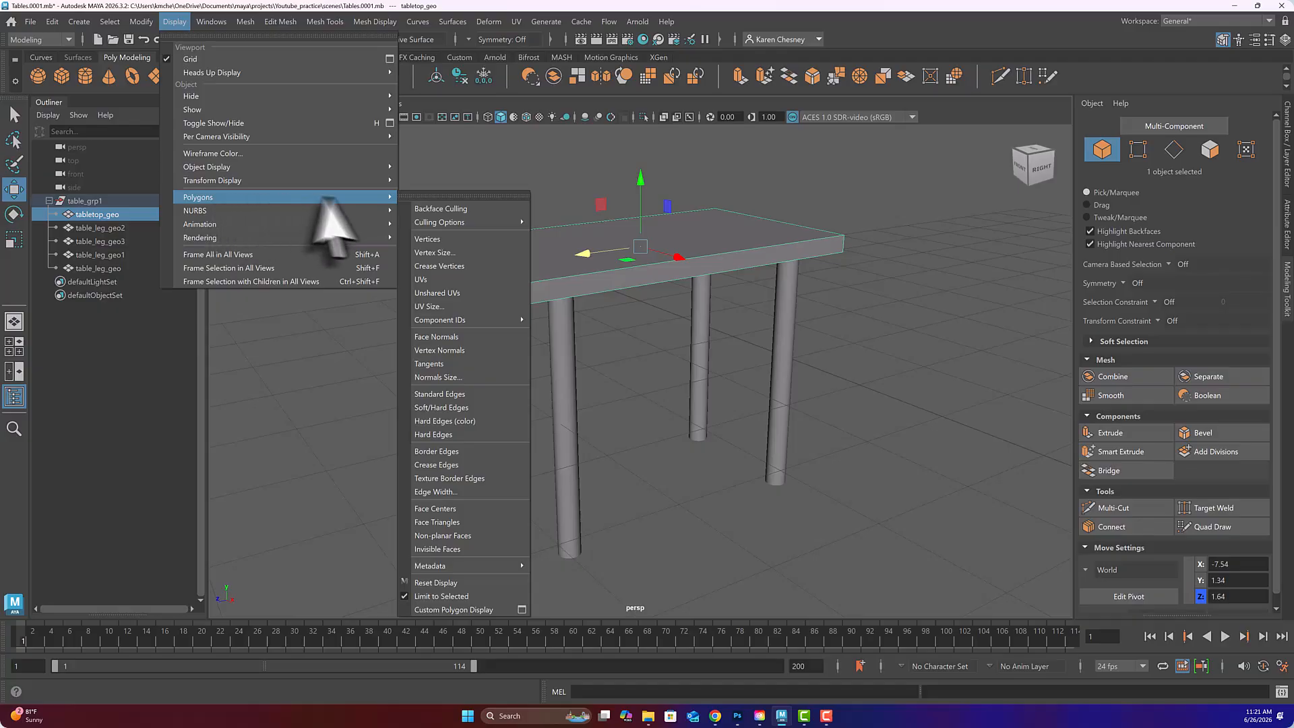
click(438, 336)
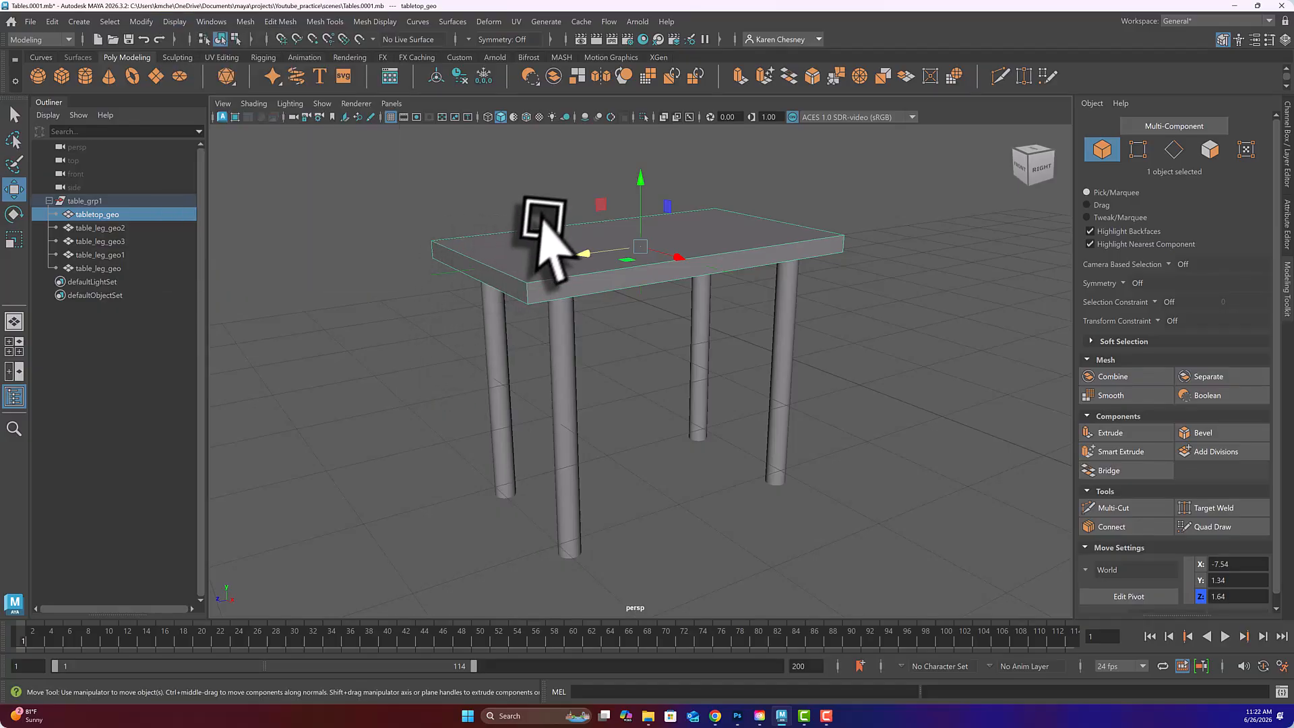
scroll(518, 229, up, 2)
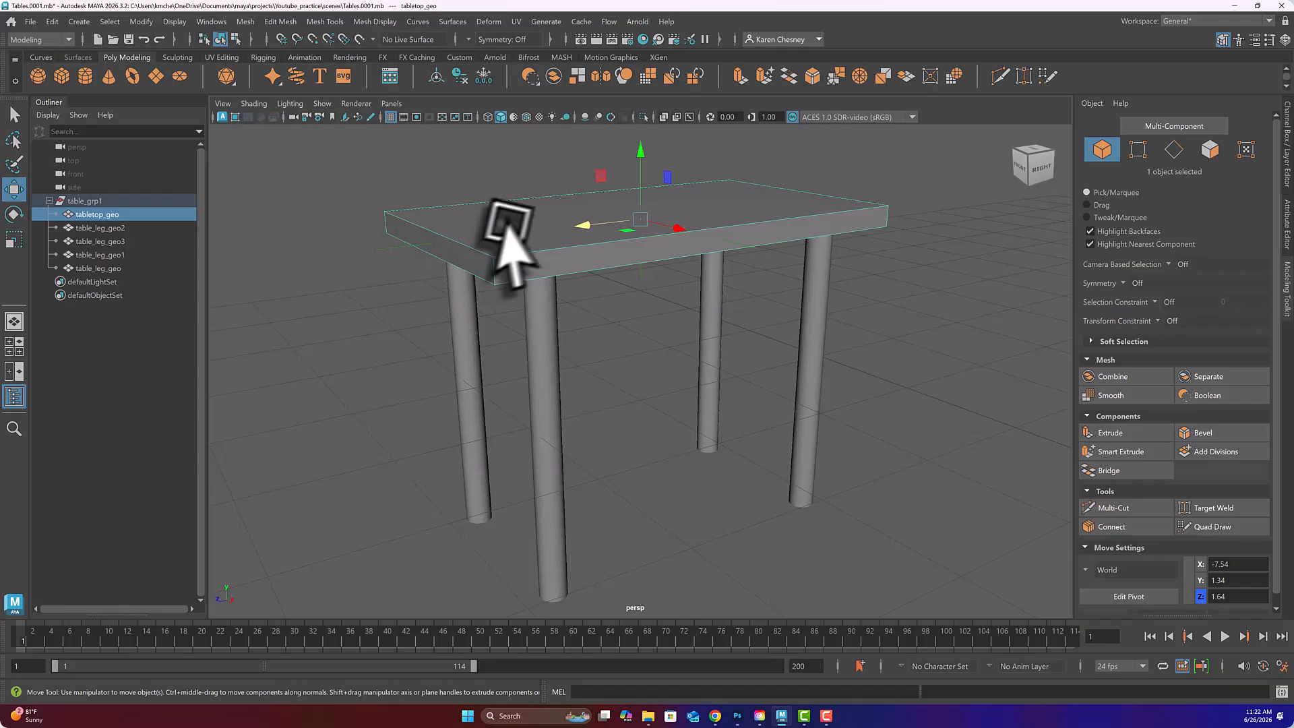
alt+drag(552, 223, 616, 219)
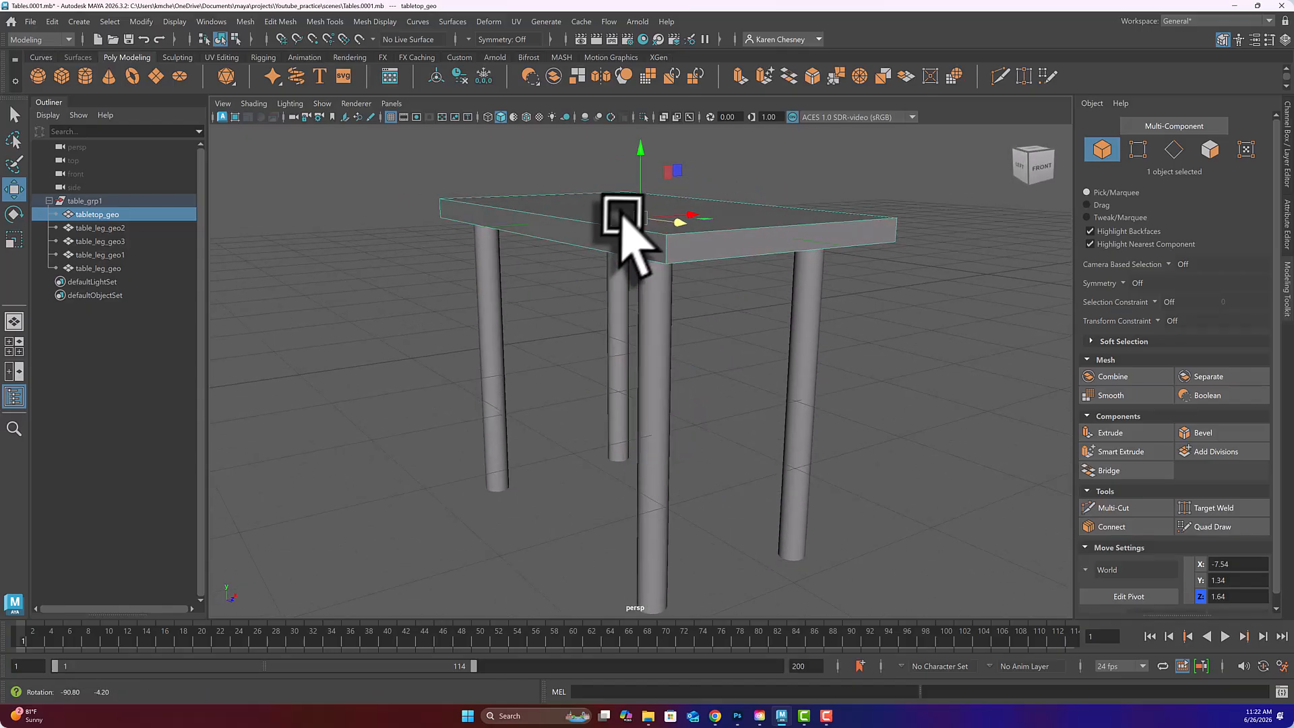
Turn on the face normals display for the table leg table_leg_geo1
click(652, 322)
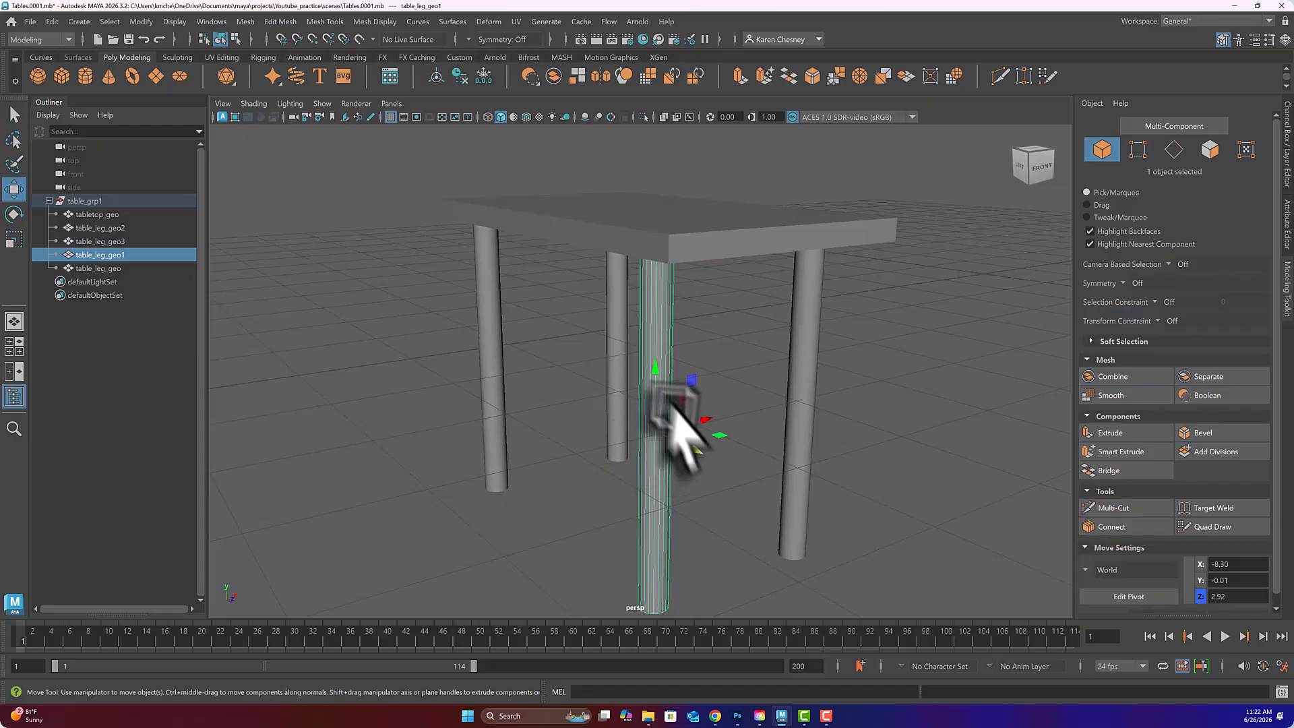
click(175, 21)
mouse_move(246, 199)
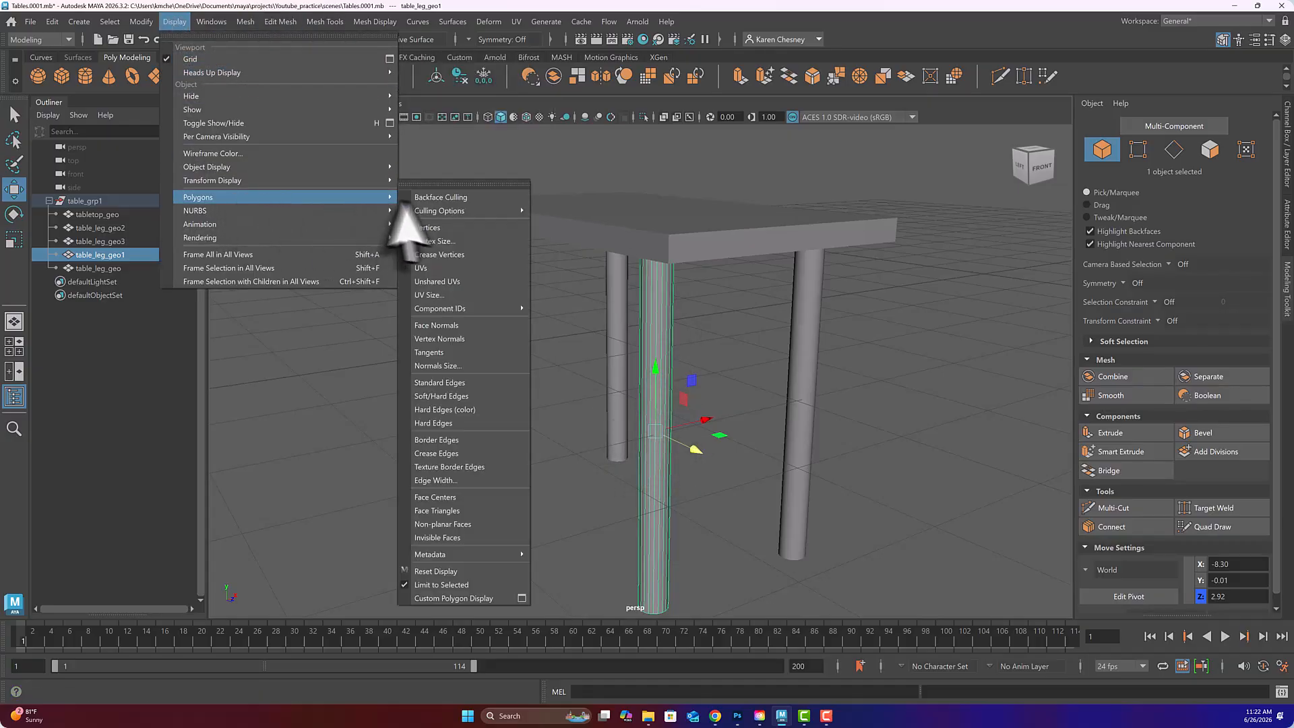
click(445, 326)
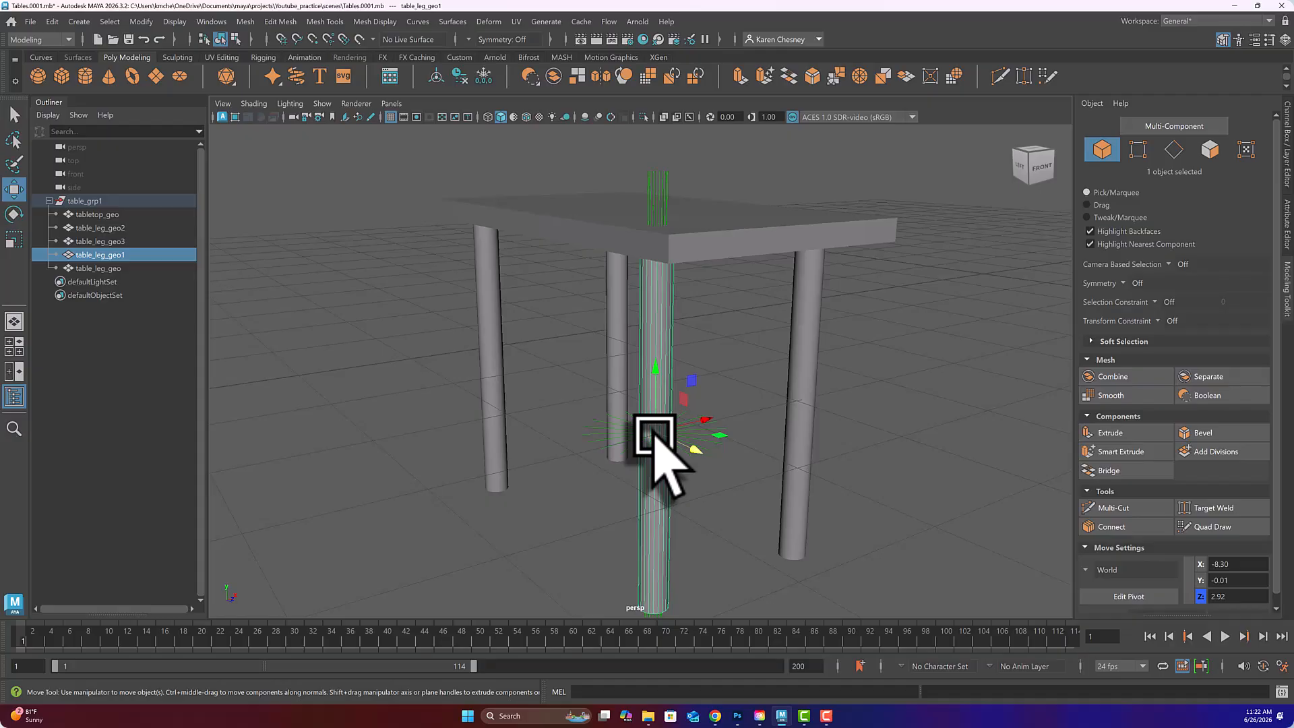
Select table_grp1 by way of its tabletop and move the whole table along Z to about -10.71
click(576, 214)
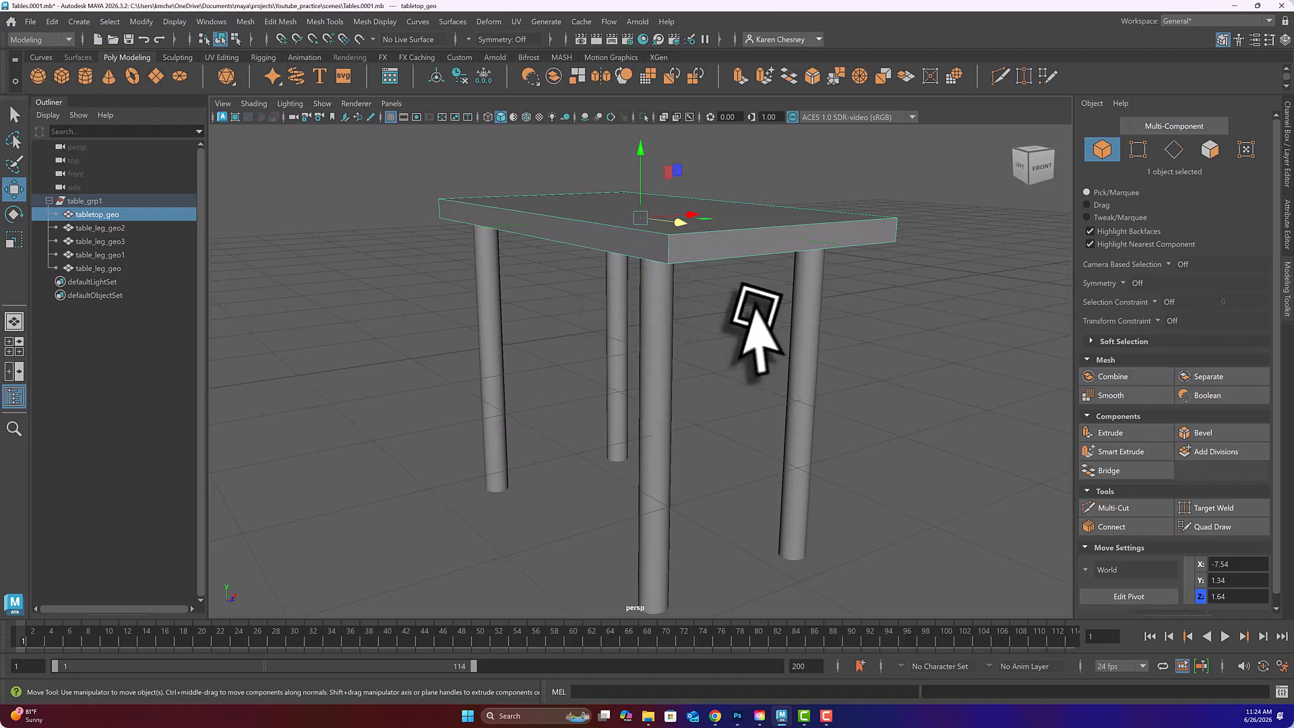
scroll(687, 295, down, 2)
scroll(686, 294, down, 3)
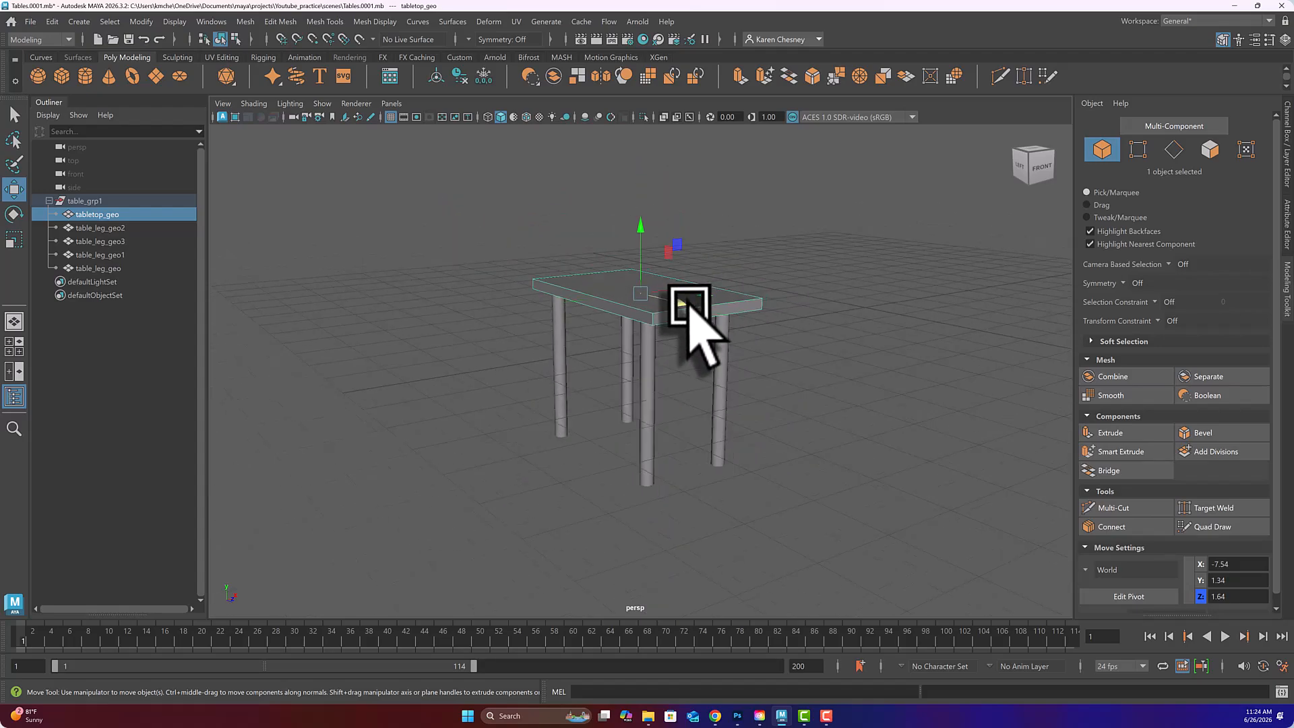
key(Up)
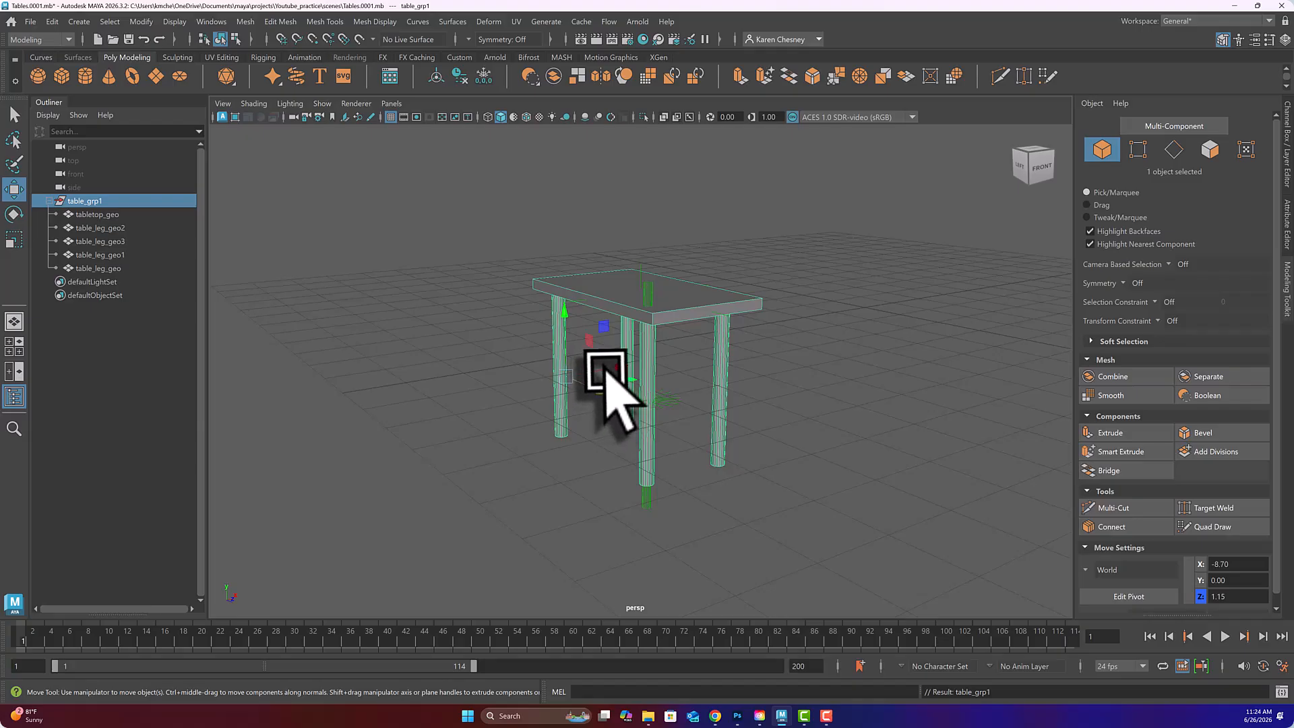
drag(597, 393, 333, 362)
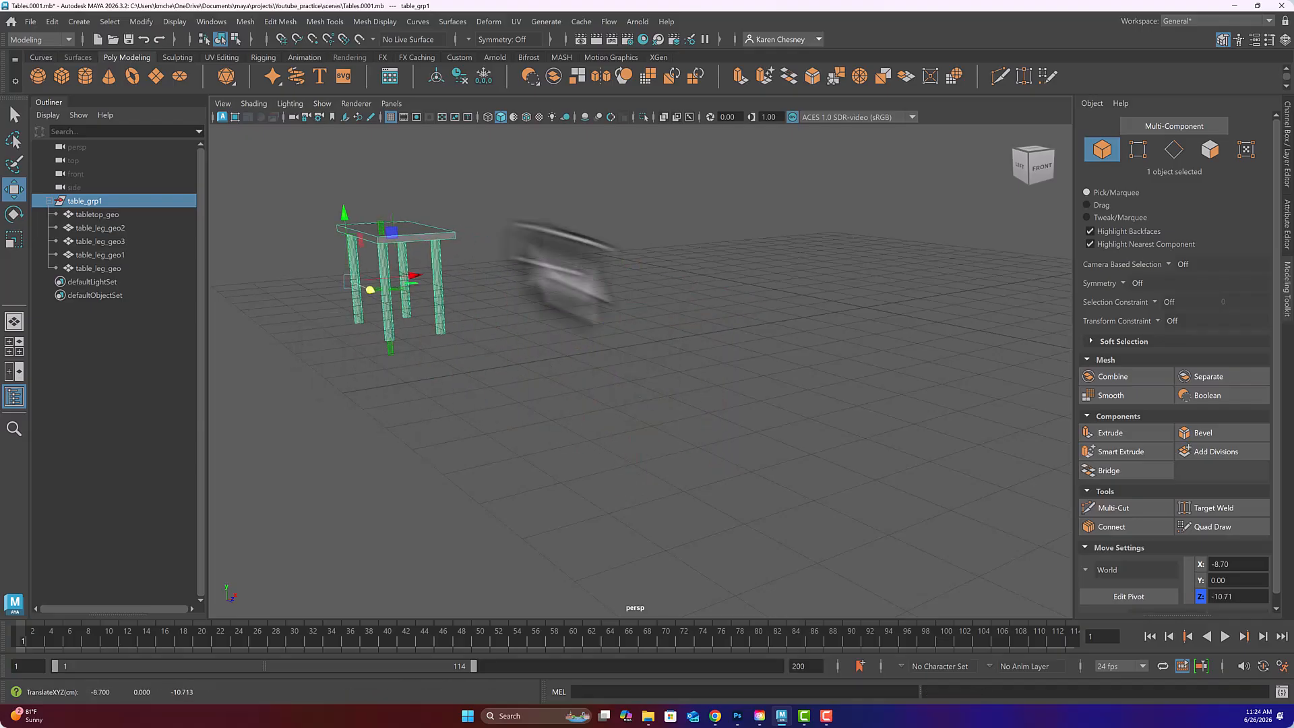
Toggle the face normals display for the whole table_grp1 and clear the selection
click(213, 21)
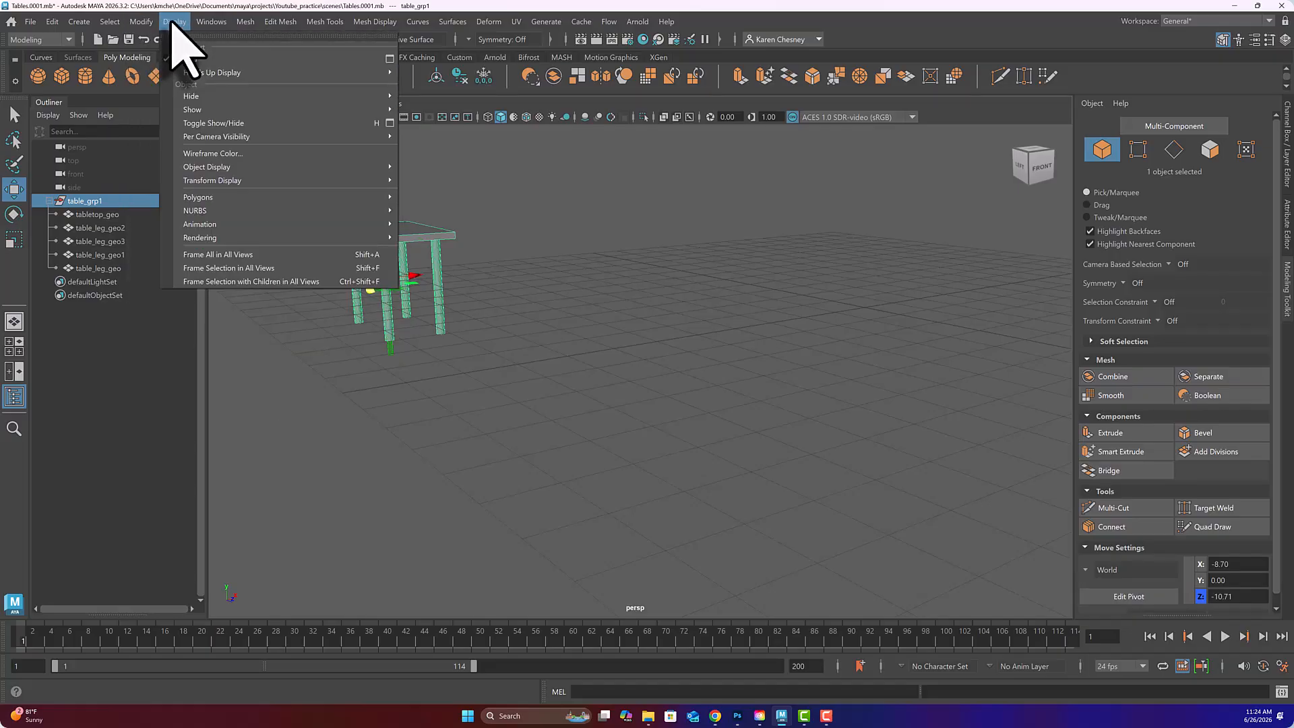
mouse_move(238, 201)
mouse_move(323, 201)
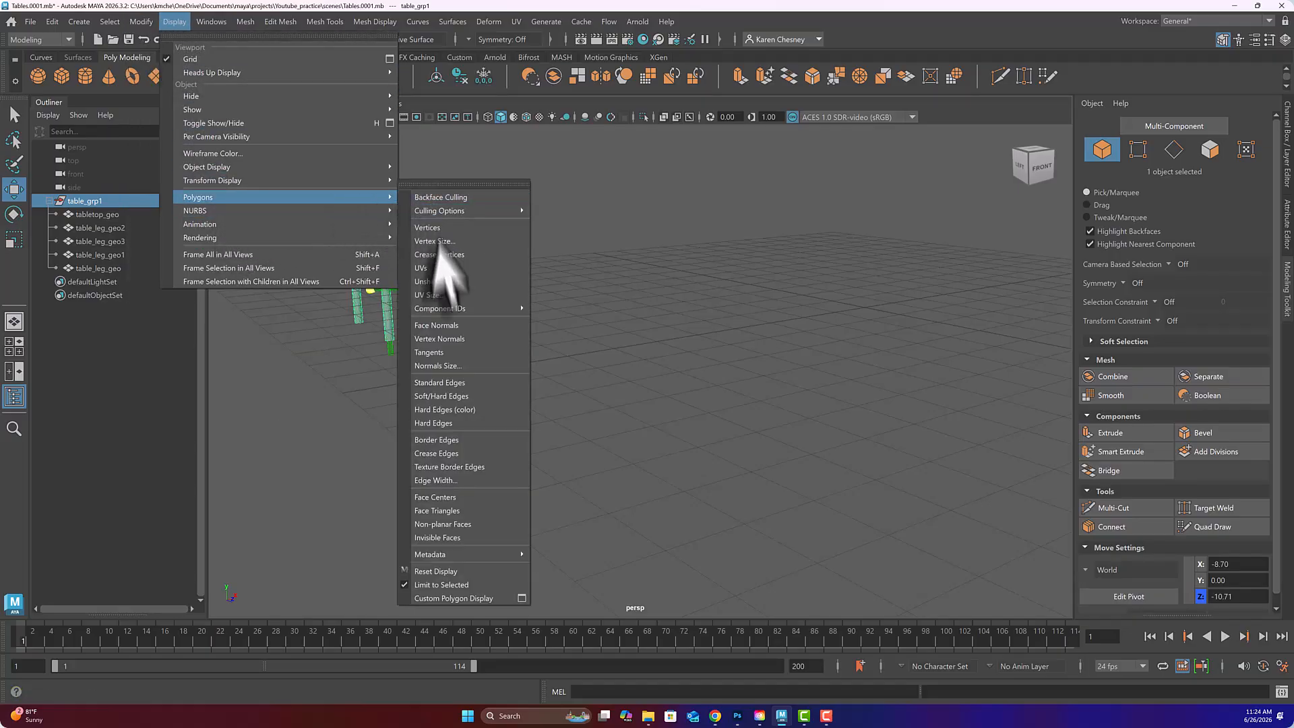
click(466, 326)
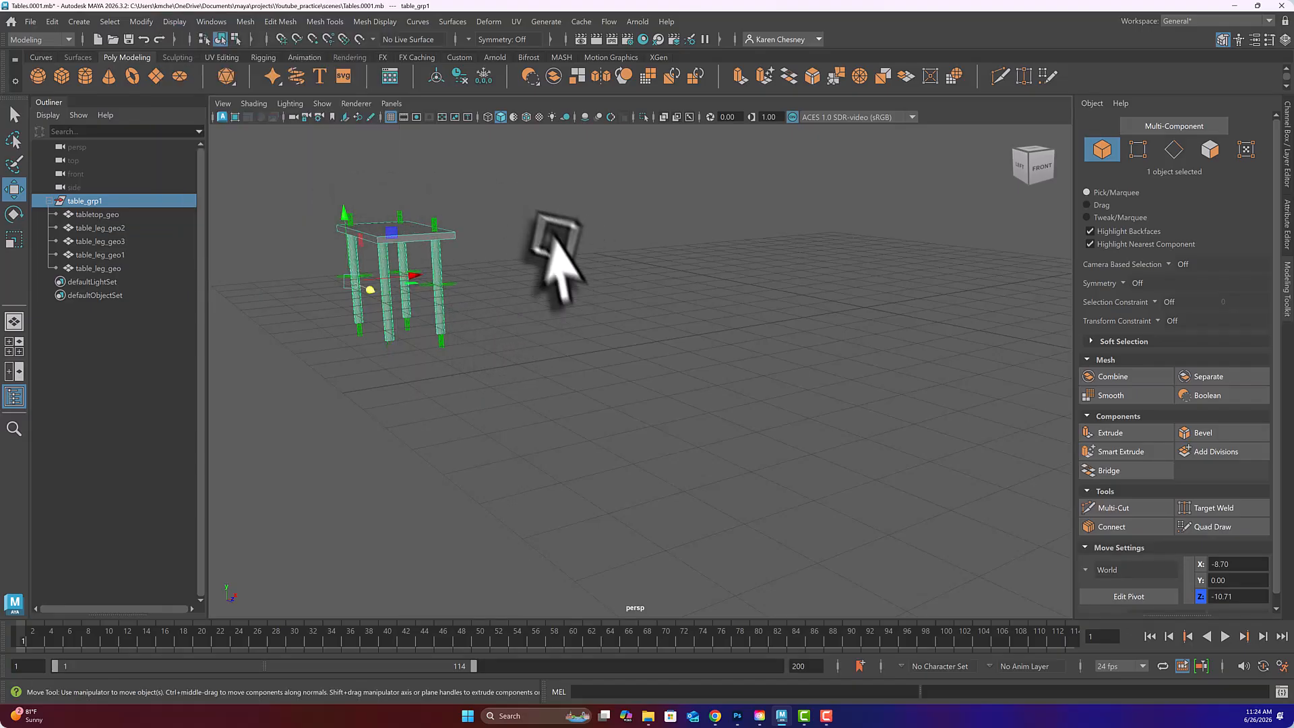
click(543, 242)
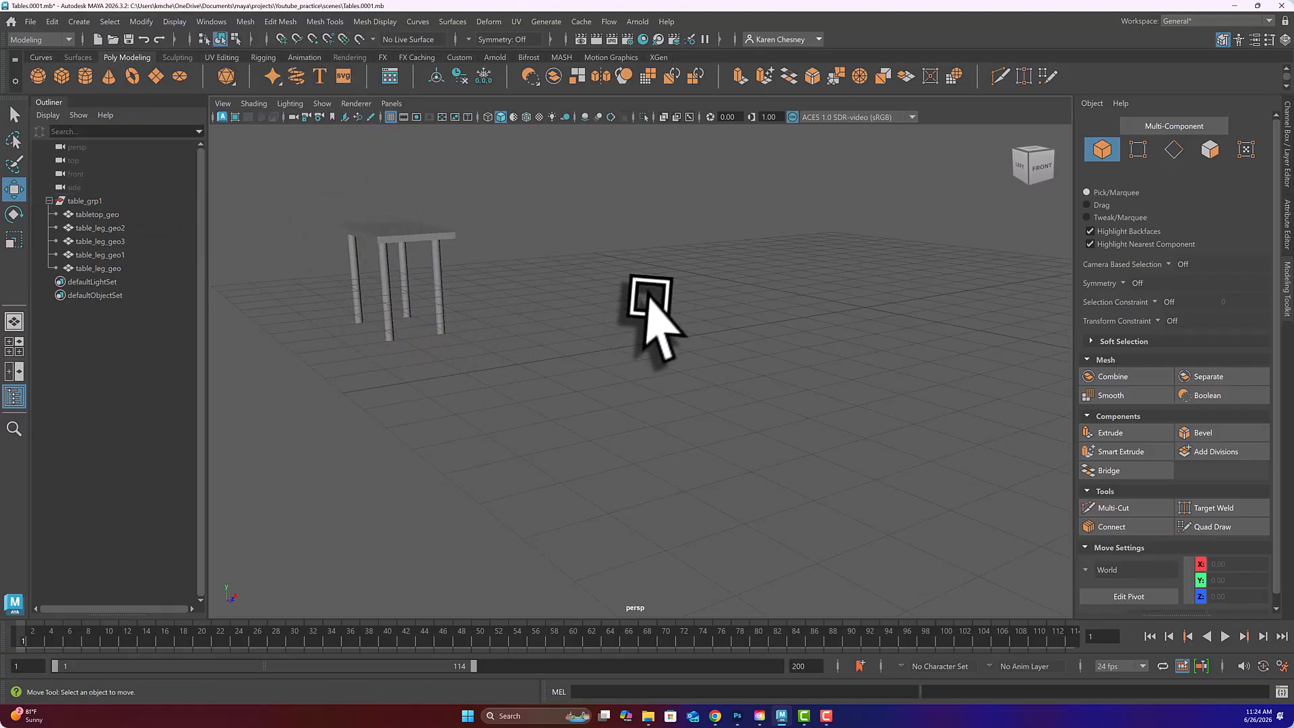
Create a polygon cube, frame it in the view, and move it along Z to about -0.75
click(61, 76)
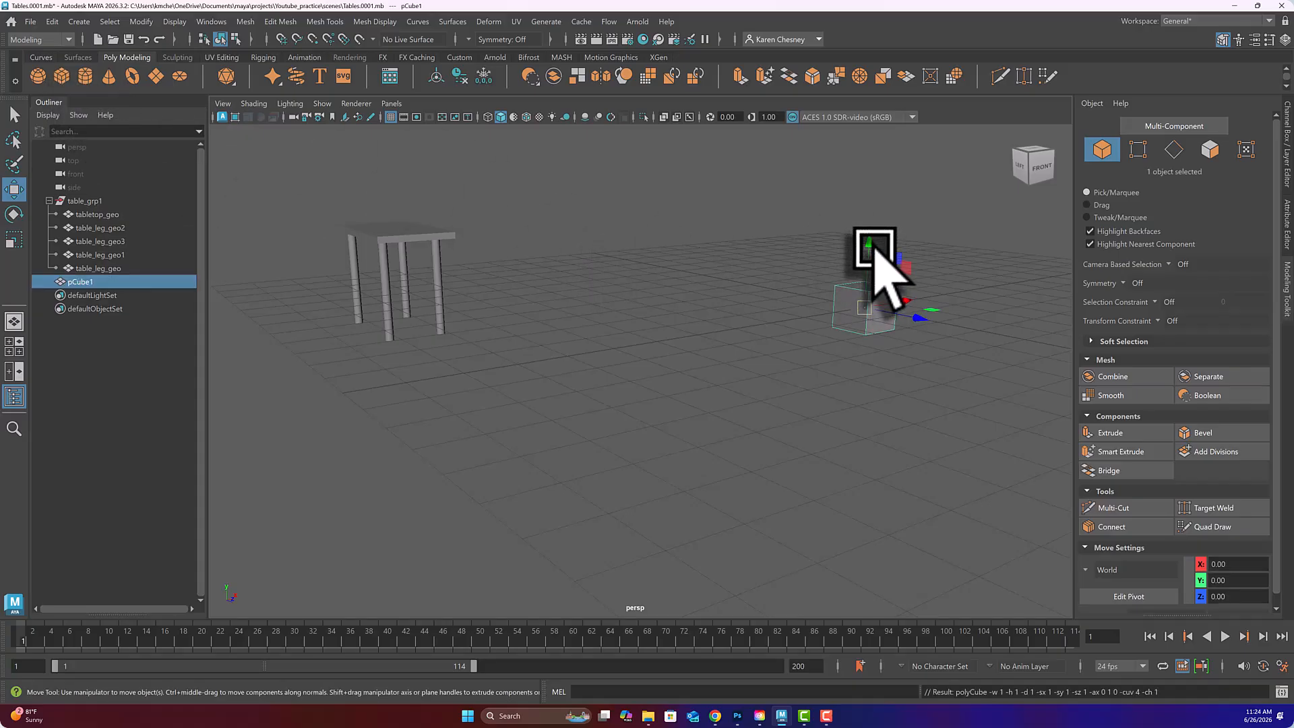
key(f)
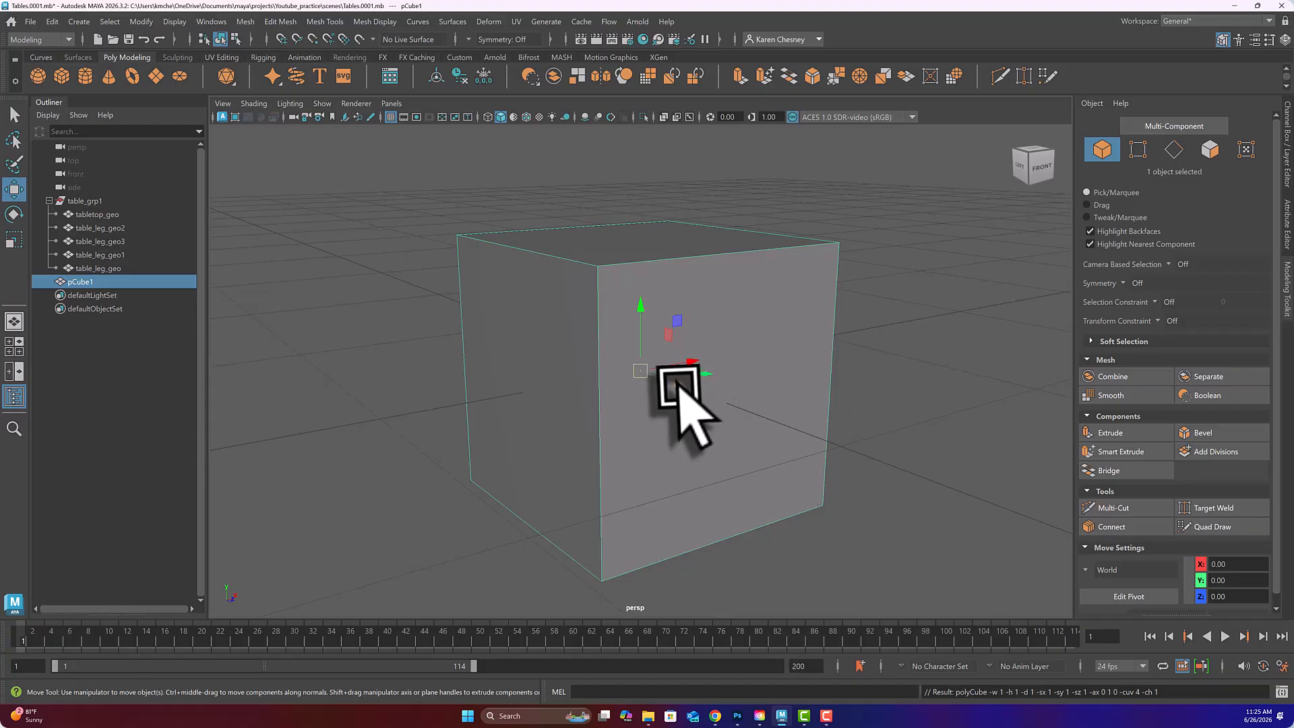
drag(679, 385, 575, 375)
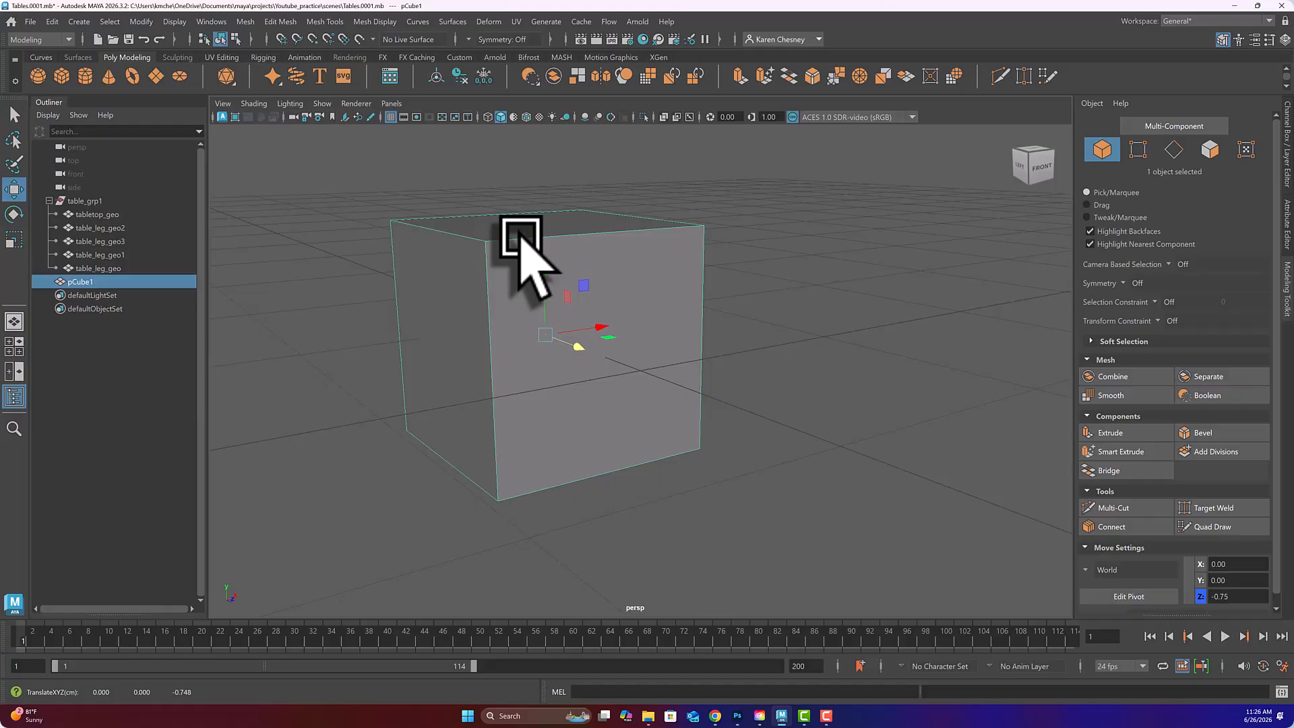
Select the cube's upper front edge in edge mode and bevel it
right_click(543, 231)
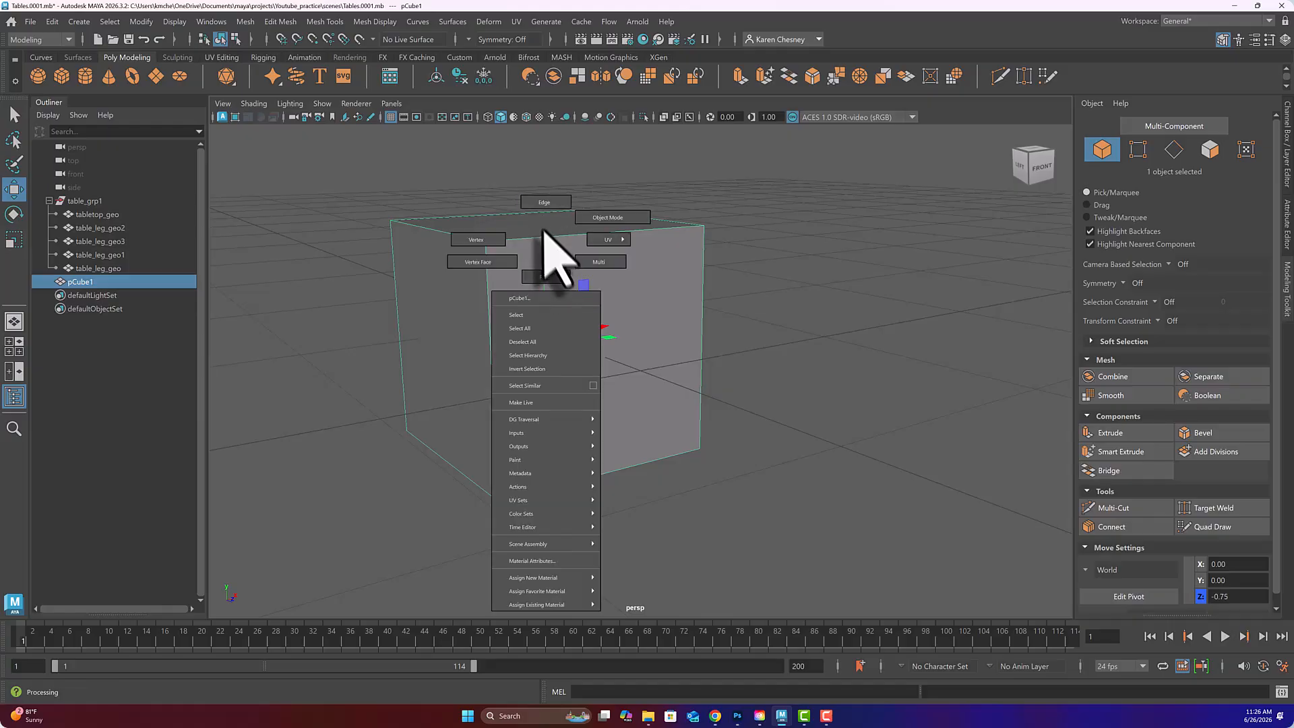
click(546, 203)
click(566, 232)
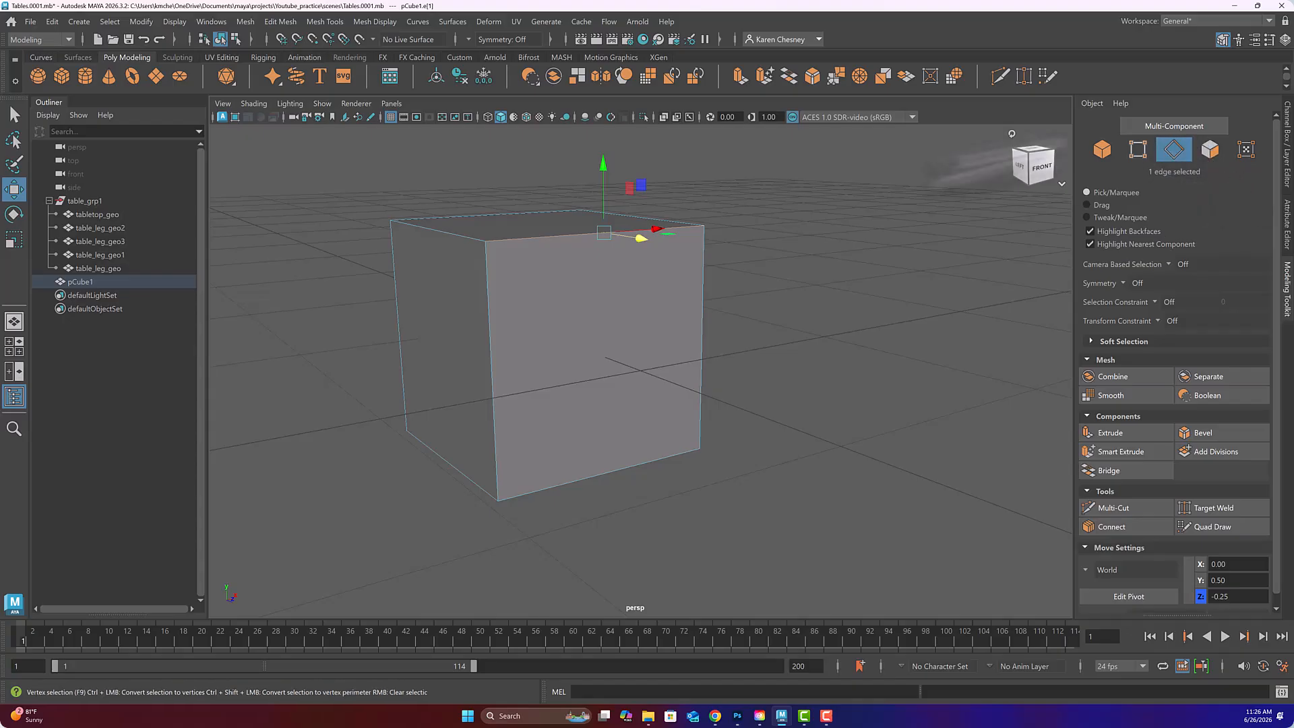
right_click(543, 236)
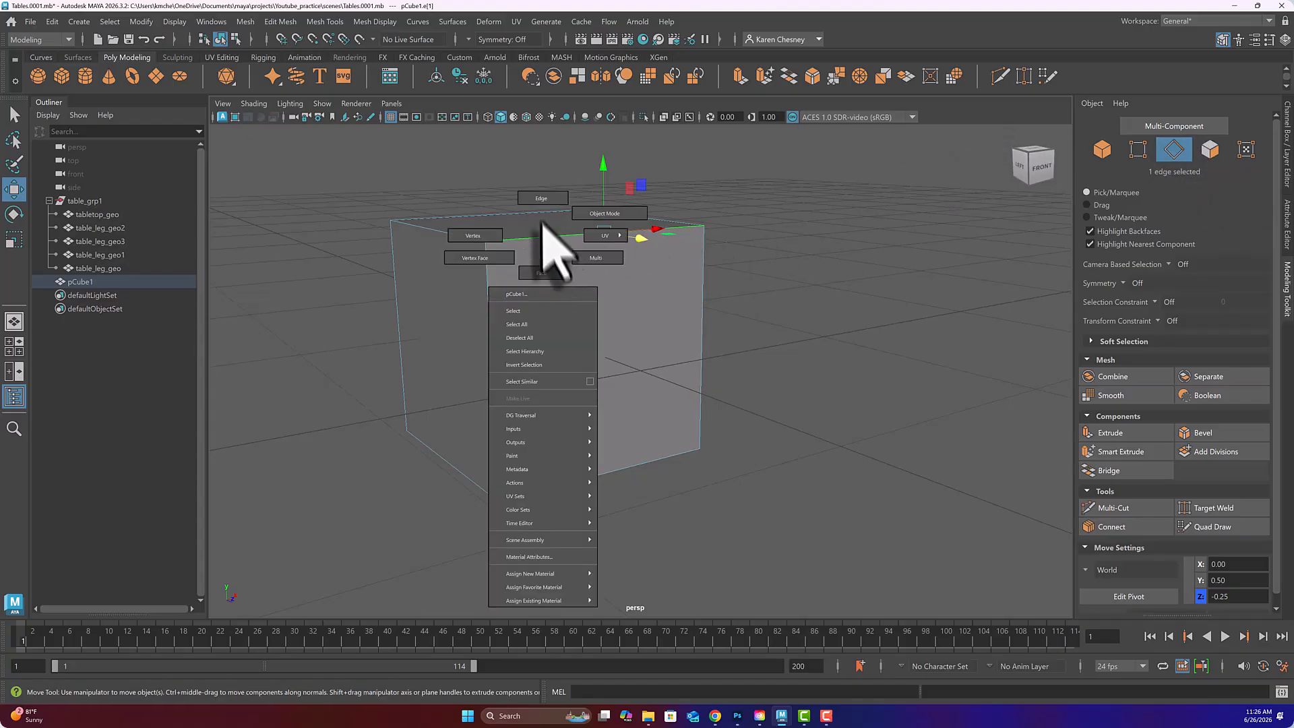
click(543, 200)
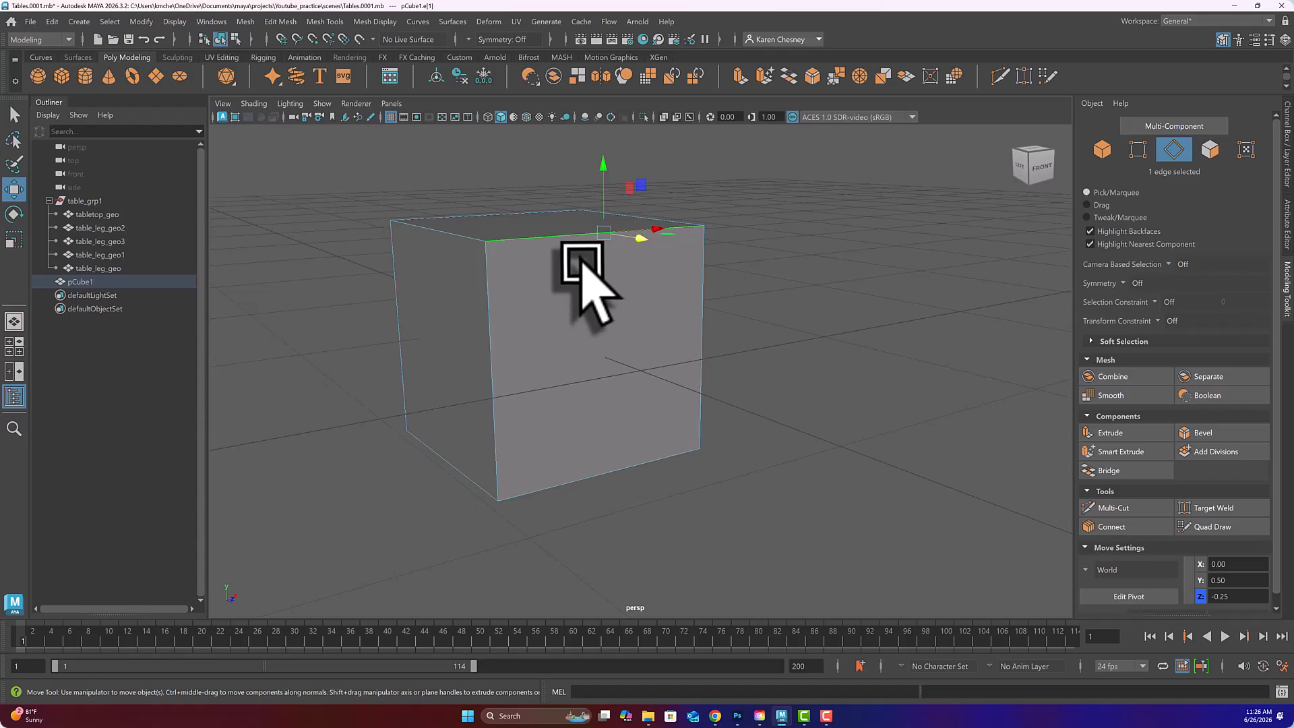
key(f)
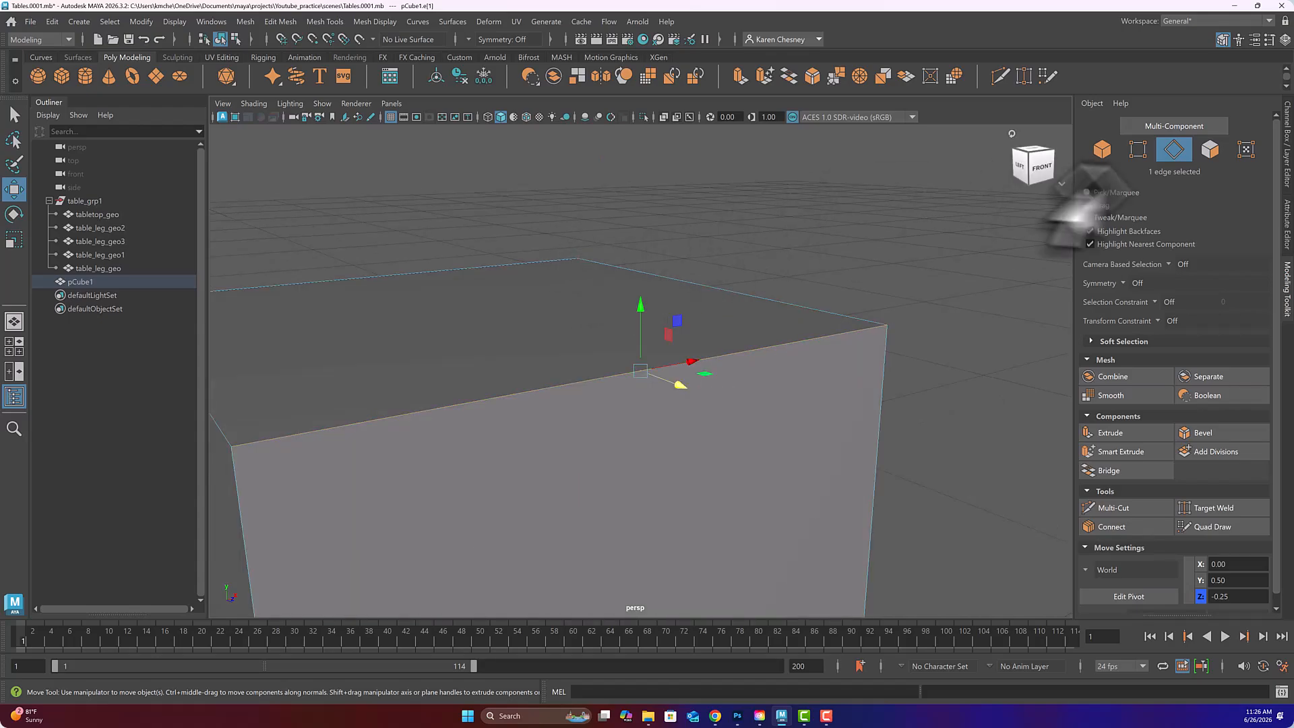
click(1208, 432)
Set the upper front edge bevel's fraction to 0.02 and return the cube to object mode
scroll(766, 404, down, 3)
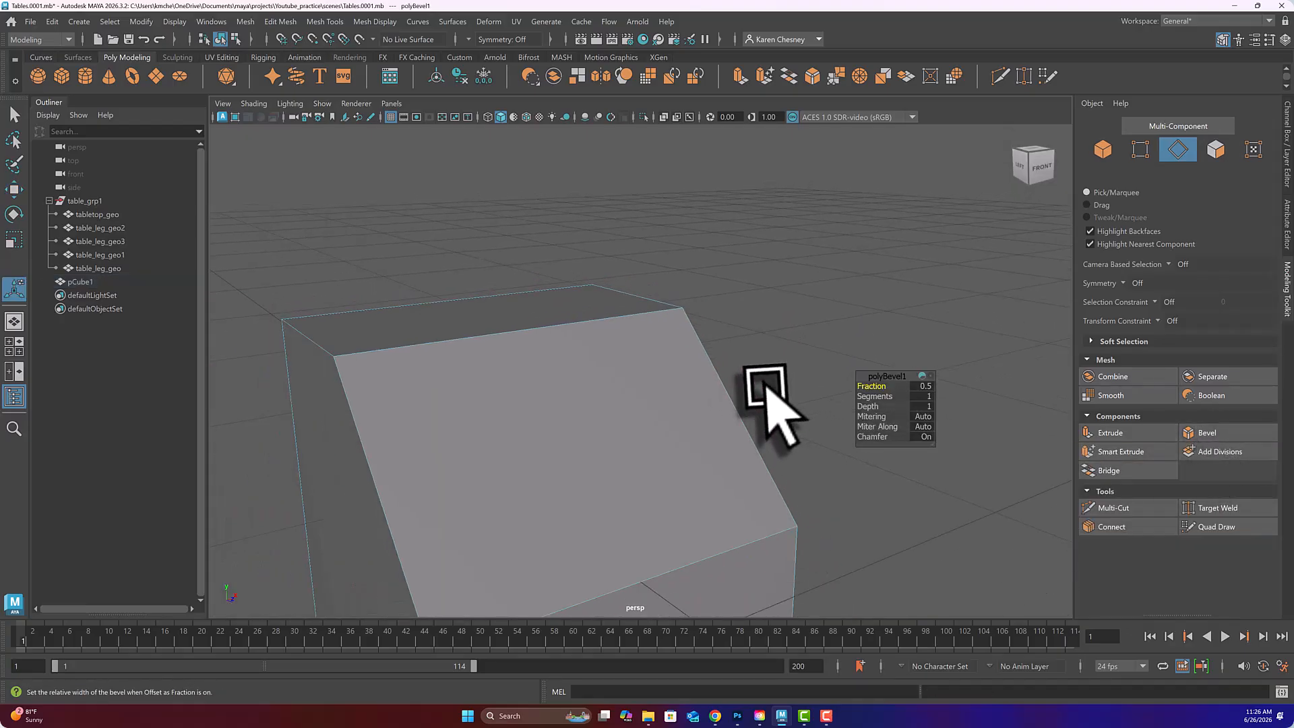
scroll(766, 403, down, 2)
alt+drag(664, 370, 685, 398)
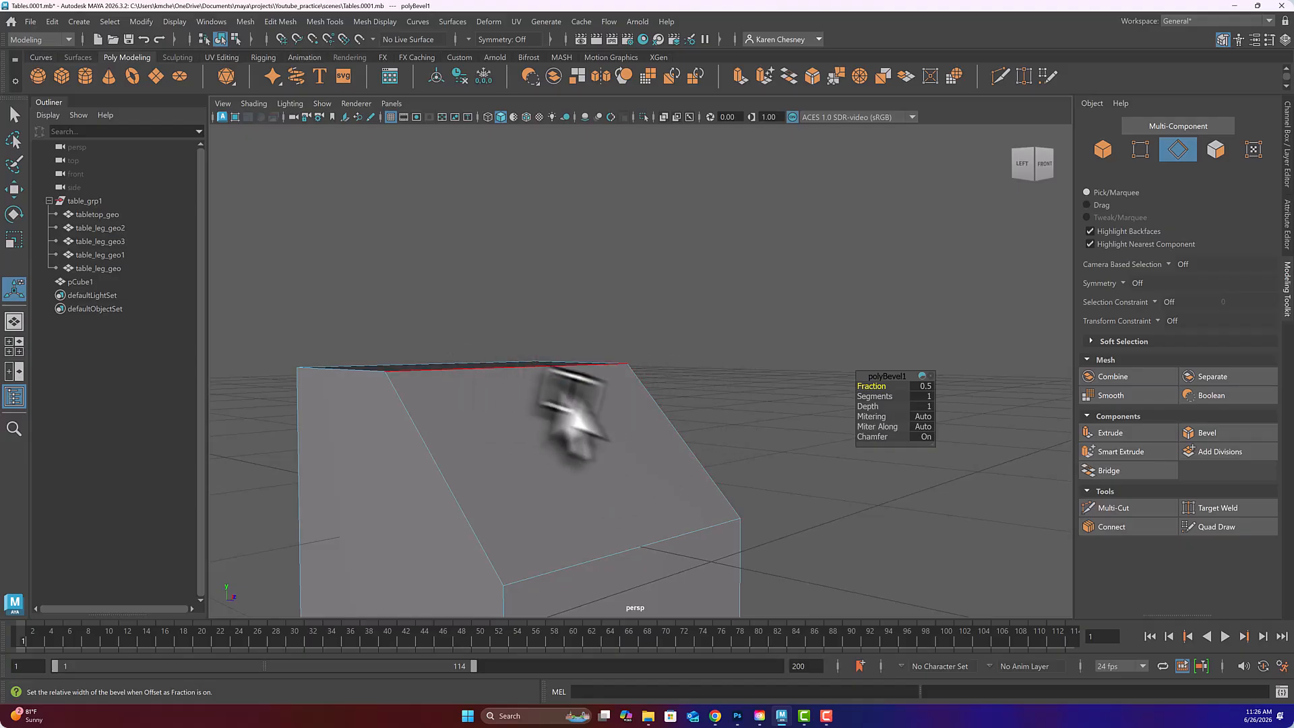
scroll(633, 472, down, 5)
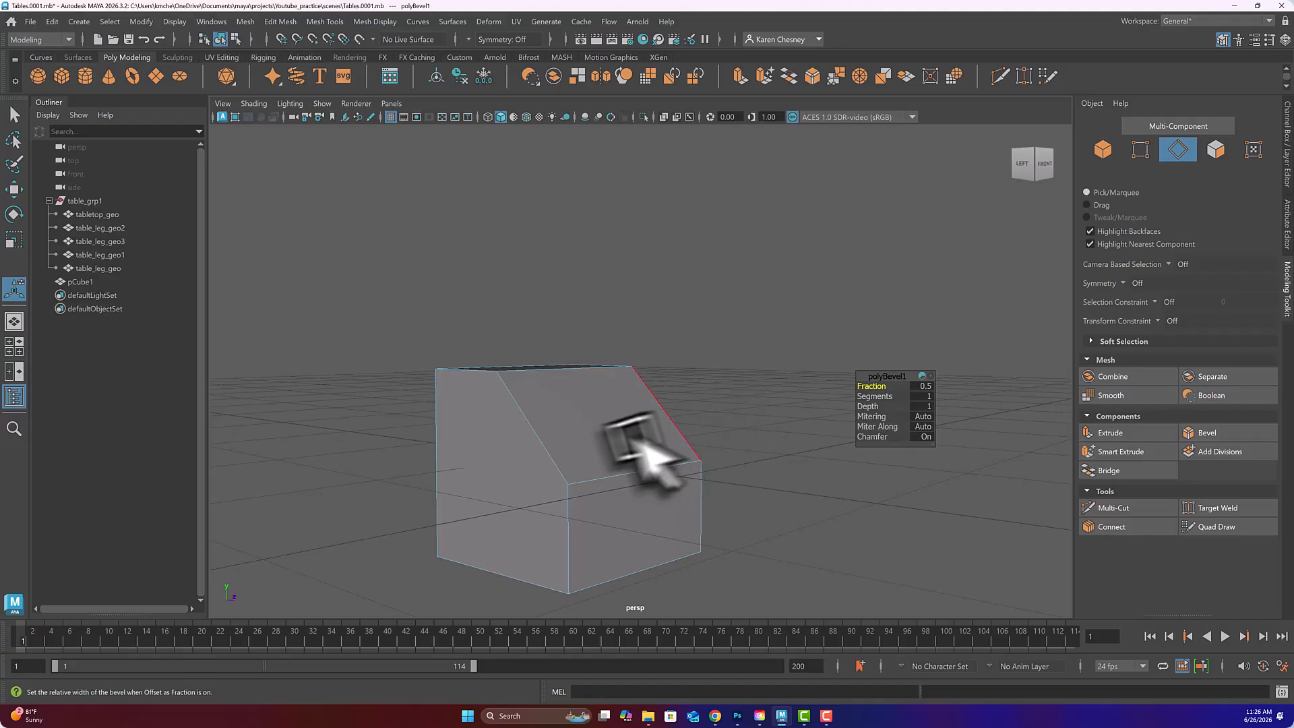
alt+drag(577, 430, 608, 425)
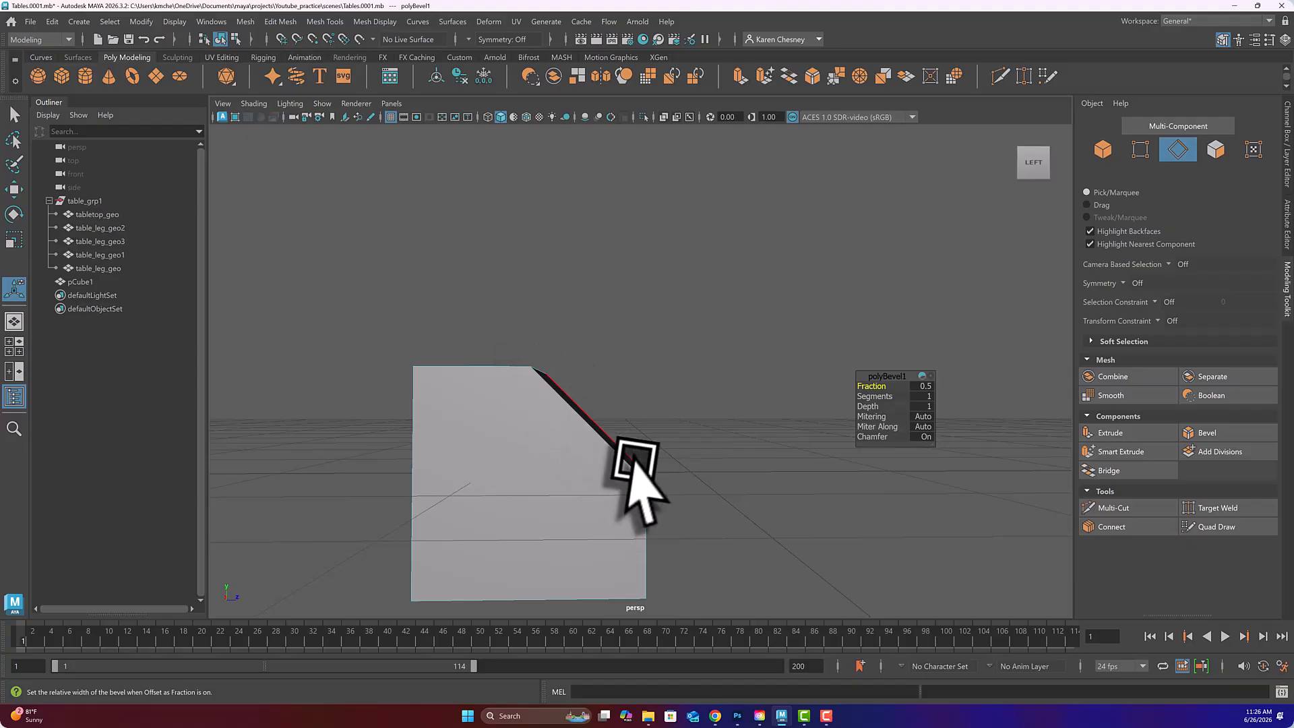
alt+drag(644, 423, 596, 417)
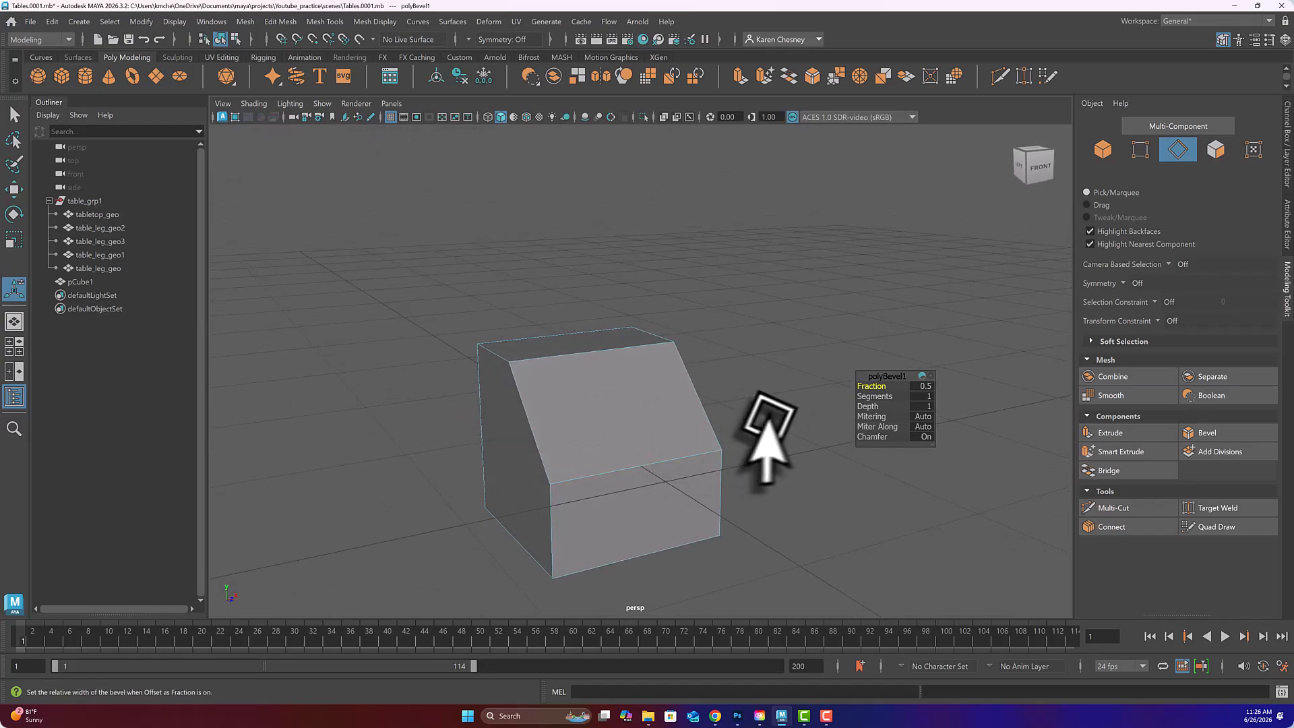
drag(871, 370, 827, 355)
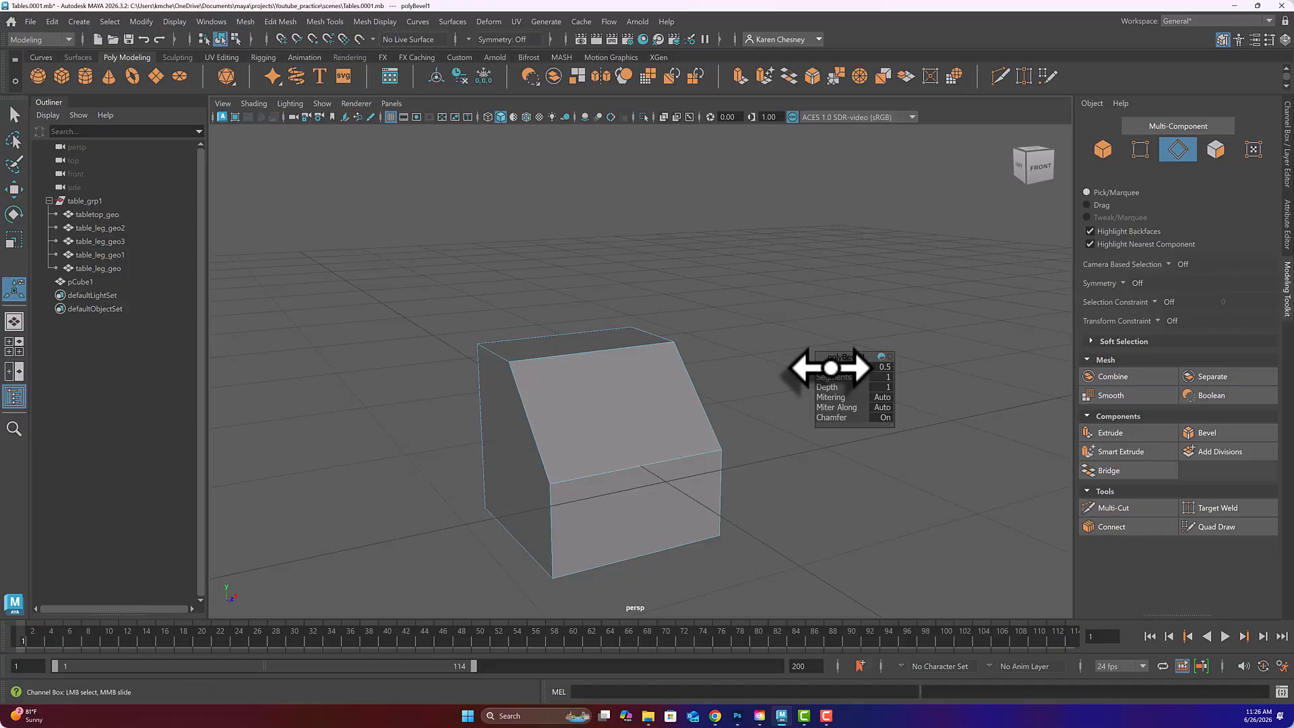
drag(831, 368, 830, 367)
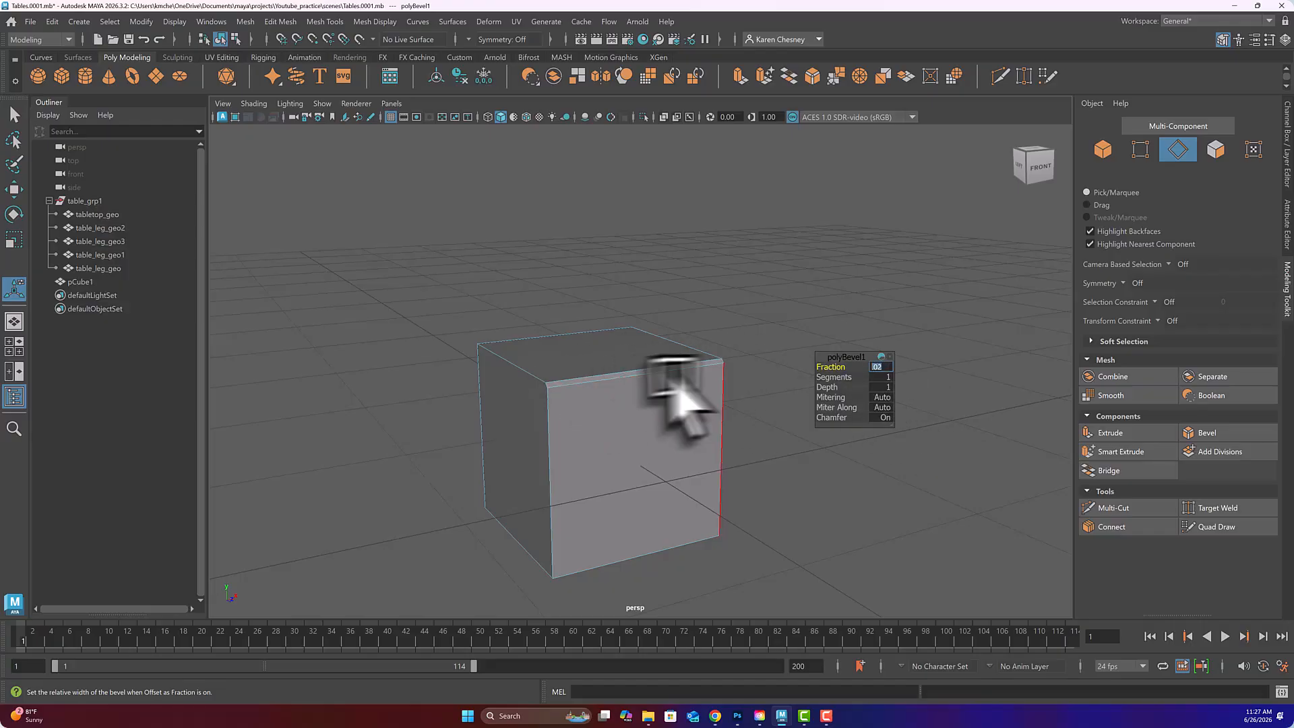
alt+drag(593, 418, 688, 424)
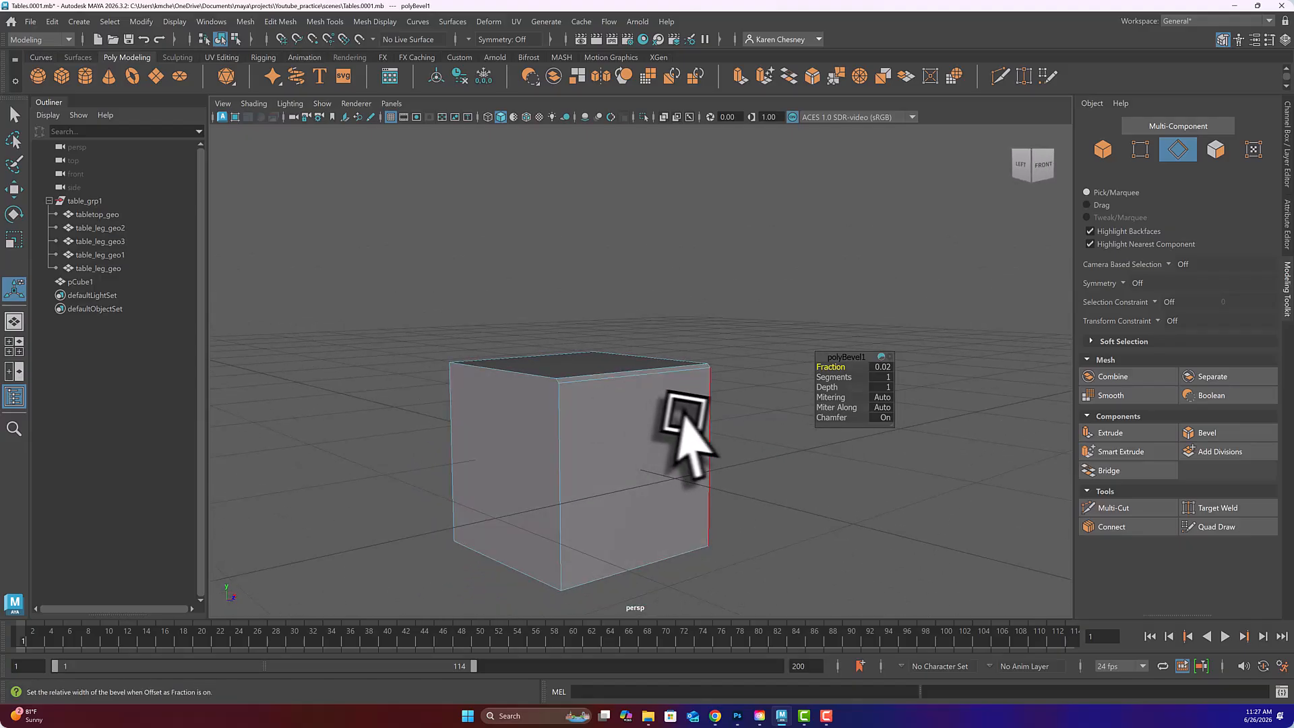
right_click(763, 402)
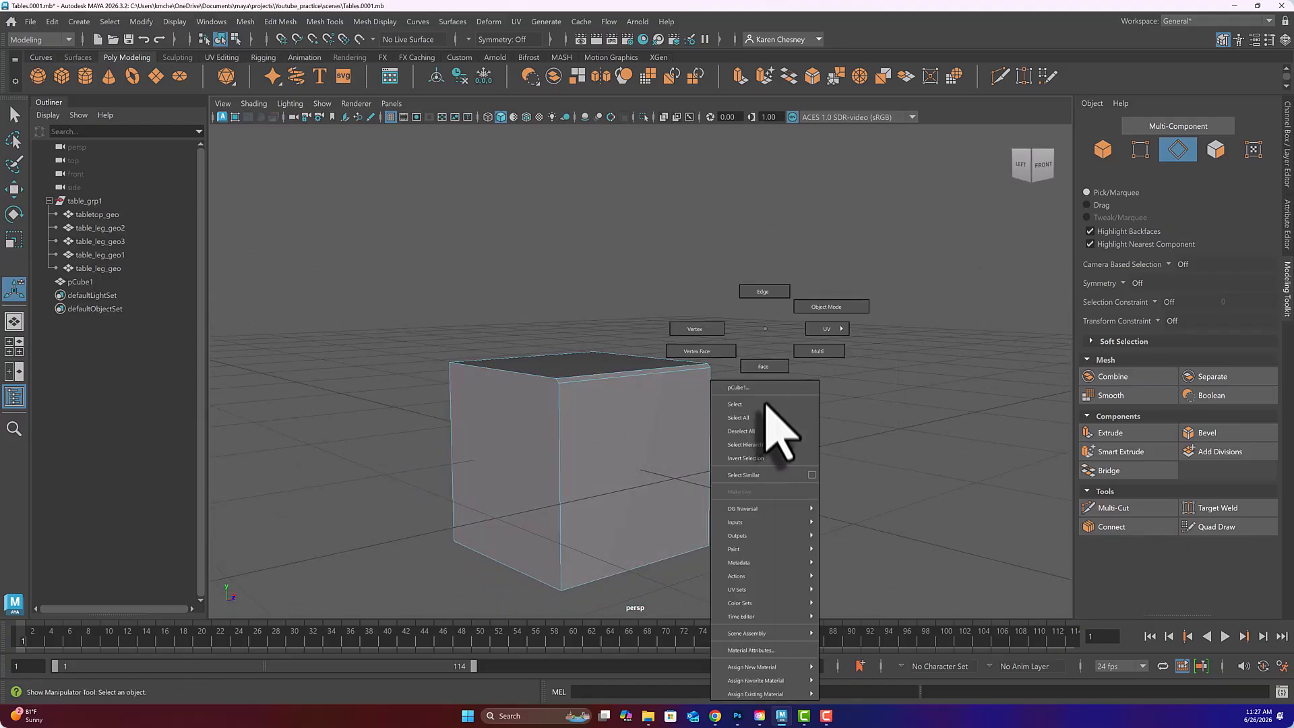
click(819, 308)
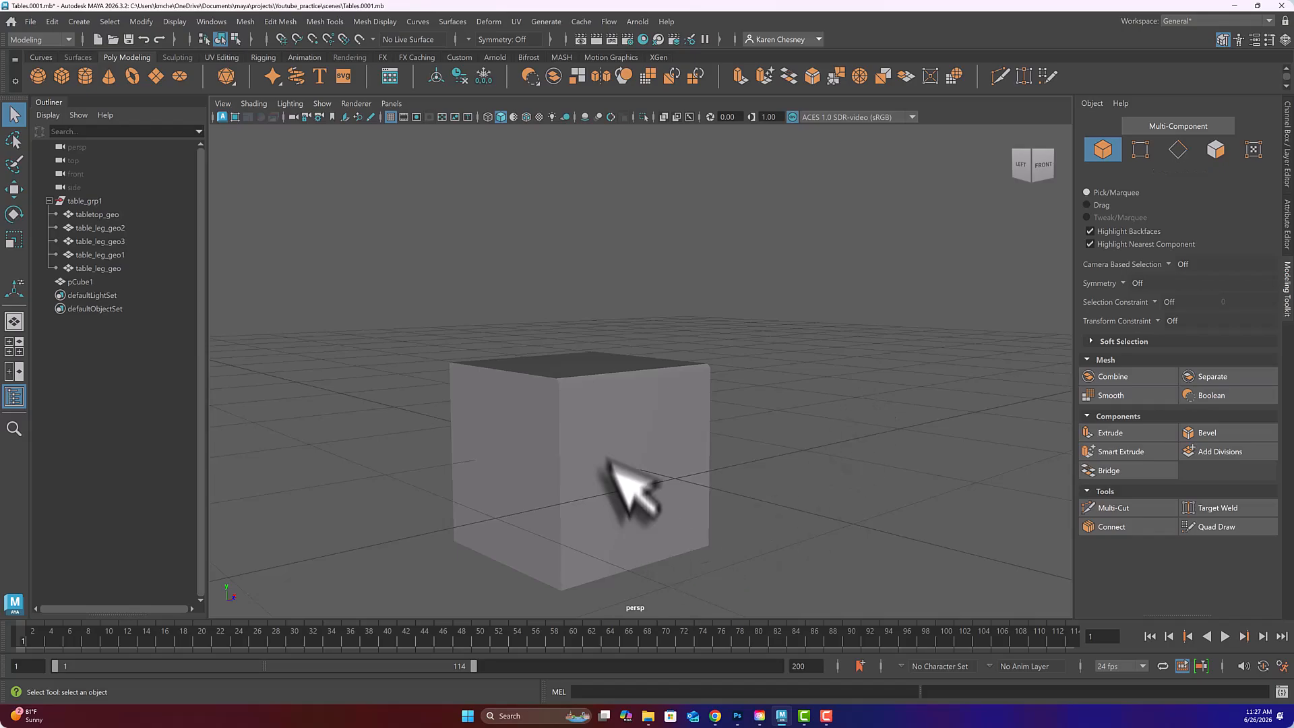
Select the cube's upper back edge in edge mode and bevel it
mouse_move(621, 435)
alt+mouse_down()
mouse_move(624, 447)
mouse_move(629, 428)
mouse_move(624, 457)
mouse_move(681, 394)
mouse_move(641, 443)
mouse_move(614, 436)
alt+mouse_up()
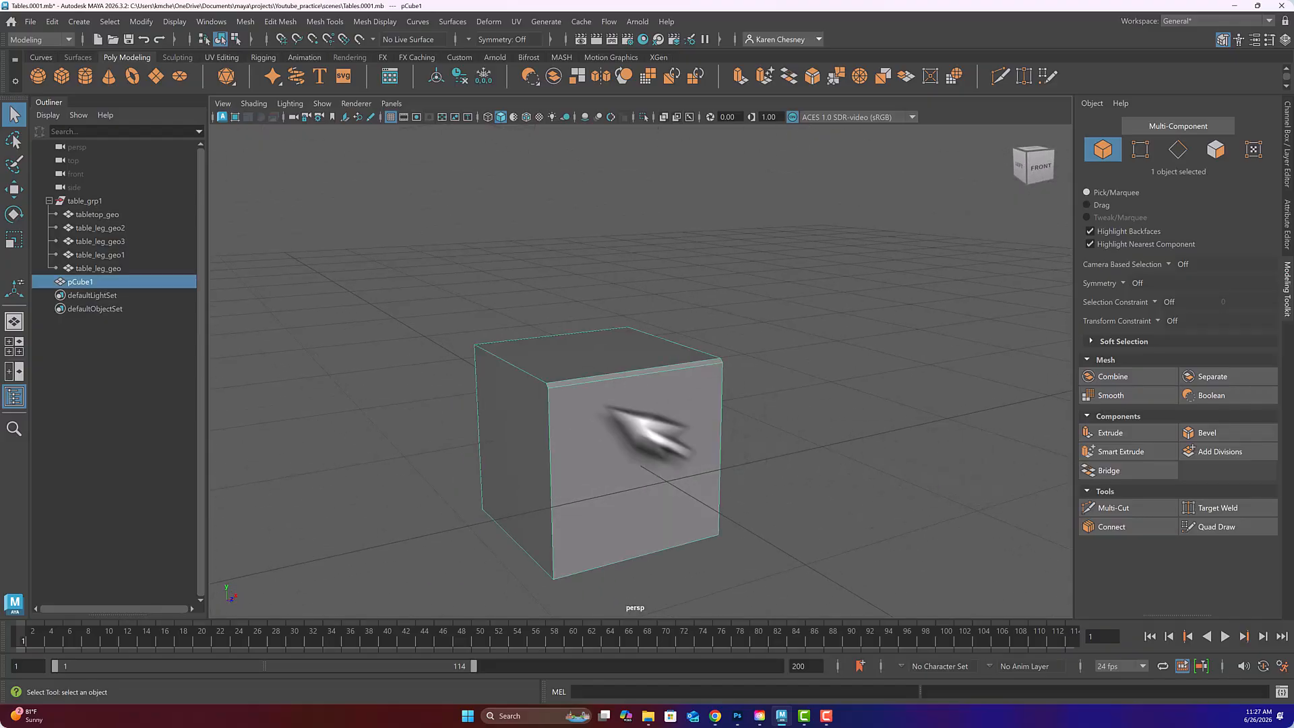
alt+middle_drag(646, 445, 654, 362)
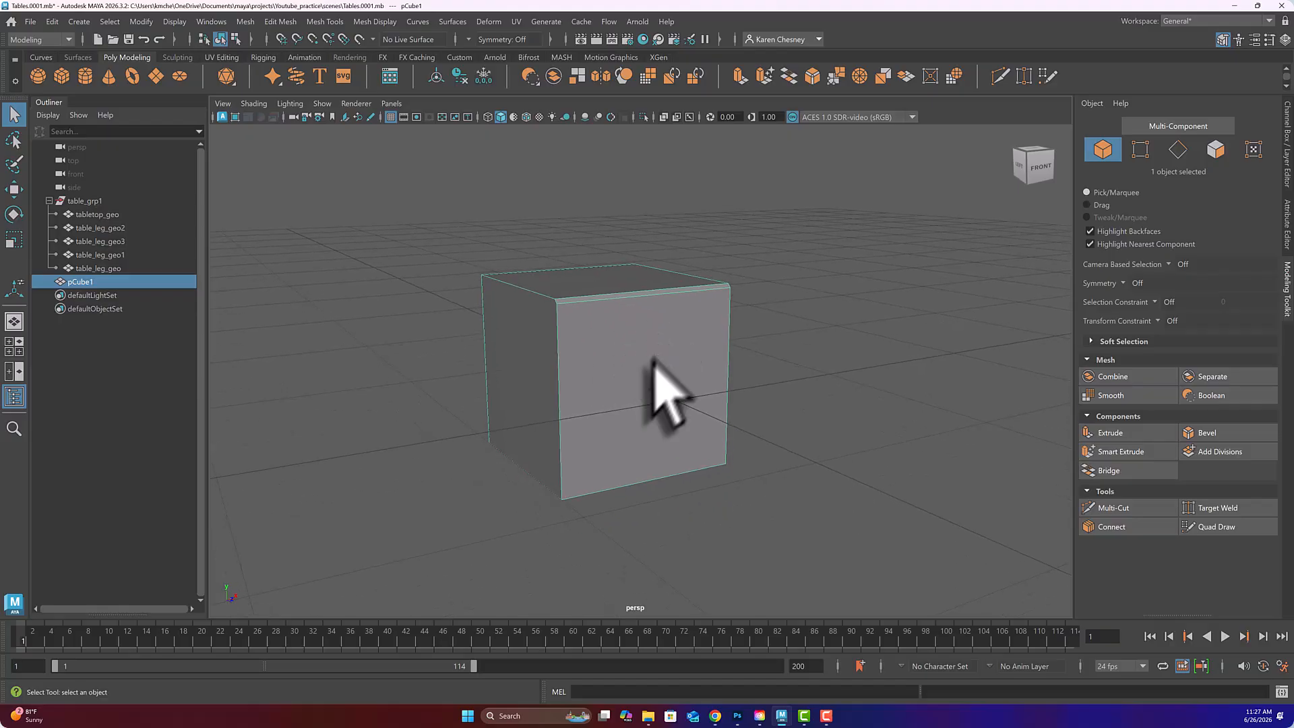
right_drag(639, 328, 644, 445)
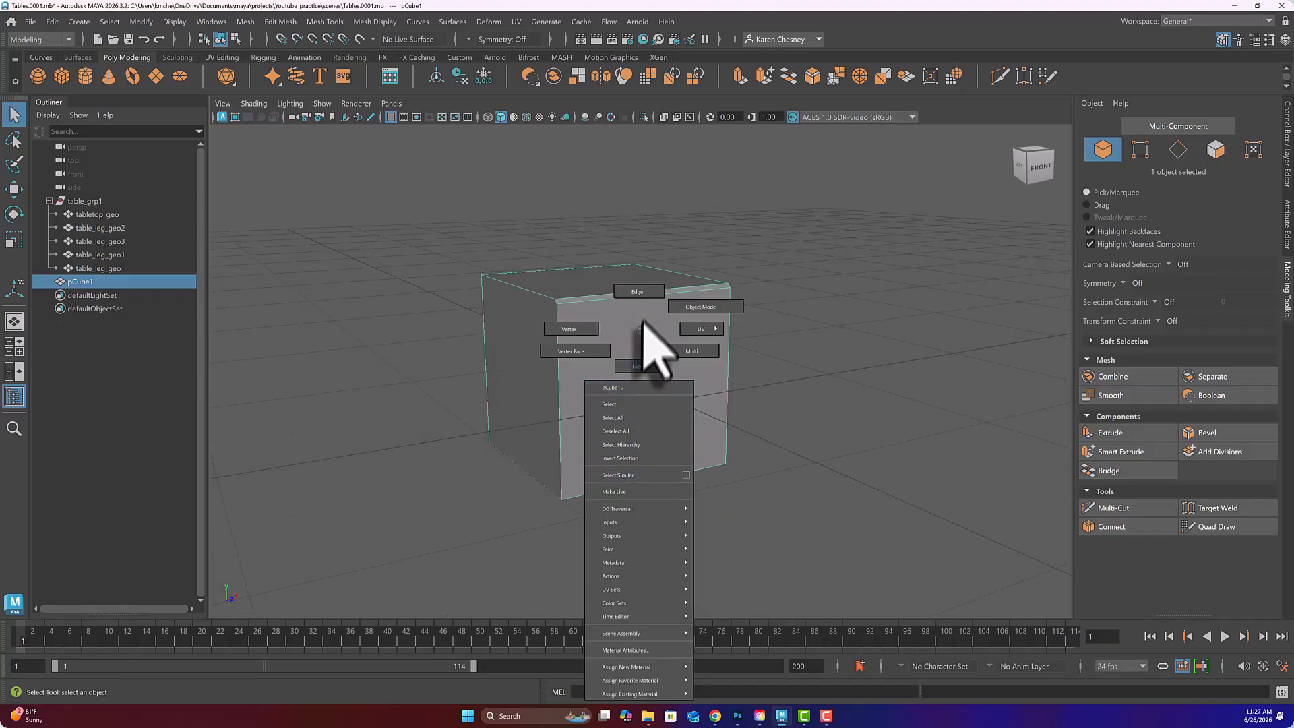
click(641, 293)
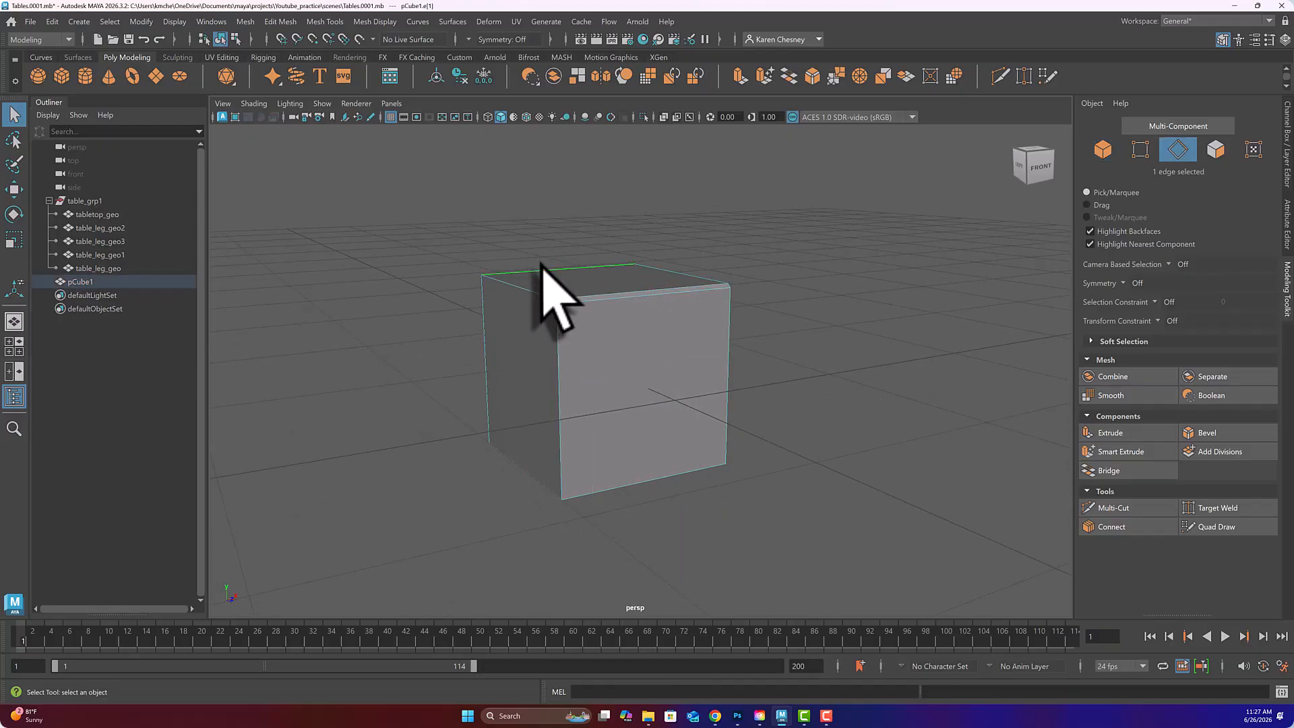
scroll(552, 270, up, 5)
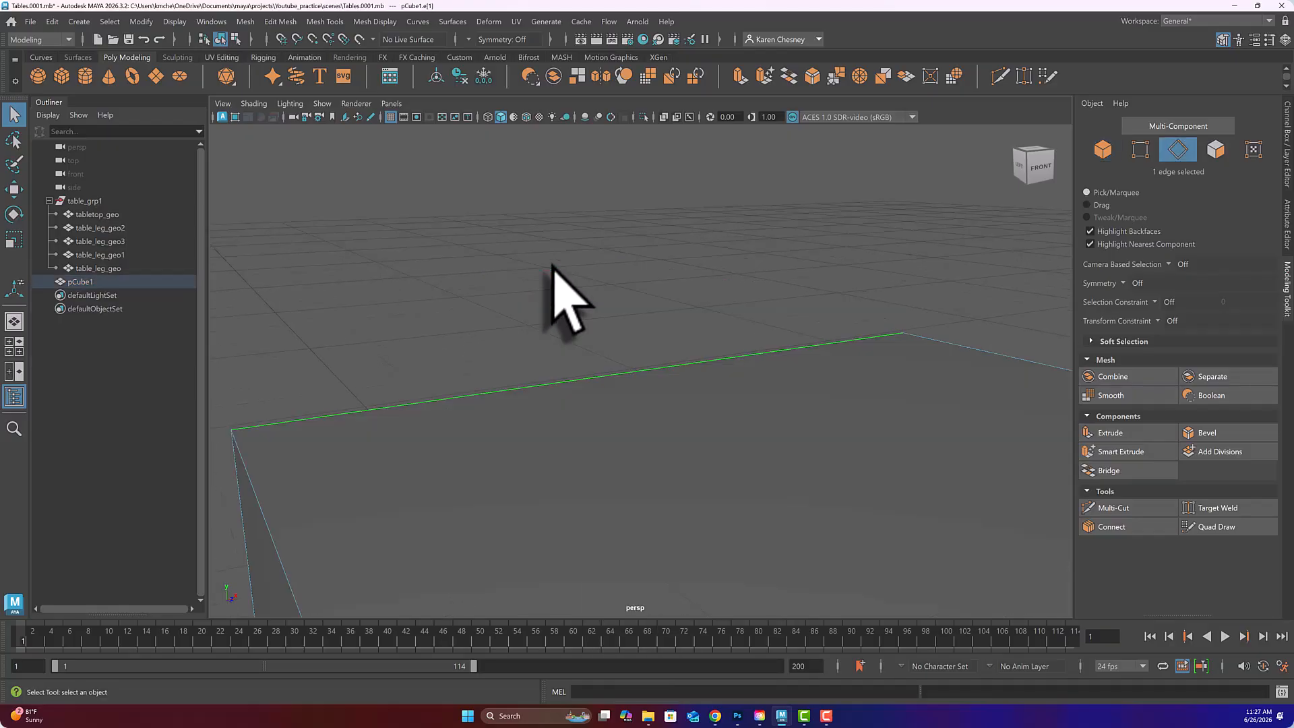
click(1228, 433)
scroll(957, 459, down, 5)
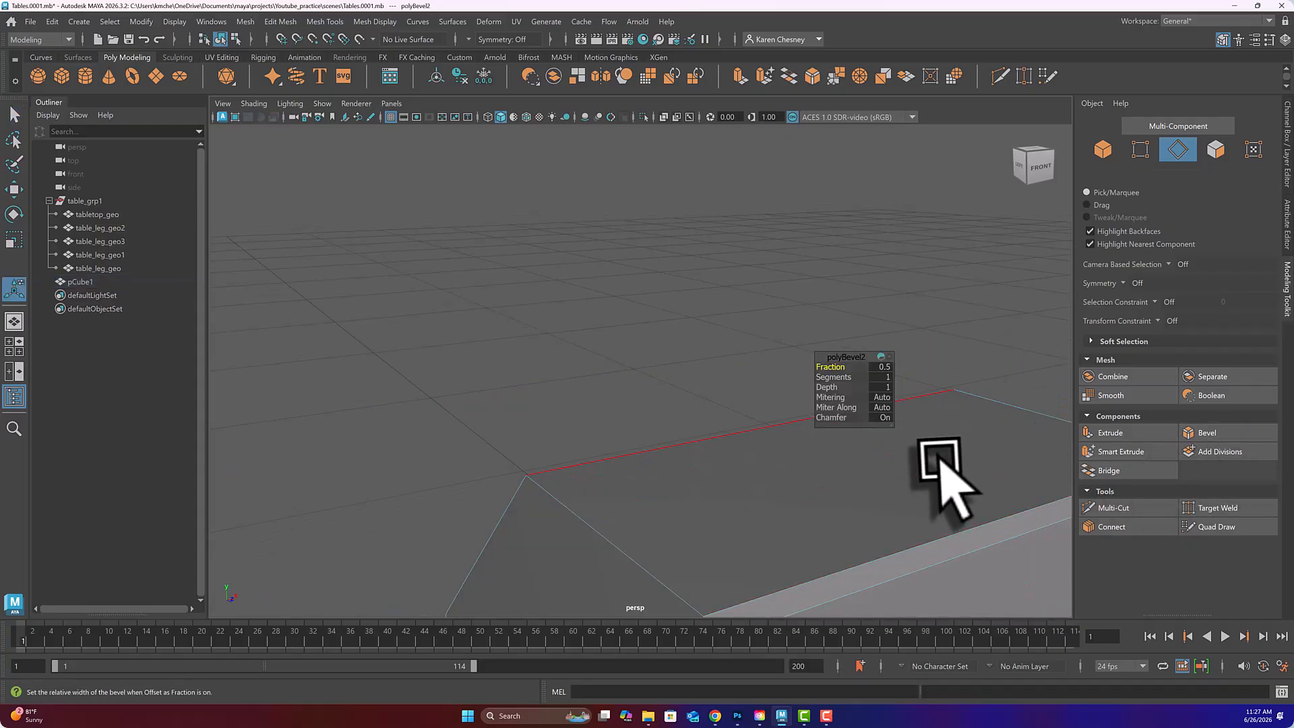
Set the upper back edge bevel's fraction to 0.2
alt+drag(874, 459, 997, 462)
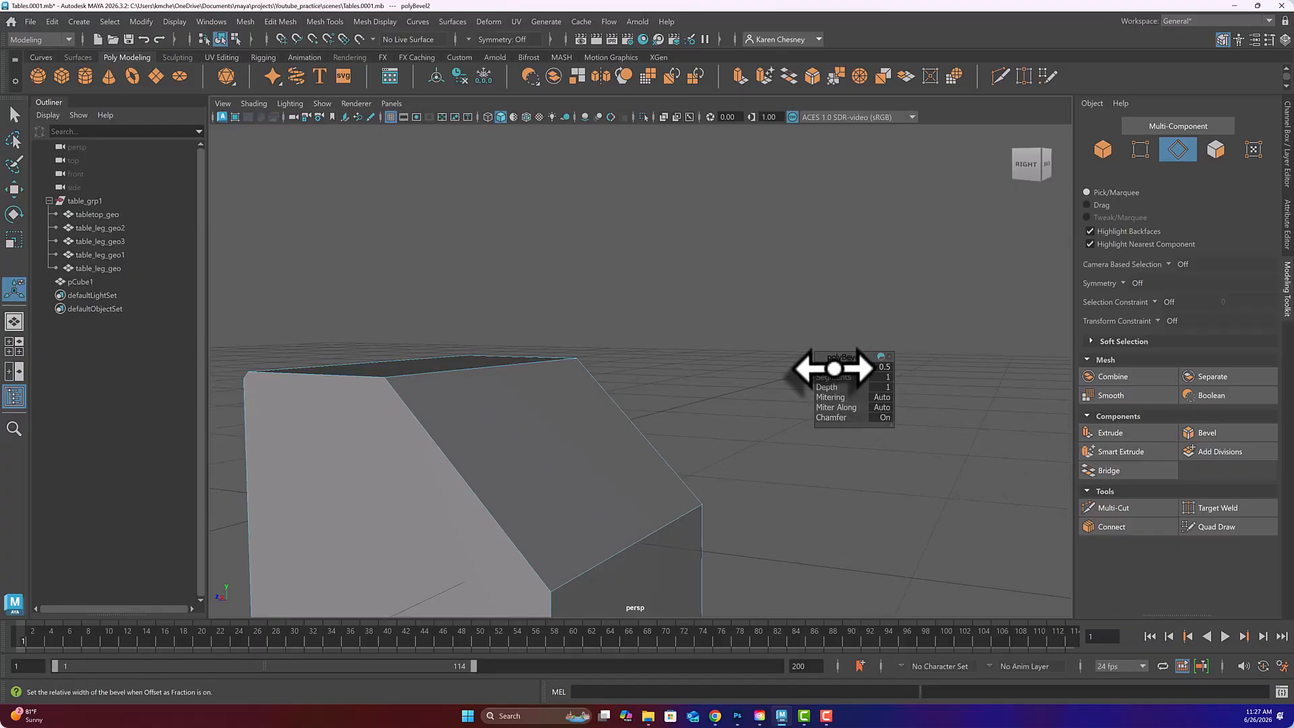
drag(834, 369, 862, 371)
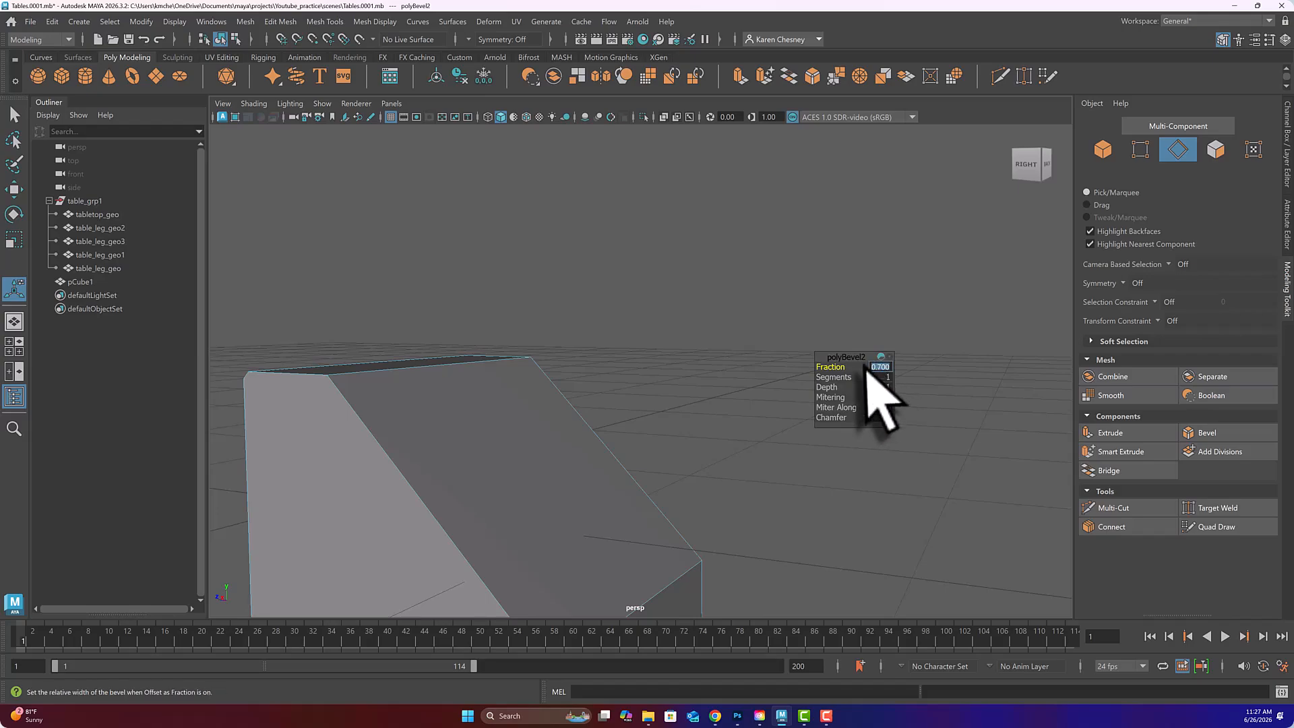
text(.2)
key(Return)
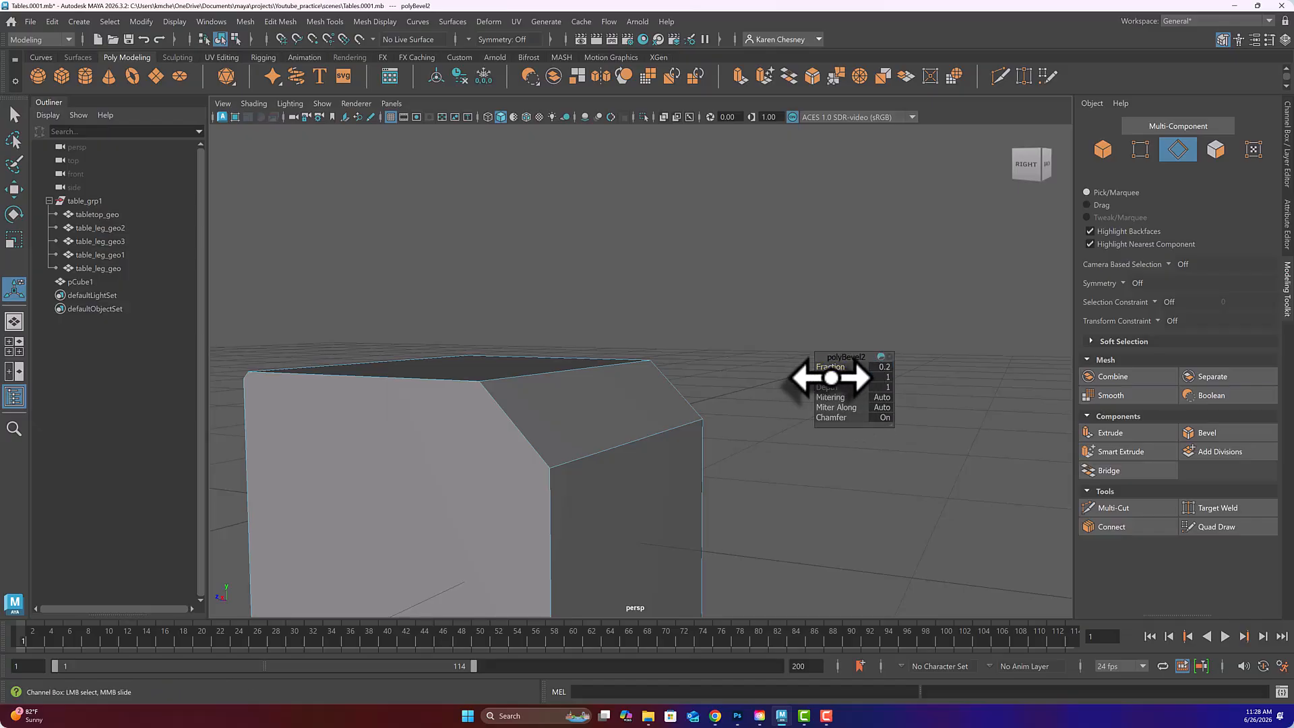
Give the upper back edge bevel 4 segments and return the cube to object mode
drag(834, 377, 835, 378)
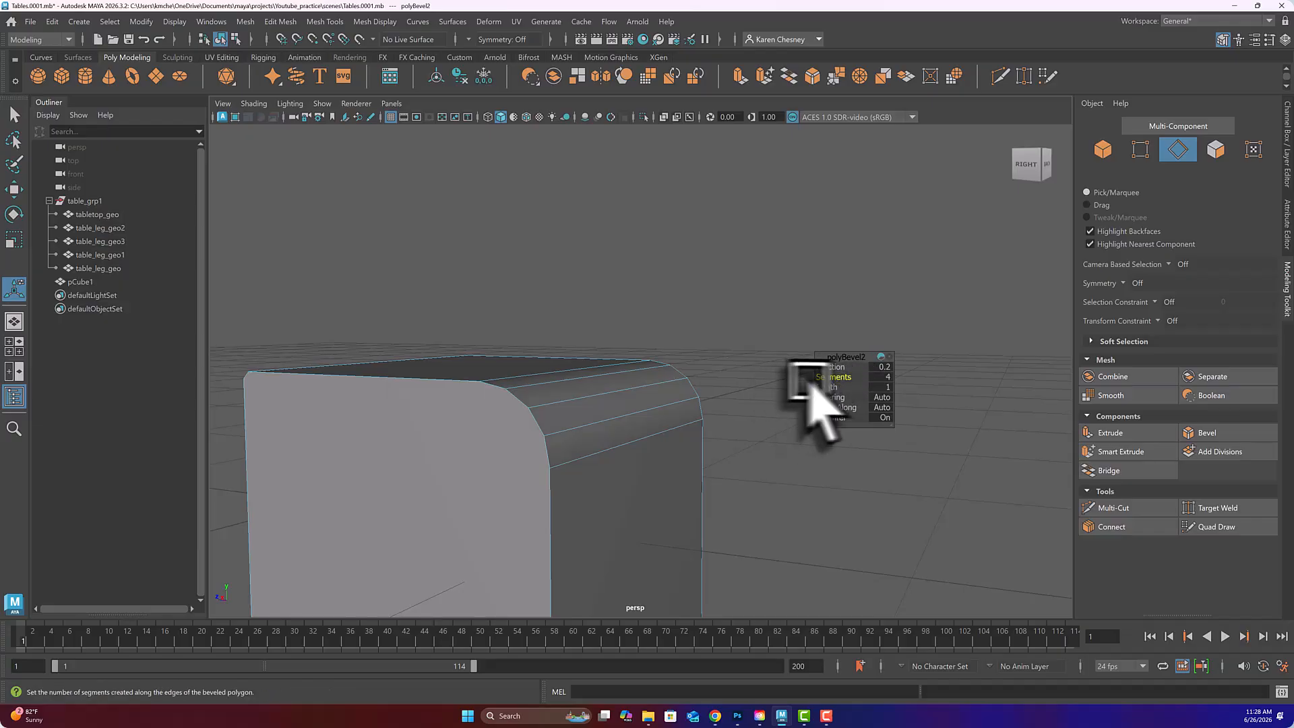
drag(838, 378, 877, 376)
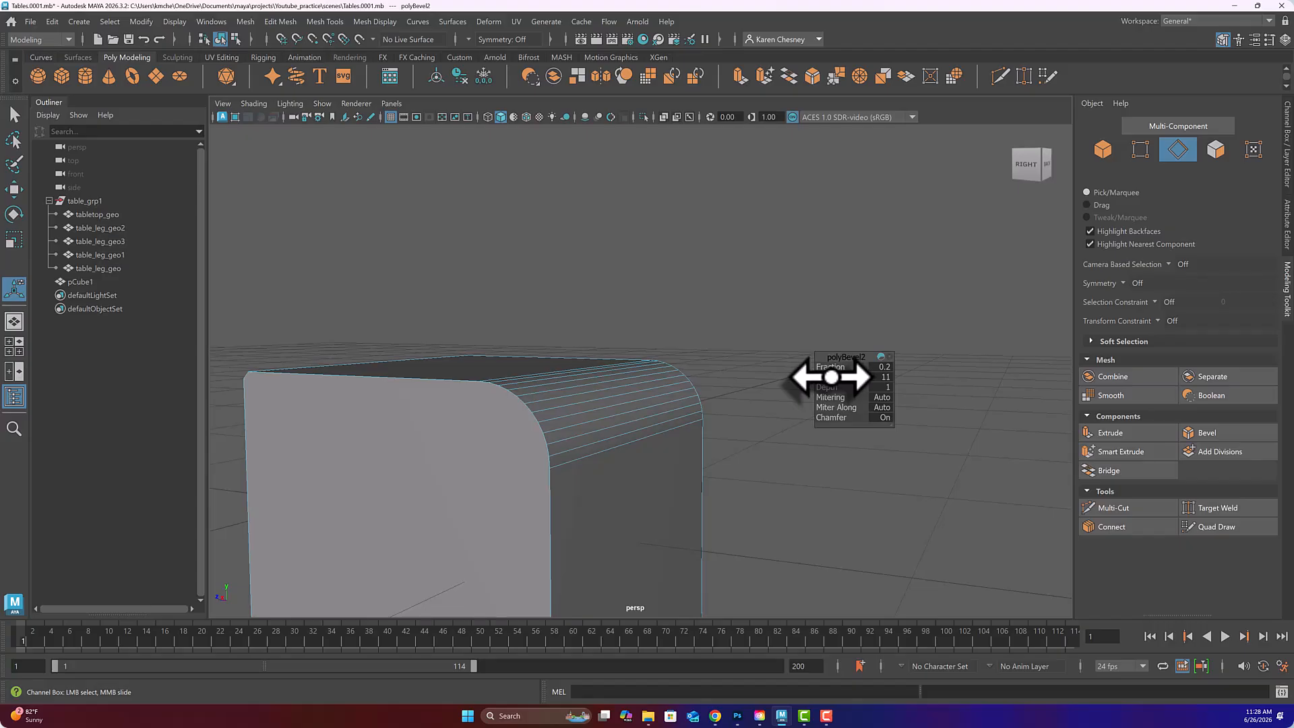
drag(830, 379, 820, 383)
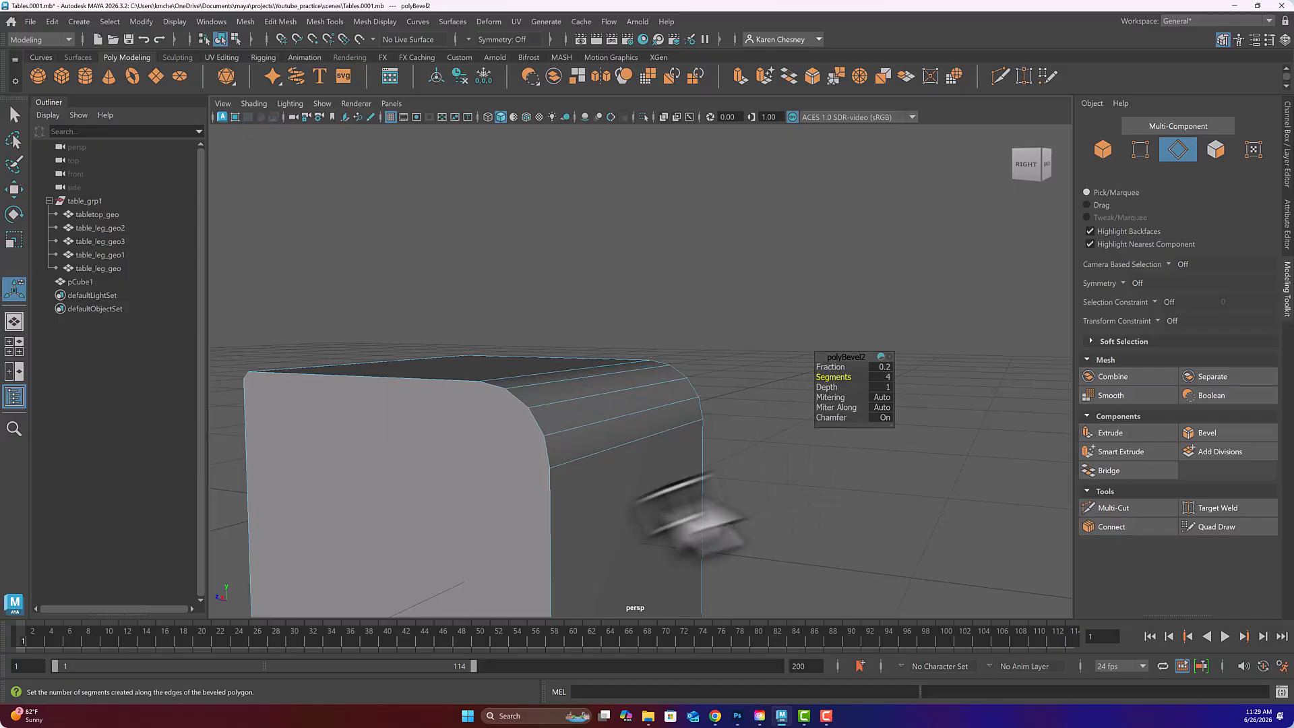
right_drag(776, 483, 835, 308)
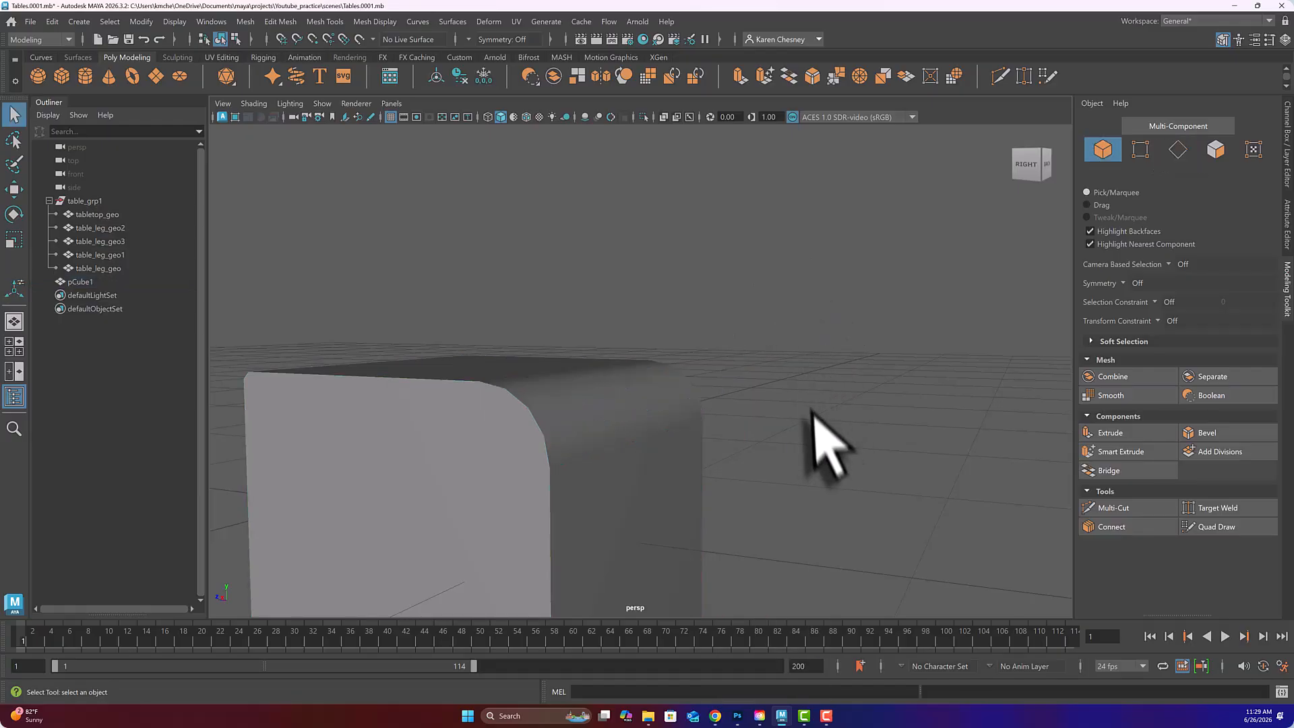
Select the four edges around the cube's unbeveled end face in edge mode and bevel them
alt+drag(807, 399, 666, 412)
alt+drag(635, 414, 743, 285)
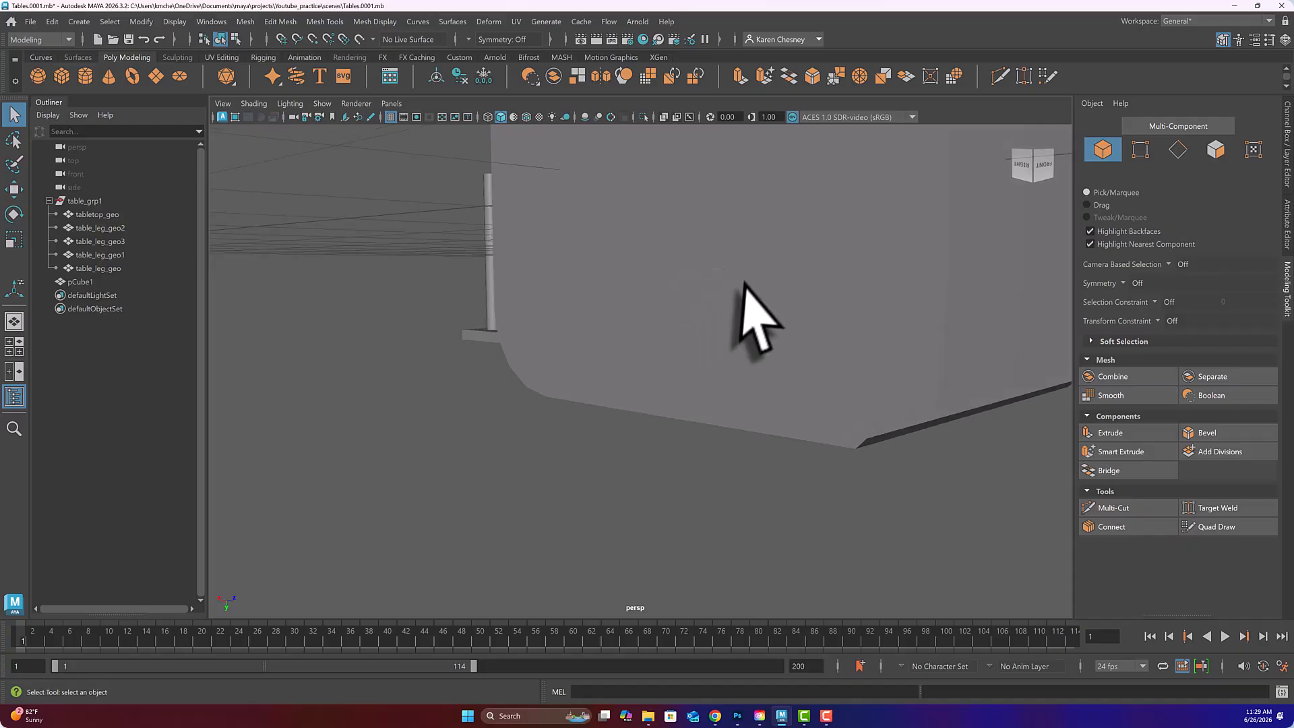
alt+middle_drag(742, 285, 638, 488)
alt+drag(638, 492, 674, 472)
click(782, 363)
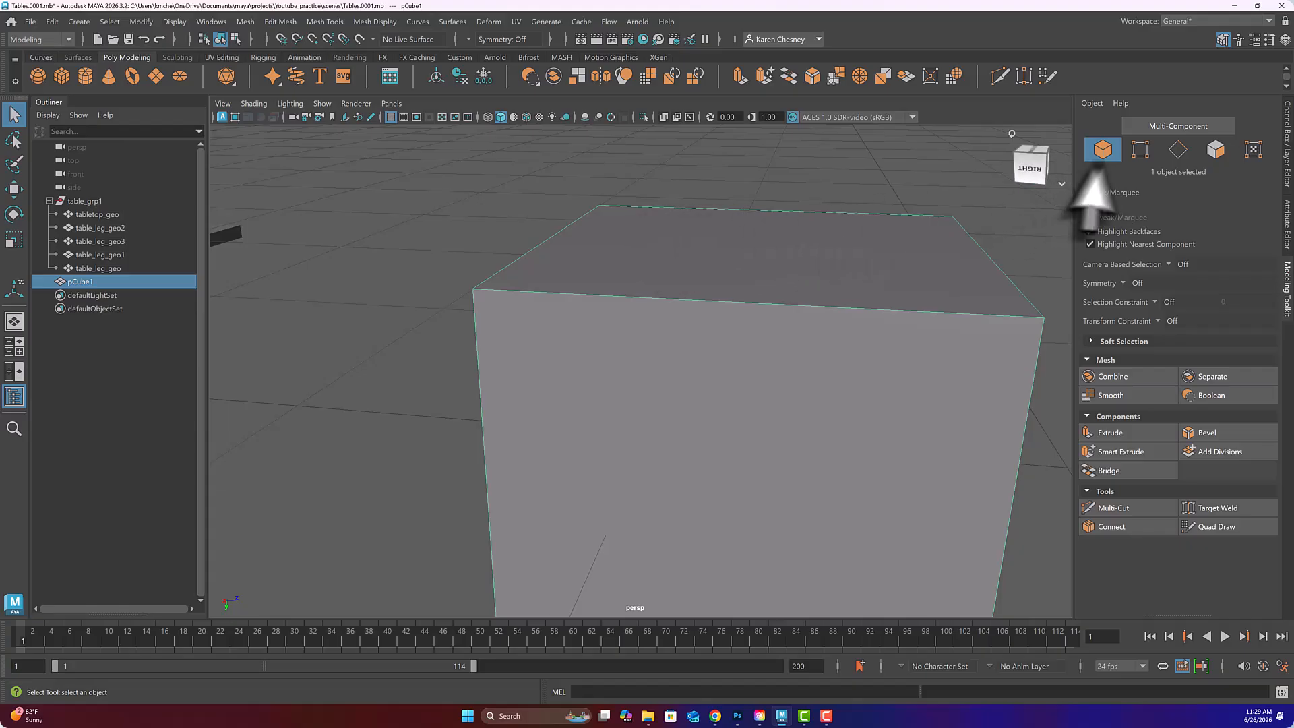
click(1177, 151)
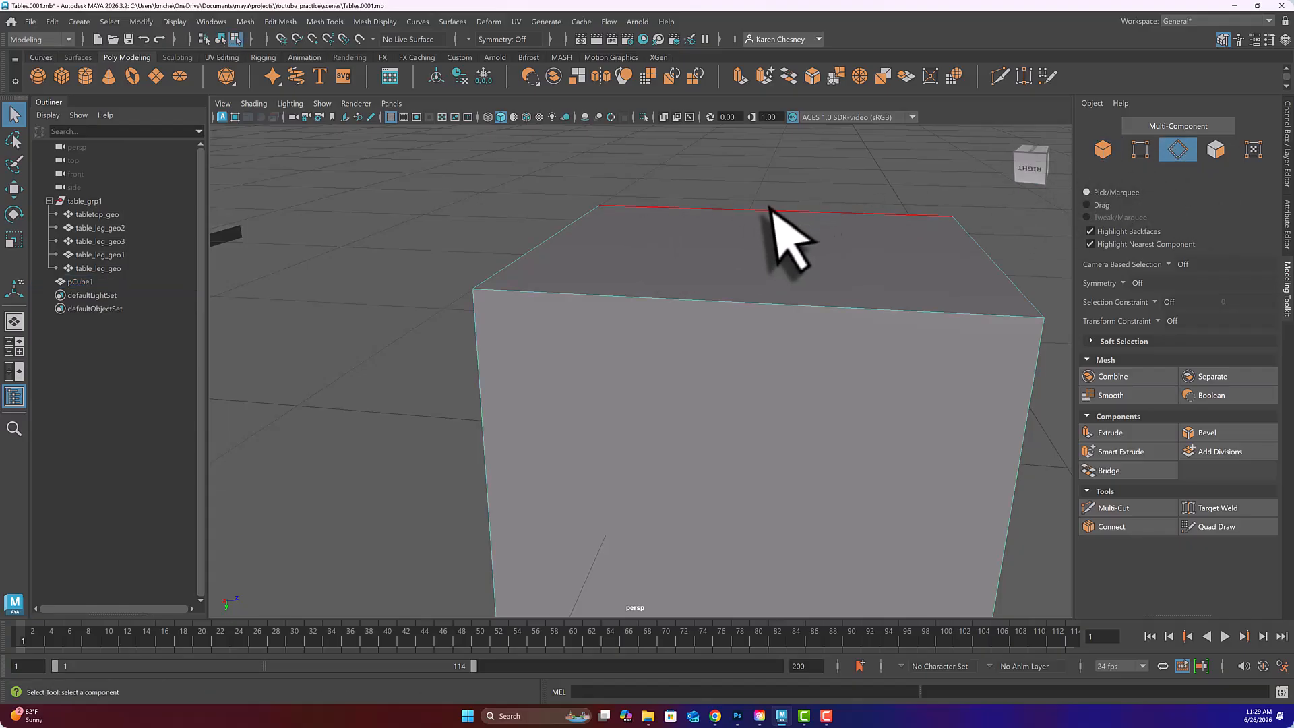
click(771, 211)
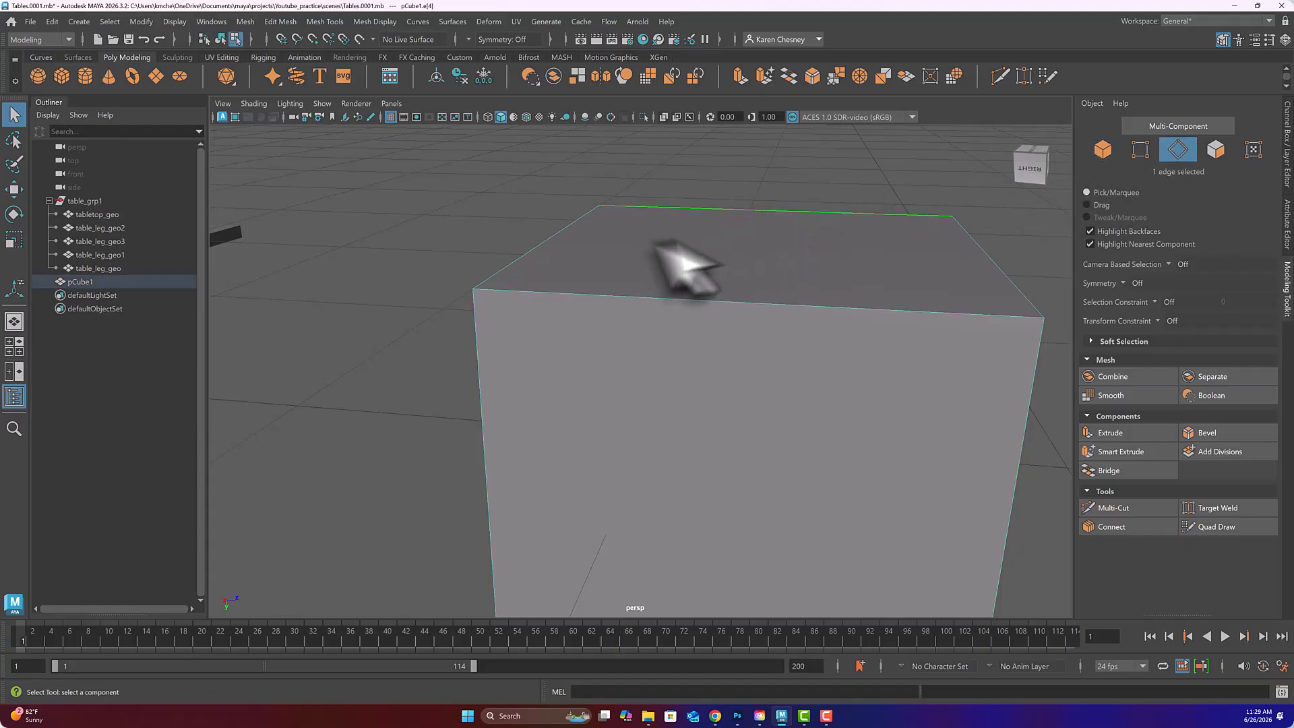
shift+click(547, 241)
shift+click(668, 298)
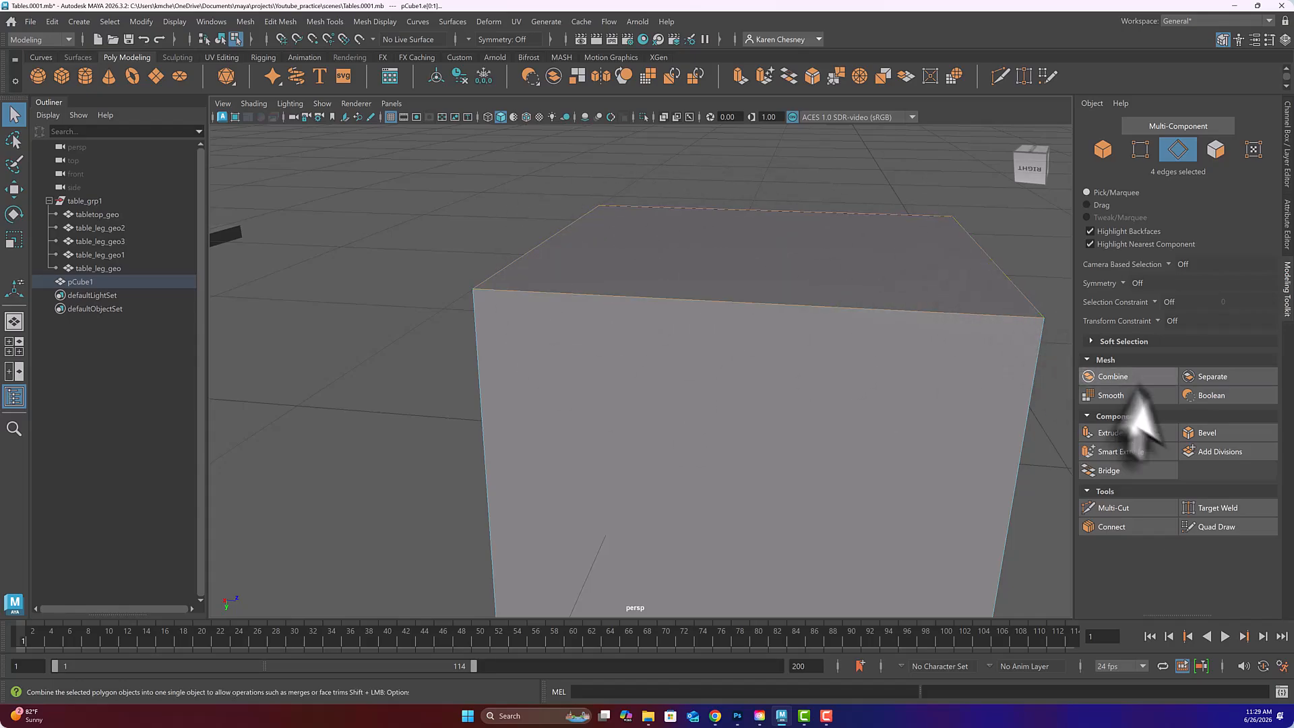
click(1207, 433)
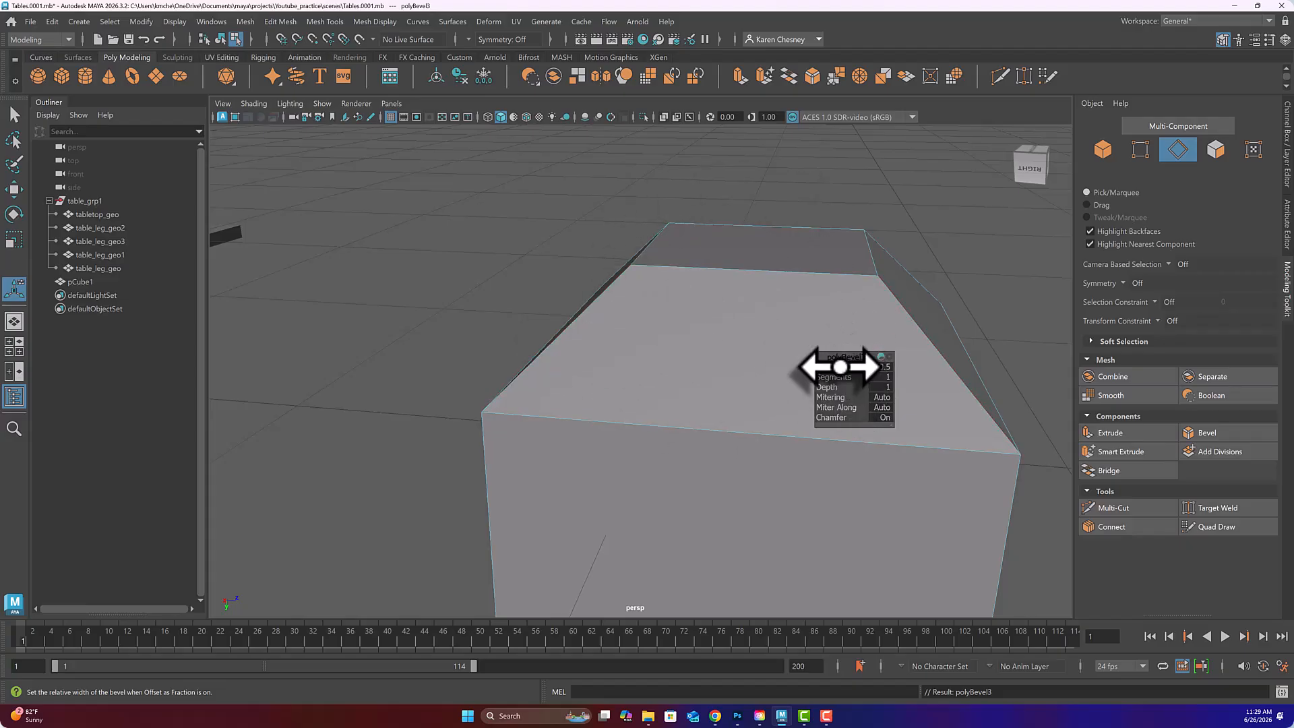
Reduce the four-edge bevel's fraction to a thin width, edit its segments, and return the cube to object mode
drag(839, 367, 880, 369)
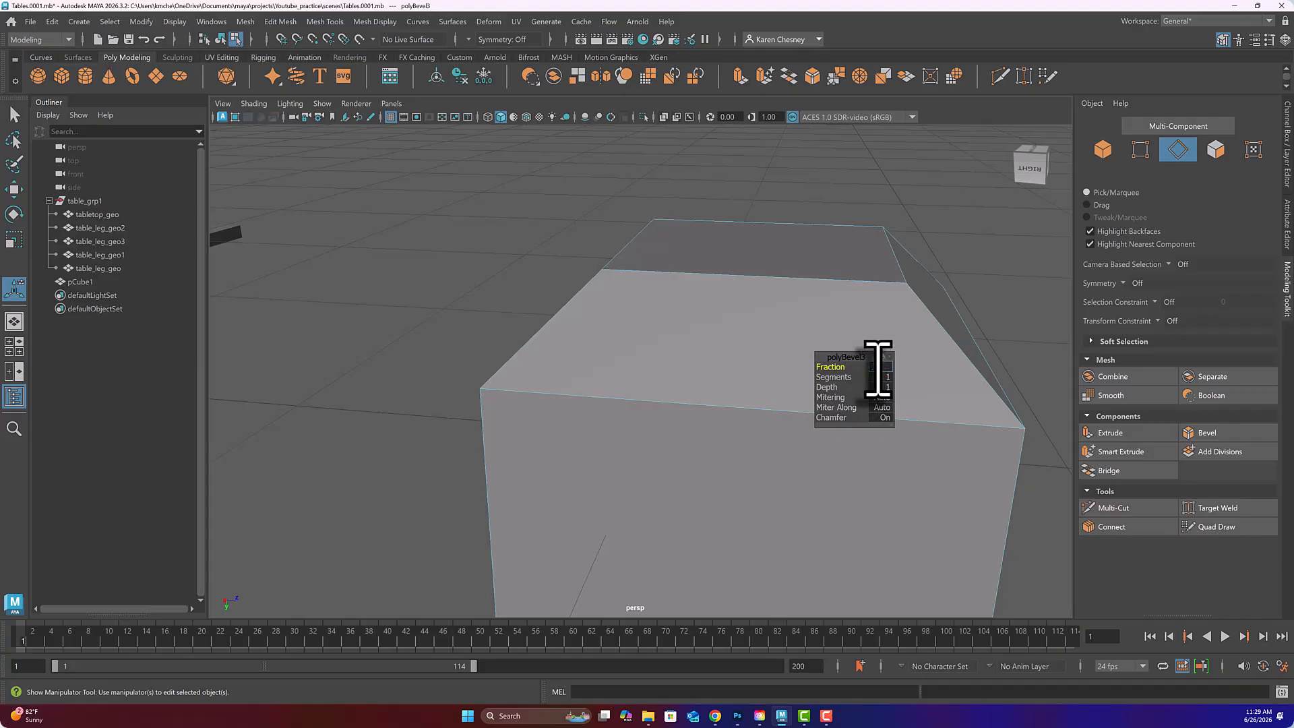
key(Return)
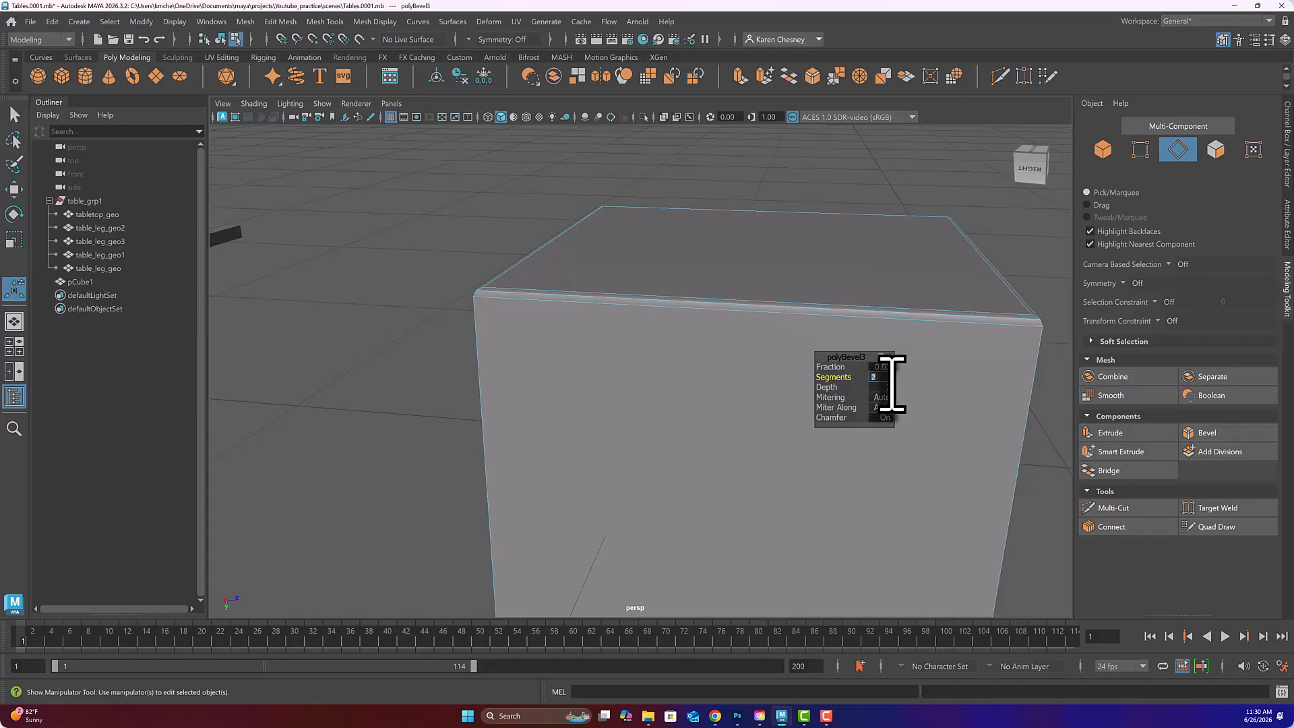
right_drag(439, 216, 487, 197)
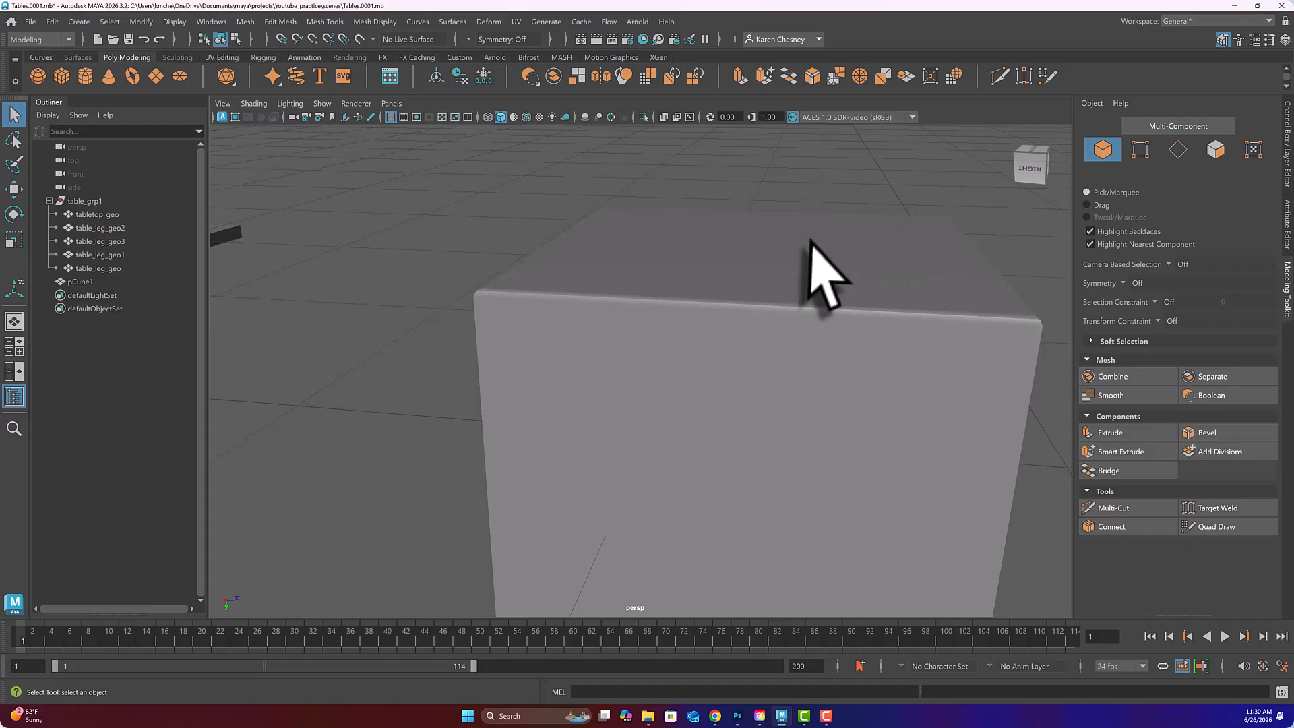
Examine the cube's wide and narrow bevels from several sides
alt+drag(809, 240, 861, 248)
alt+middle_drag(861, 249, 795, 236)
mouse_move(782, 225)
alt+mouse_down()
mouse_move(774, 237)
mouse_move(787, 218)
alt+mouse_up()
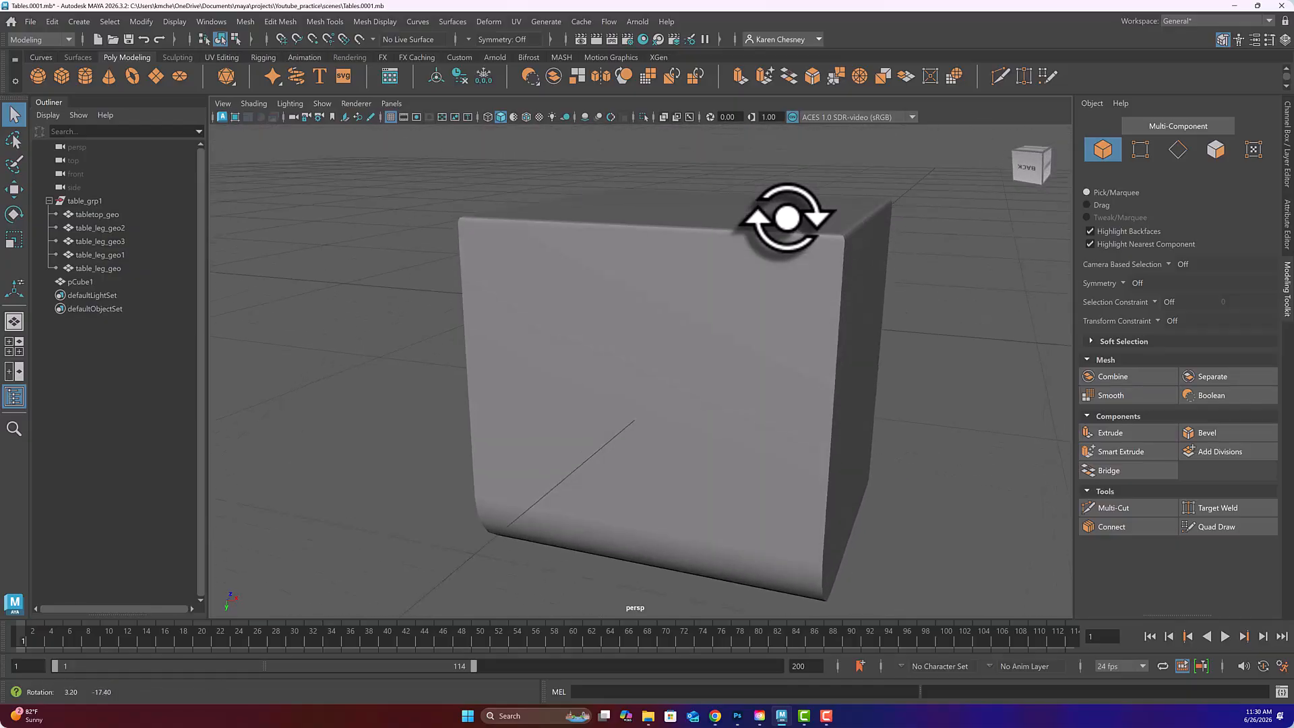
alt+middle_drag(786, 248, 745, 224)
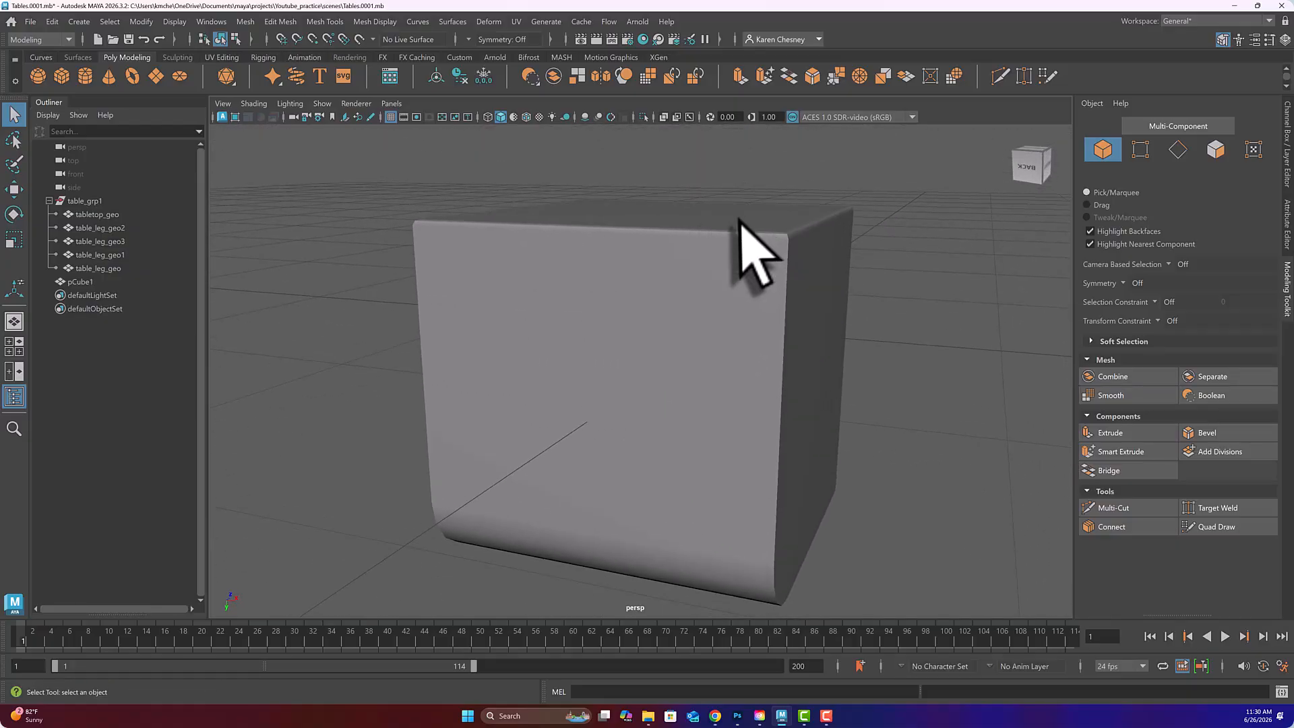
alt+drag(740, 225, 637, 240)
alt+middle_drag(774, 315, 738, 242)
scroll(741, 247, up, 1)
alt+drag(744, 260, 746, 281)
alt+middle_drag(745, 281, 756, 354)
Delete the beveled cube
click(713, 275)
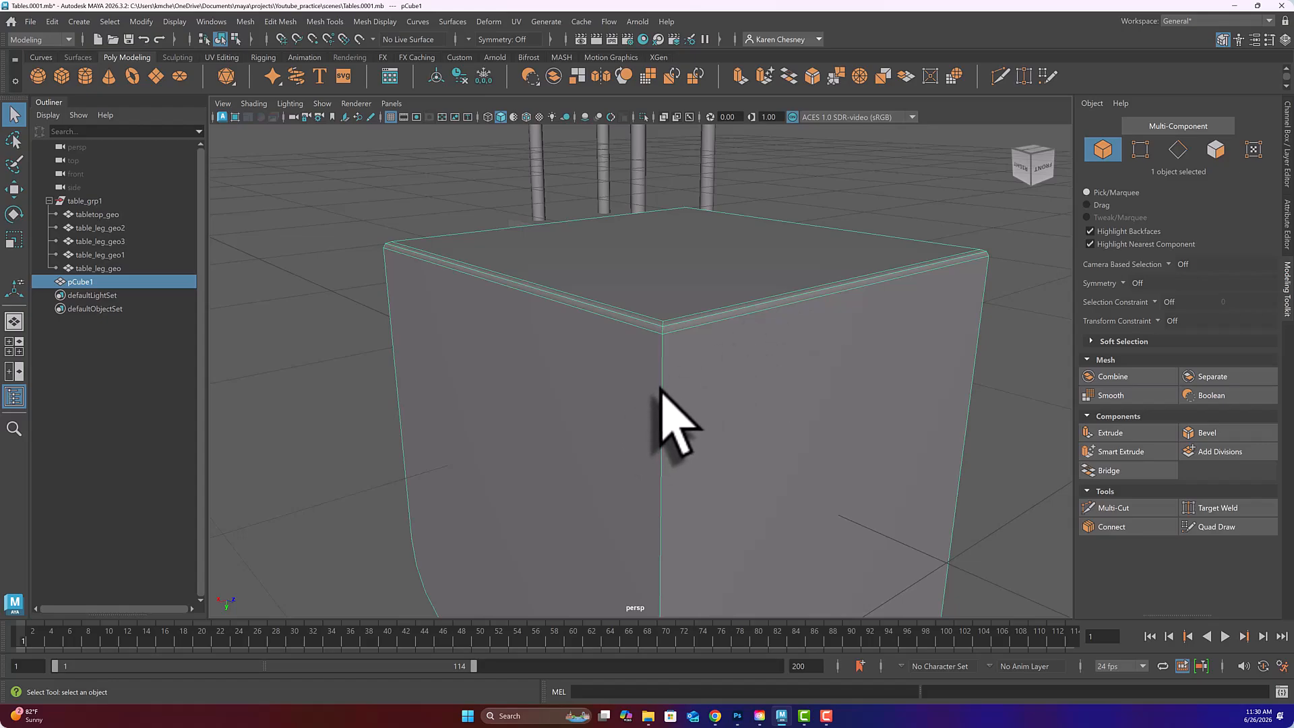
scroll(685, 291, down, 5)
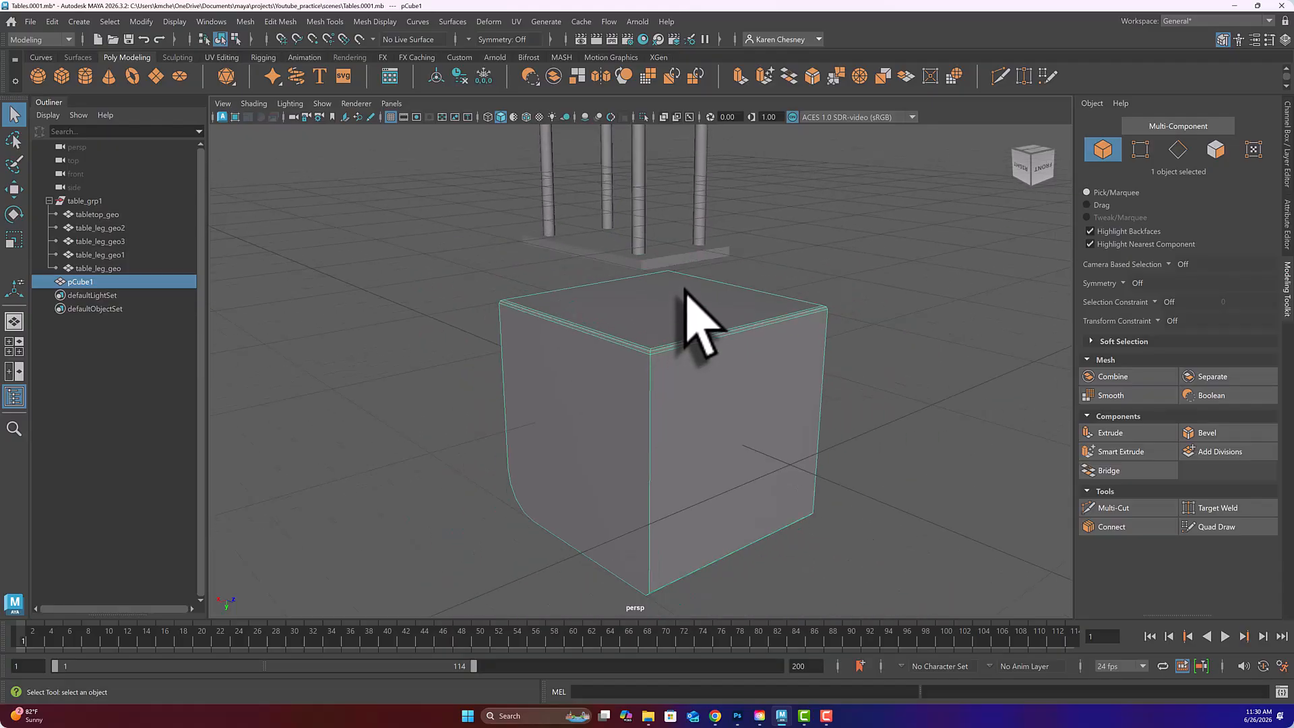
key(Delete)
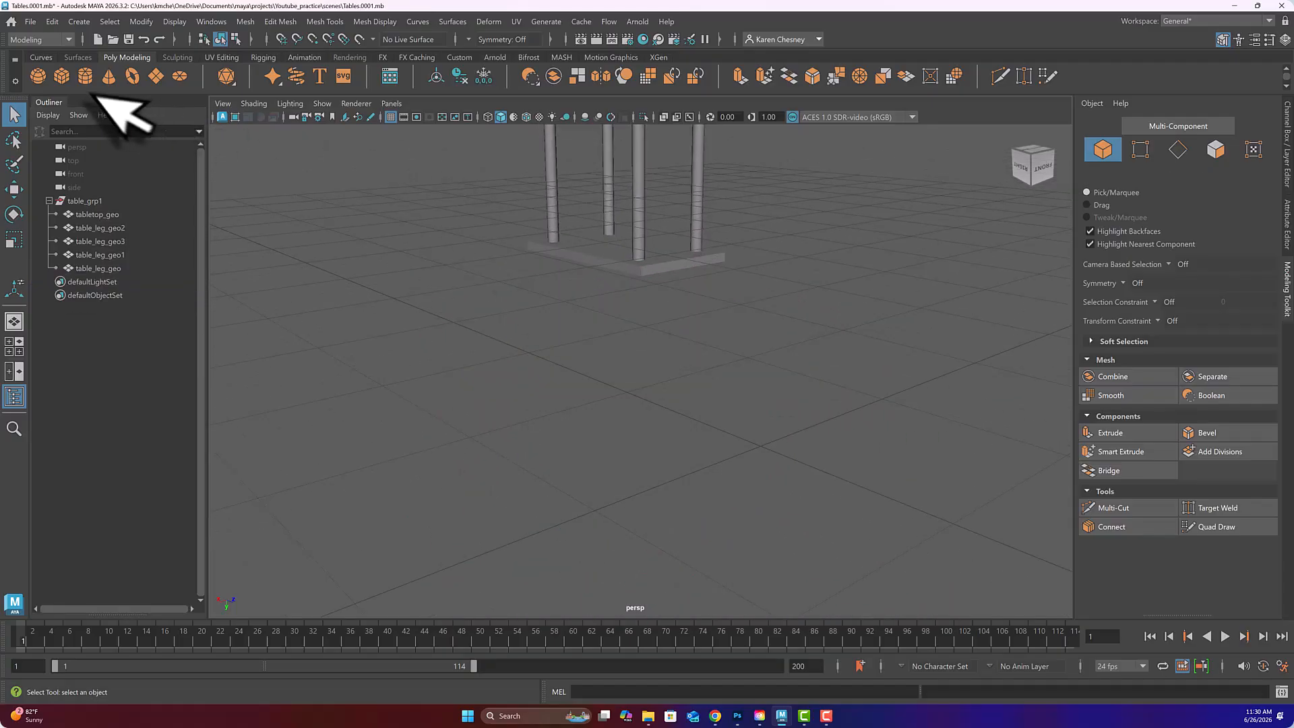
Create a new polygon cube, display its creation attributes, and rename it bevelb_ox
click(61, 76)
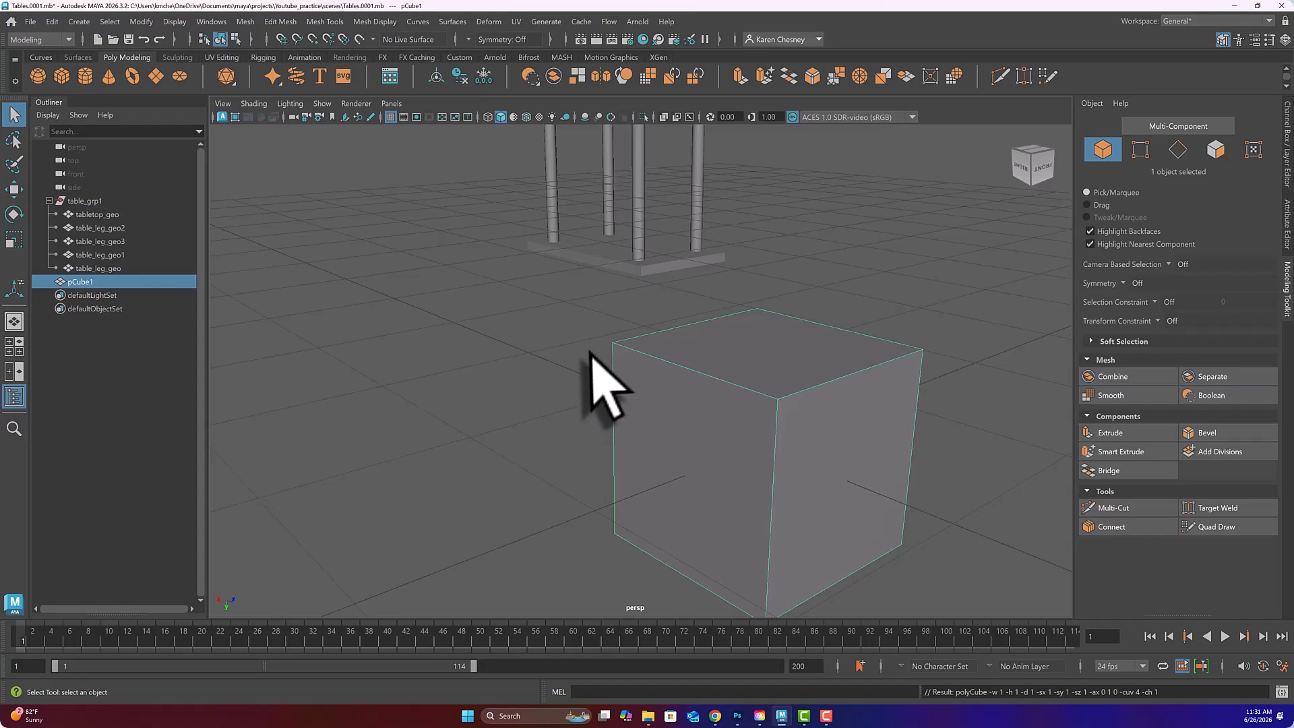
click(1287, 229)
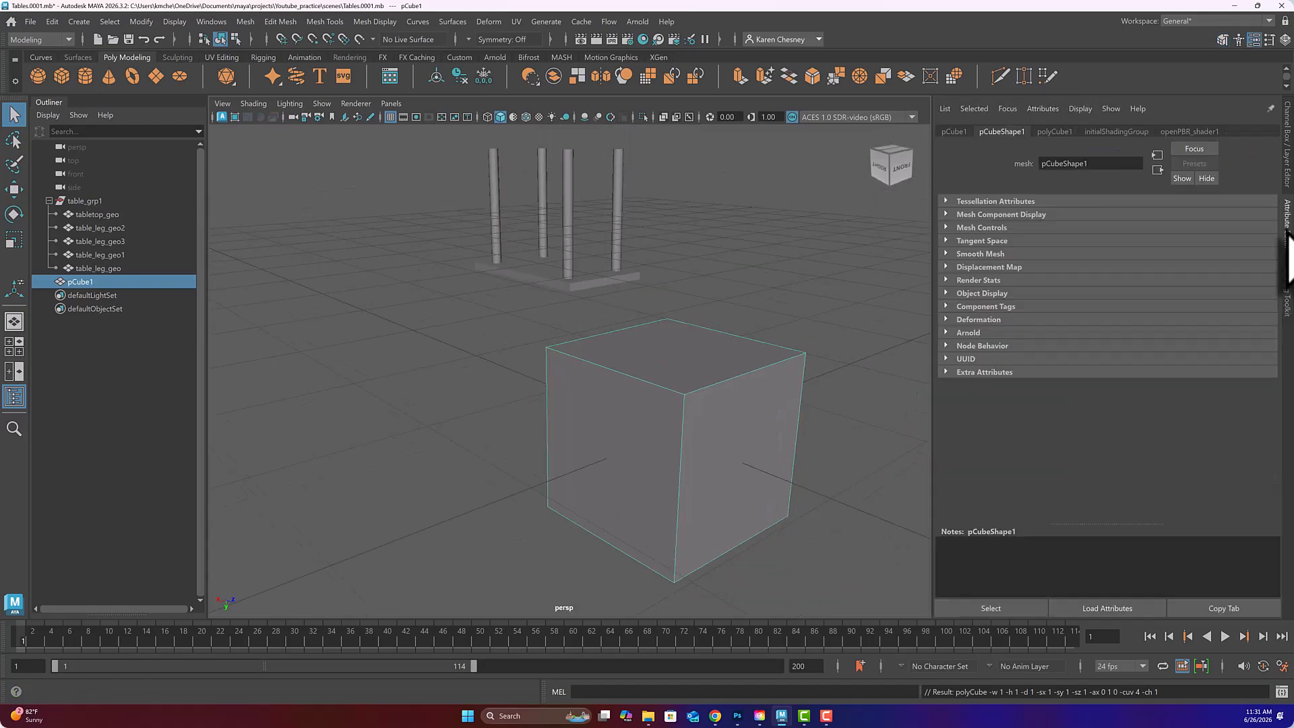
click(1056, 132)
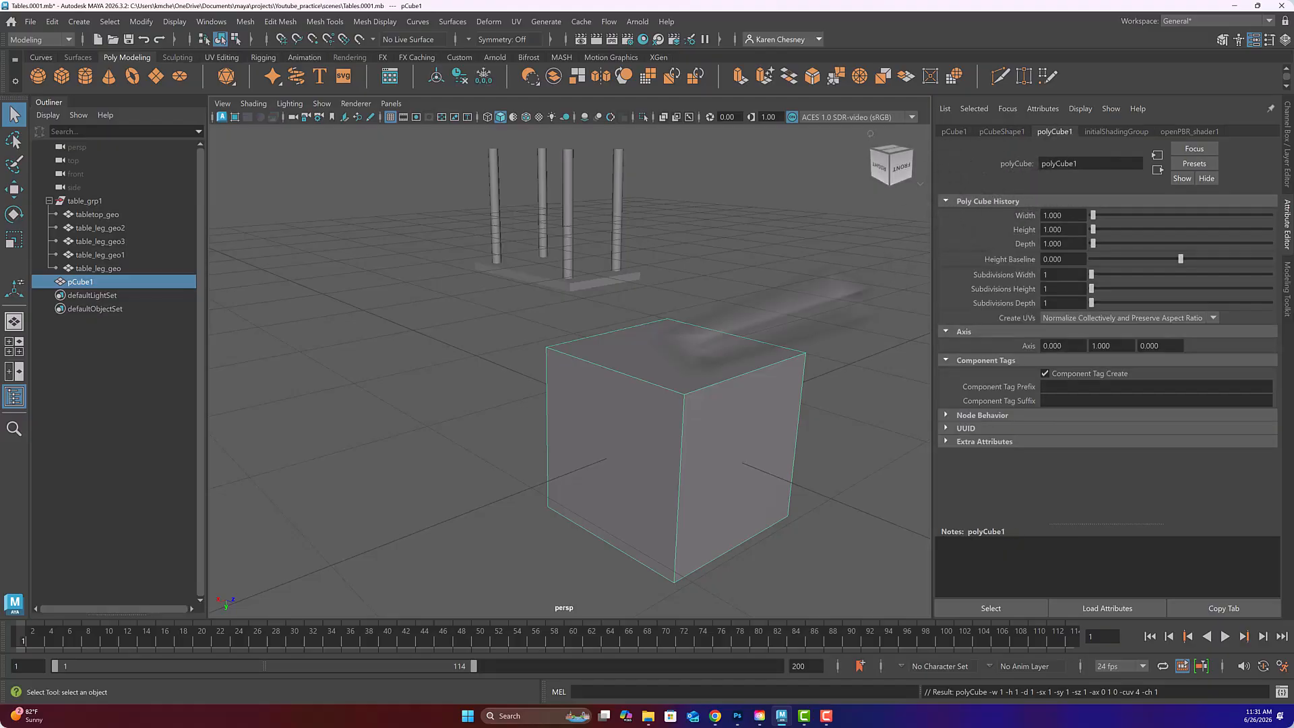
double_click(78, 281)
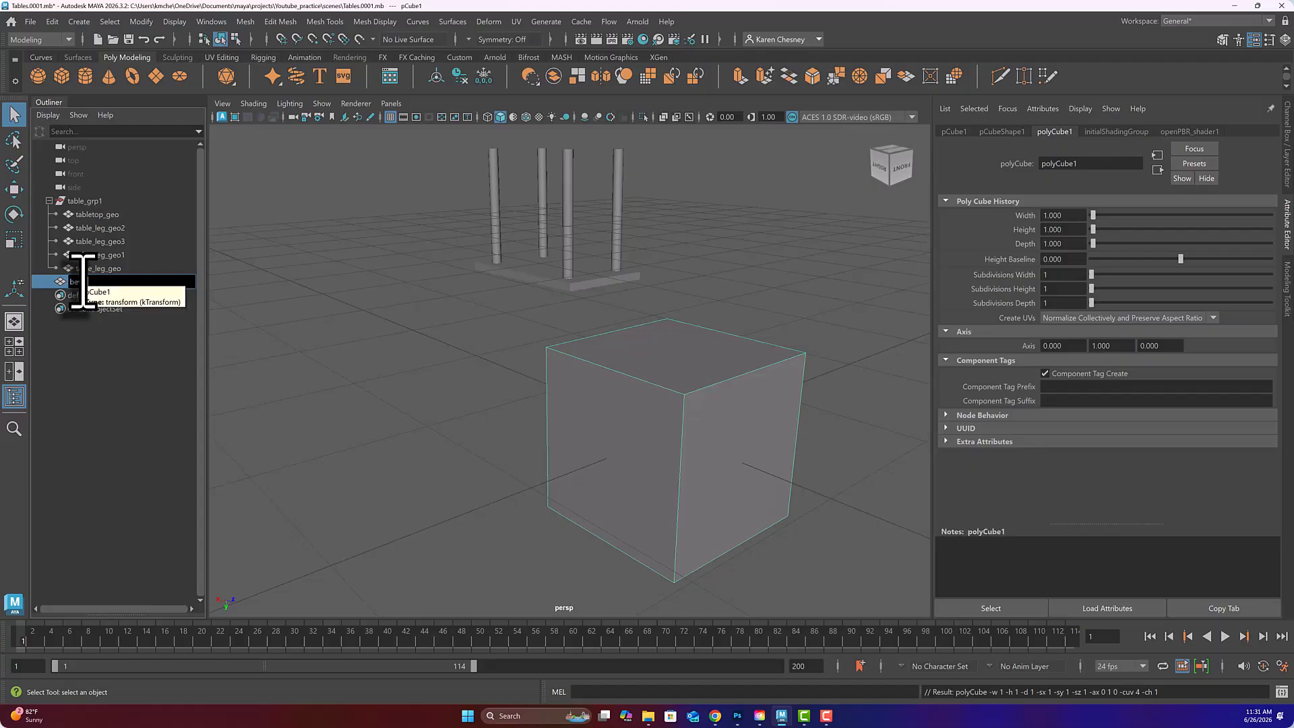
key(Return)
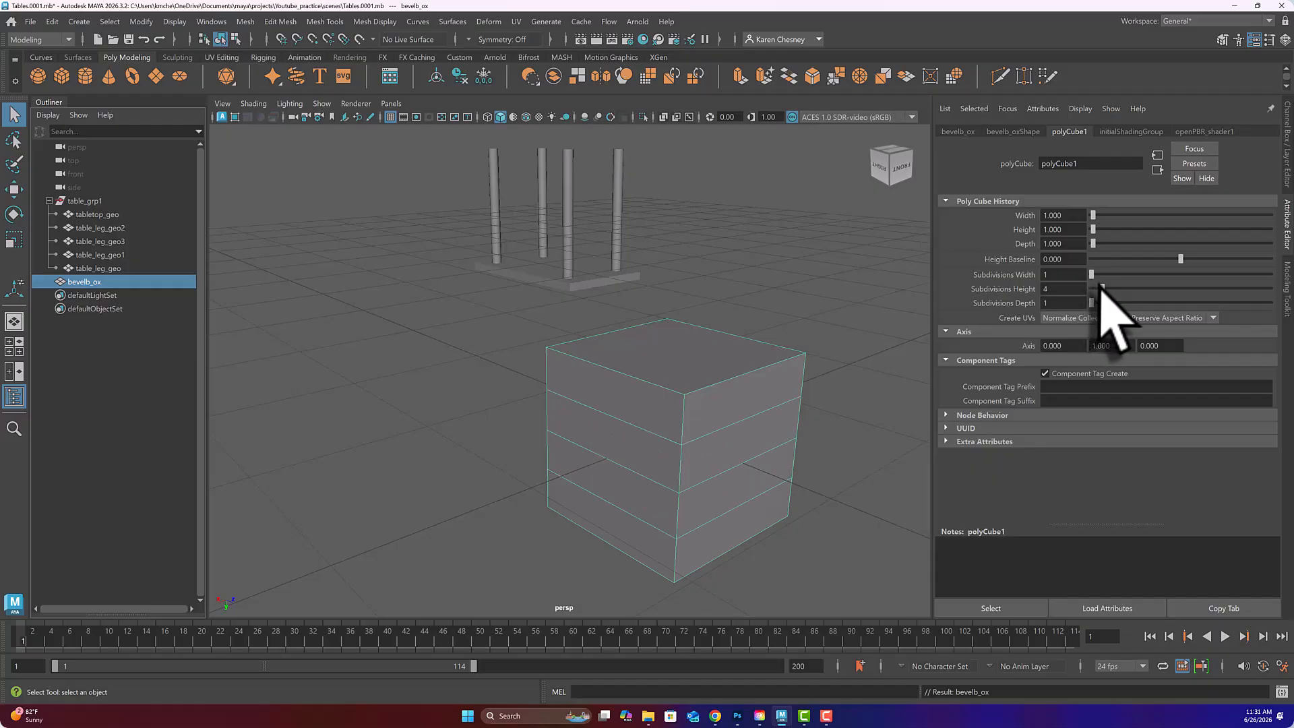
Try different height subdivisions on the new cube, up to 7, and settle on 2
drag(1101, 287, 1104, 287)
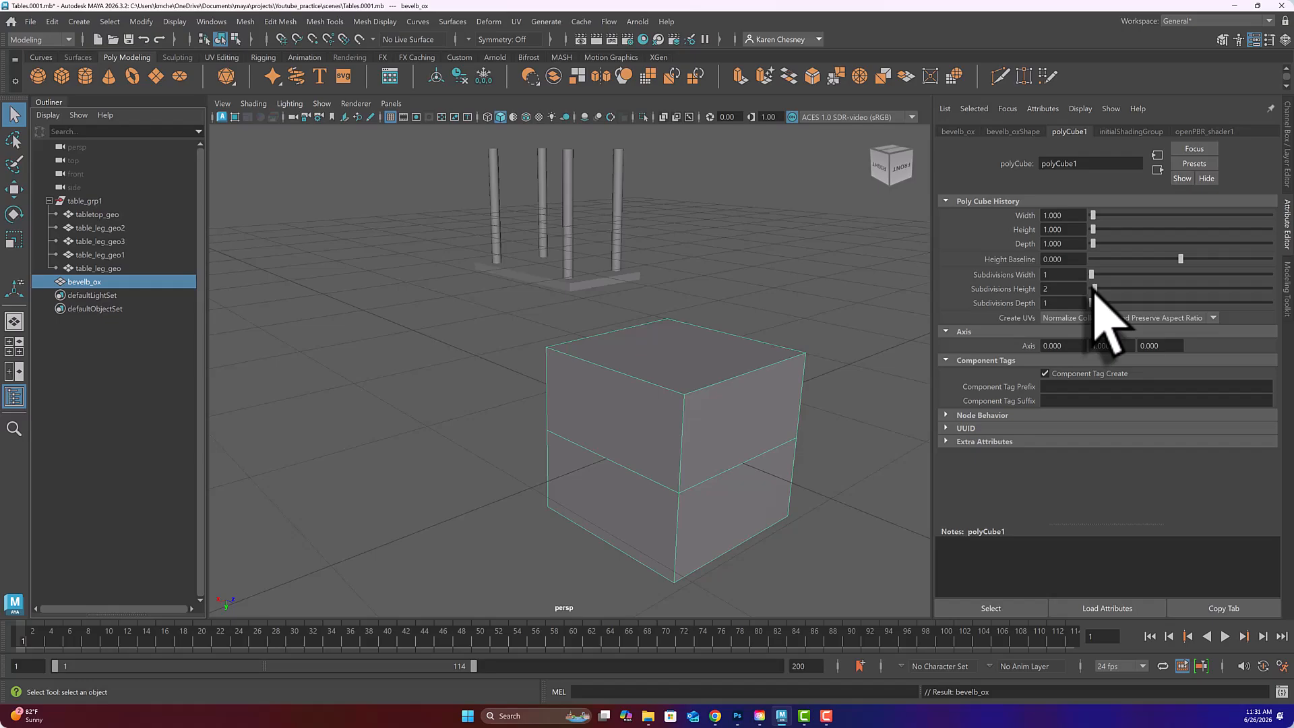
mouse_move(1103, 287)
mouse_down()
mouse_move(1119, 288)
mouse_move(1104, 289)
mouse_up()
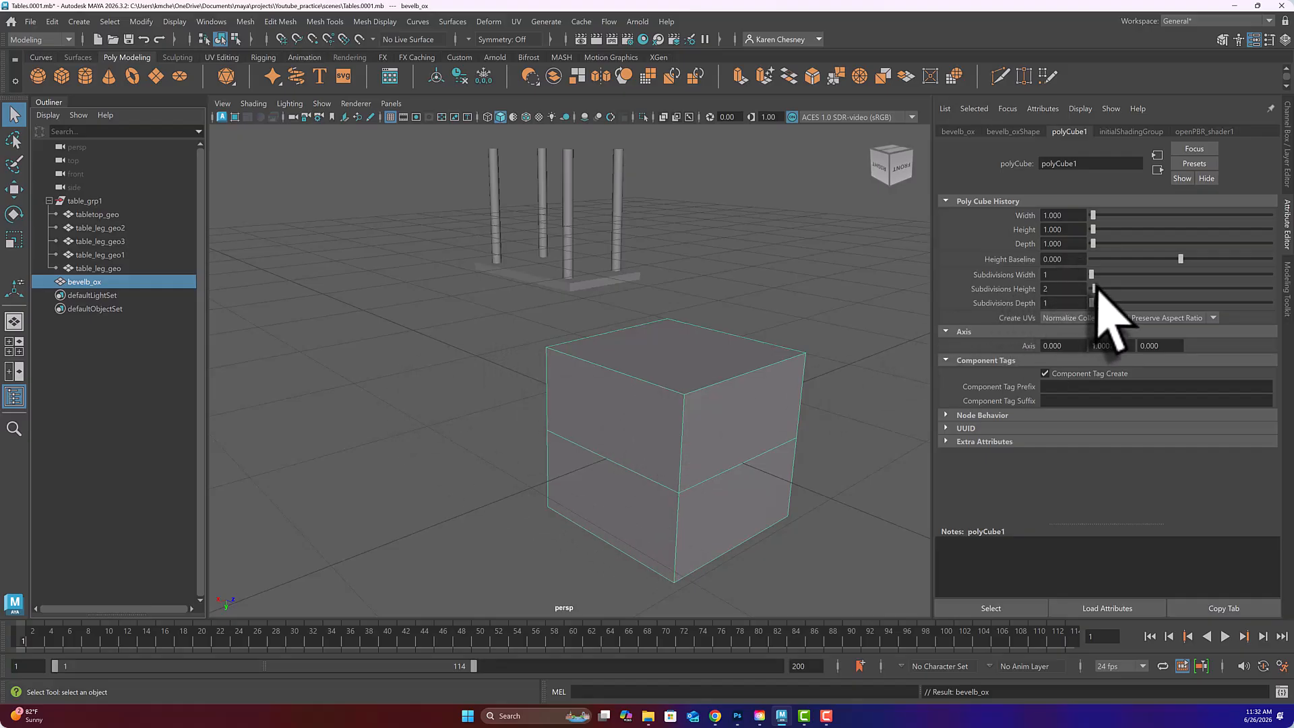
drag(1094, 288, 1114, 288)
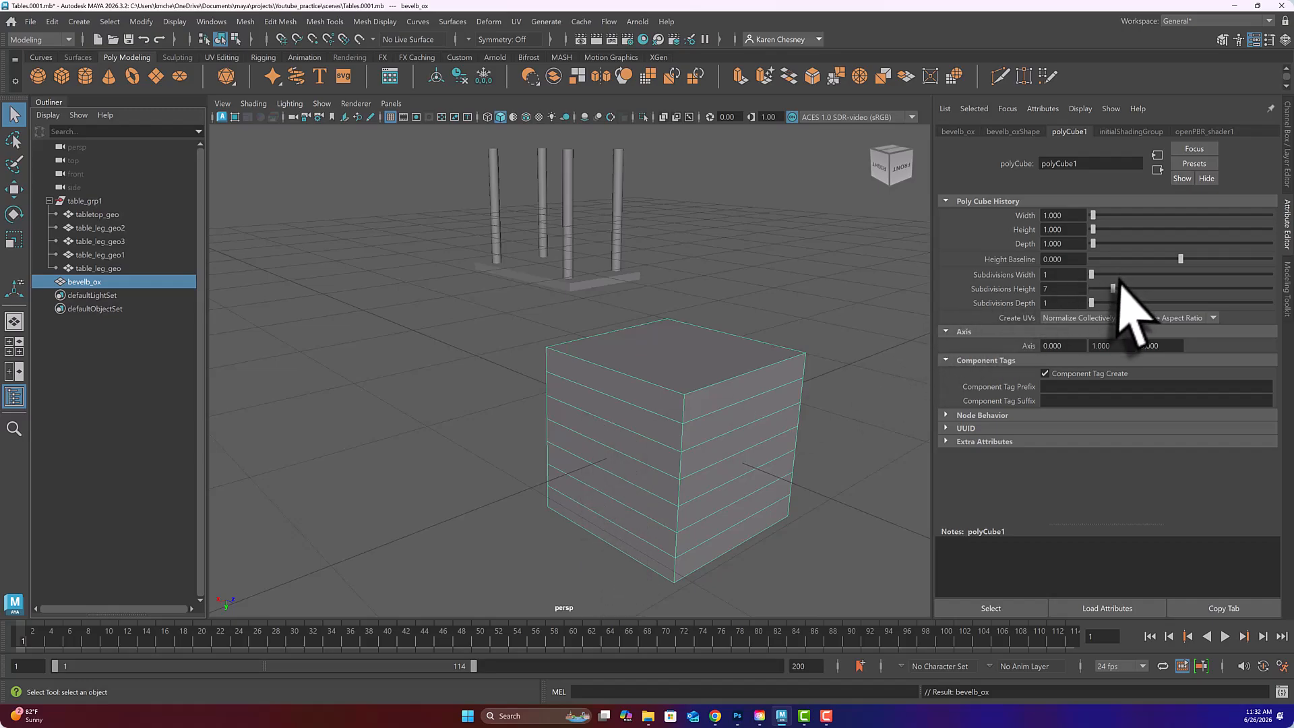
drag(1113, 284, 1104, 287)
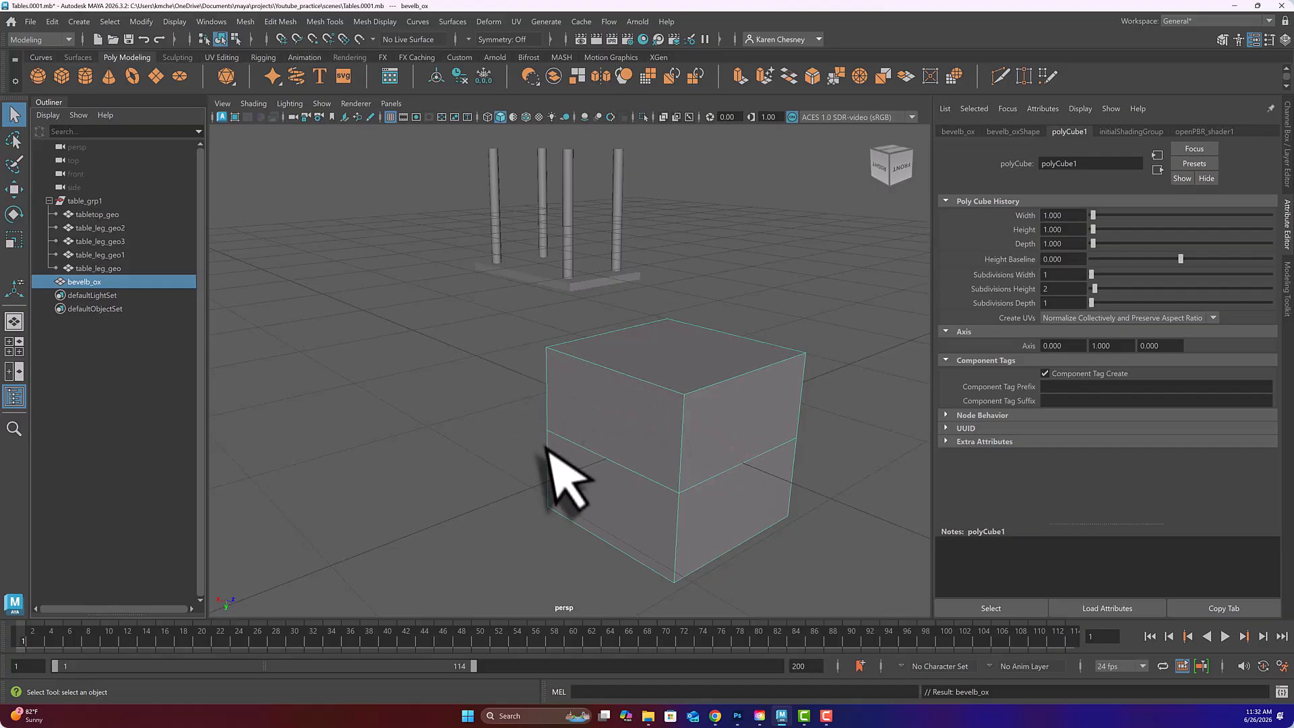
Select the cube's middle edge loop in edge mode and move it along Y to about -0.45, close to the end face
mouse_move(722, 469)
alt+mouse_down()
mouse_move(586, 468)
mouse_move(801, 462)
mouse_move(757, 496)
mouse_move(555, 480)
mouse_move(652, 492)
mouse_move(738, 464)
alt+mouse_up()
alt+drag(728, 471, 731, 458)
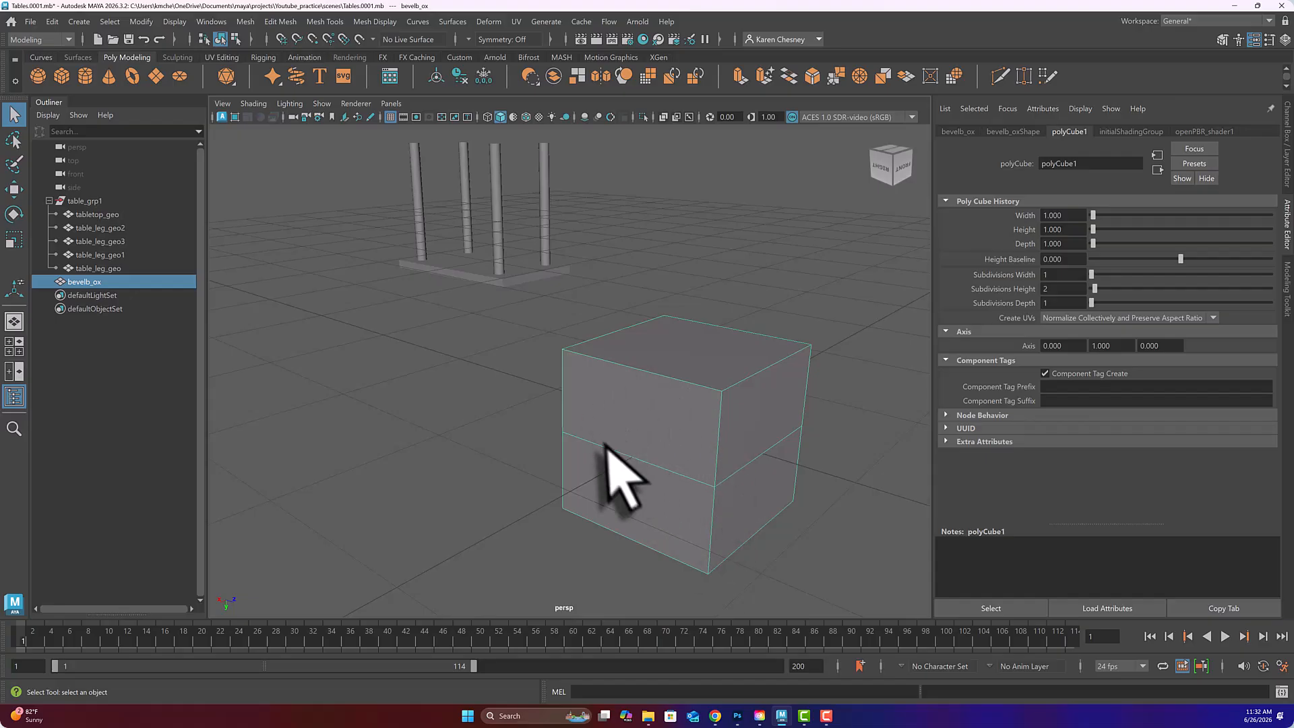
click(1287, 283)
click(1179, 149)
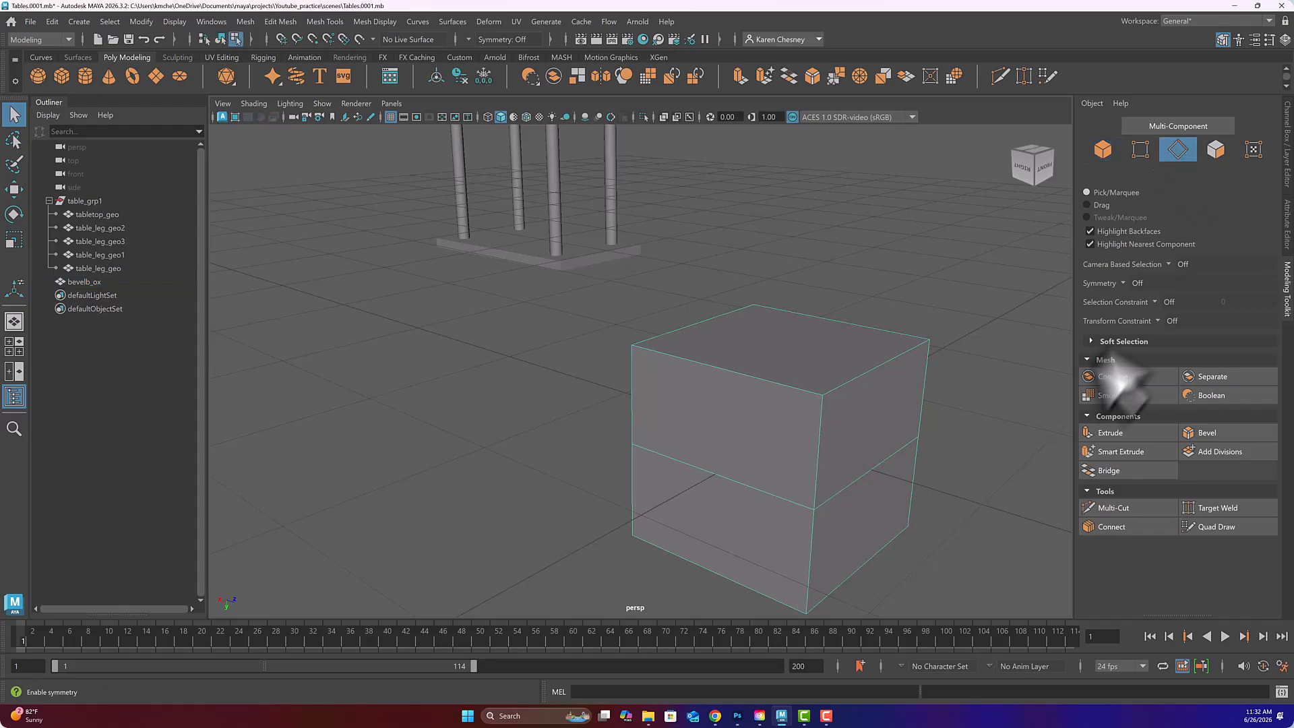
double_click(779, 492)
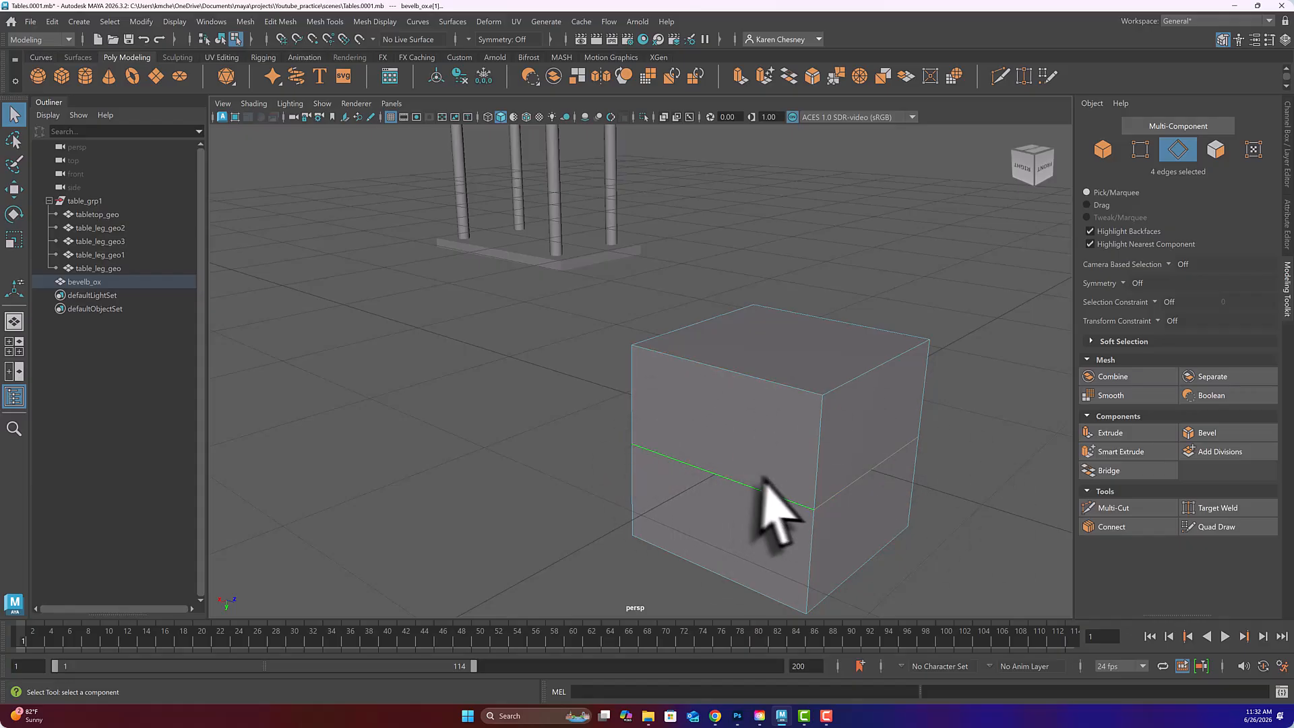
alt+drag(765, 484, 820, 469)
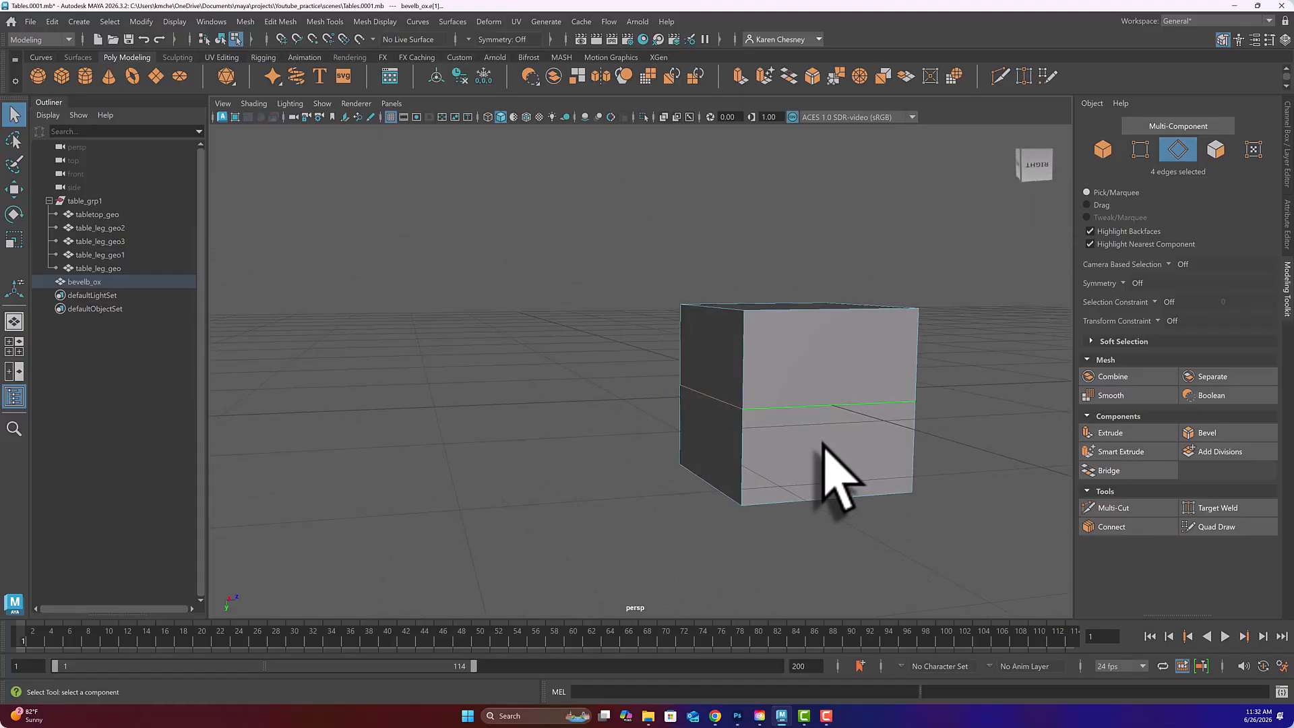
key(w)
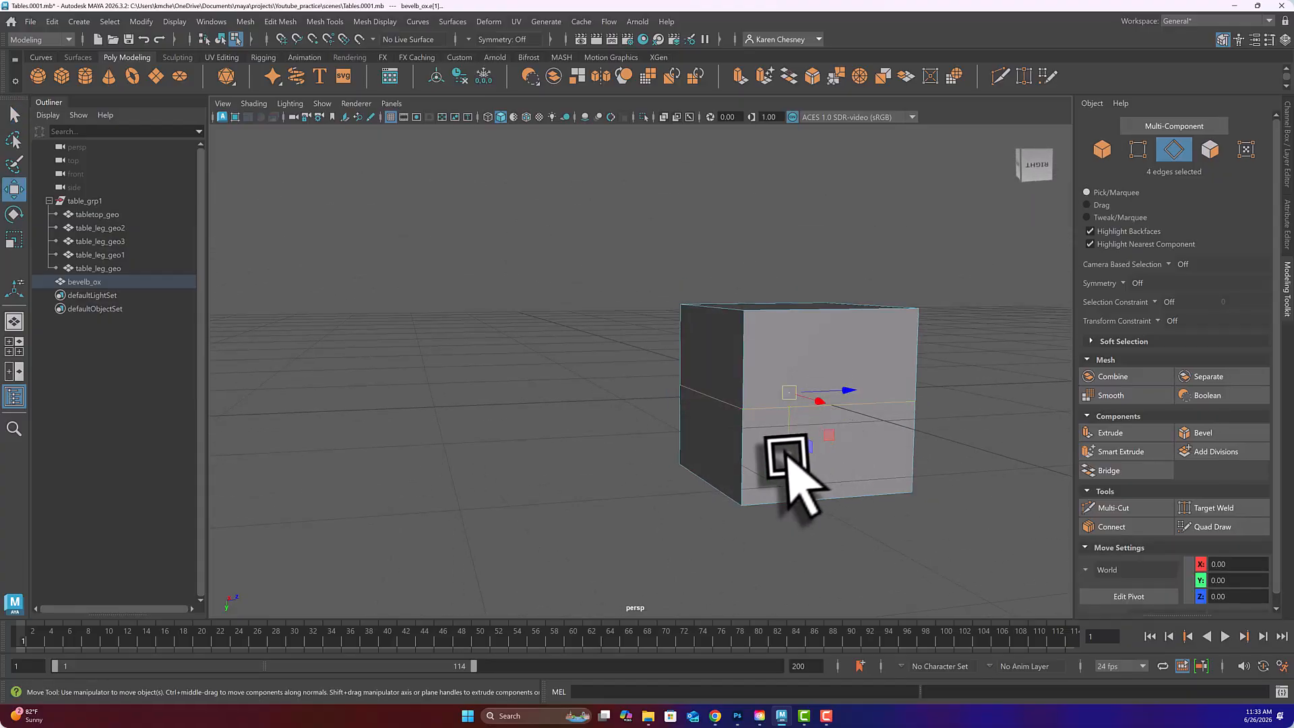
drag(781, 419, 828, 410)
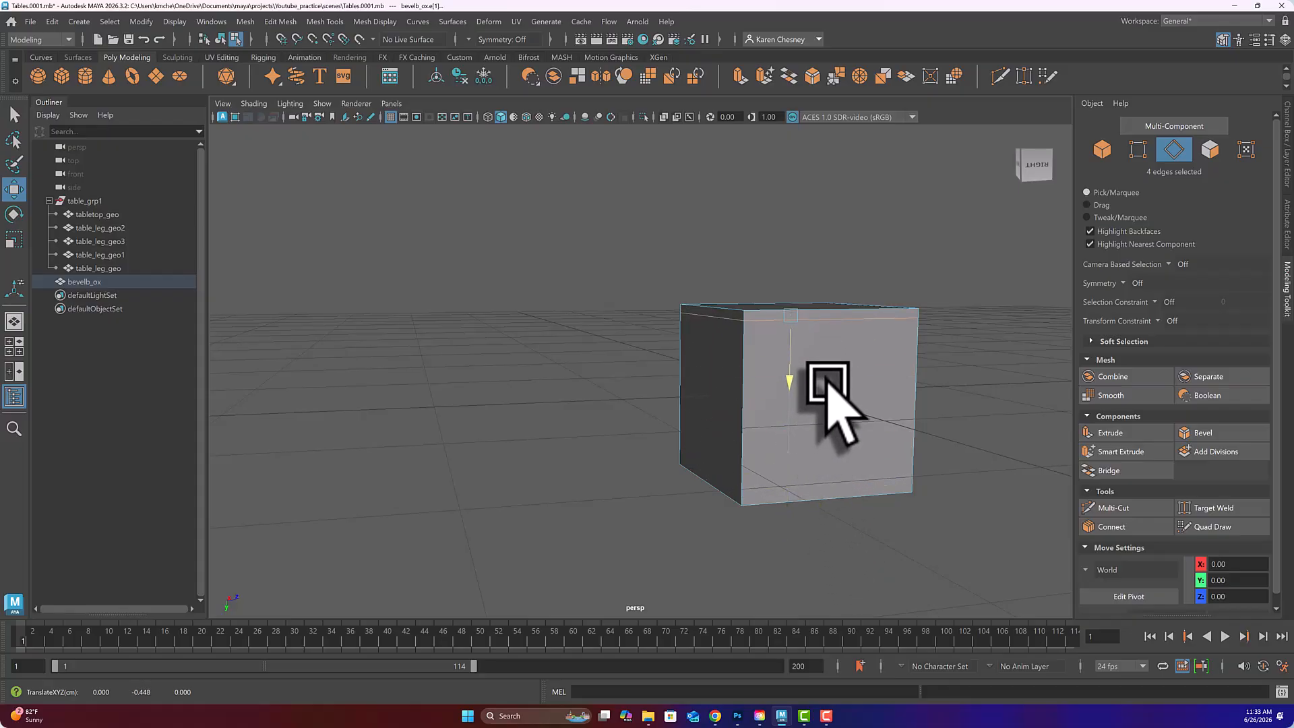
drag(827, 380, 836, 412)
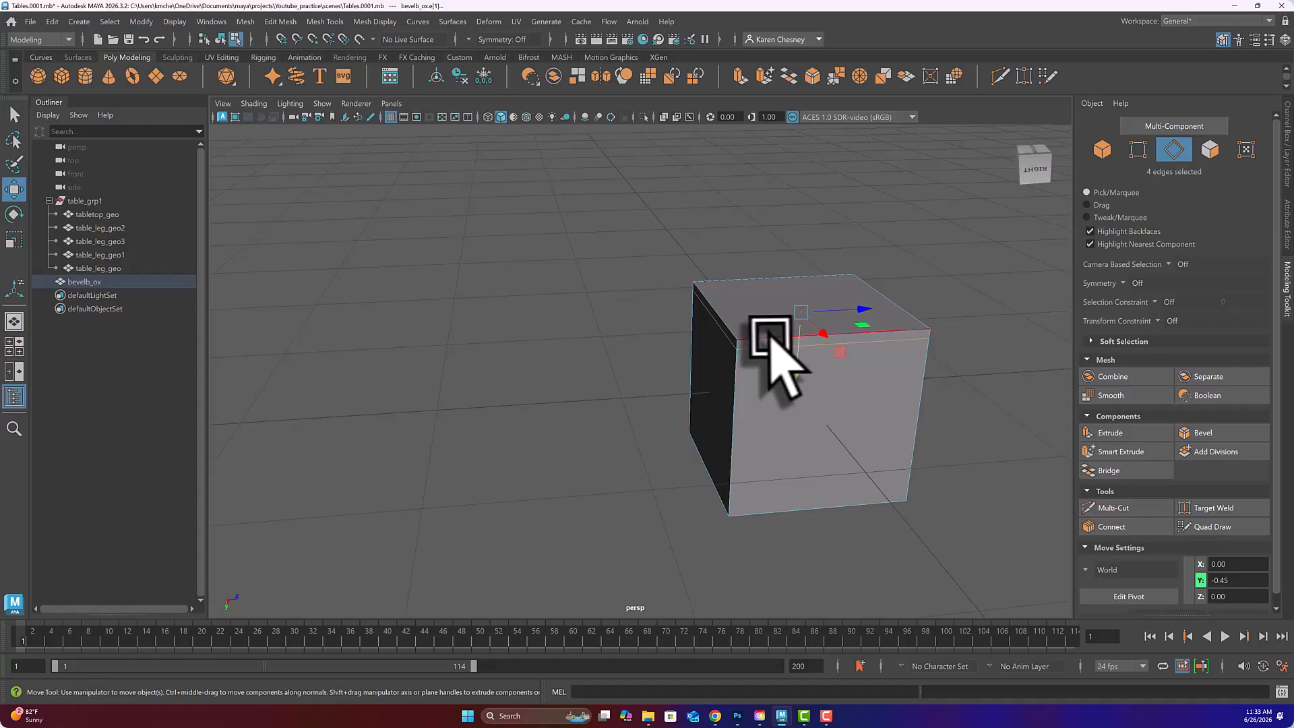
Bevel the four edges around the end face beside the moved edge loop and select the cube in object mode
mouse_move(771, 339)
mouse_down()
mouse_move(745, 462)
mouse_move(772, 358)
mouse_up()
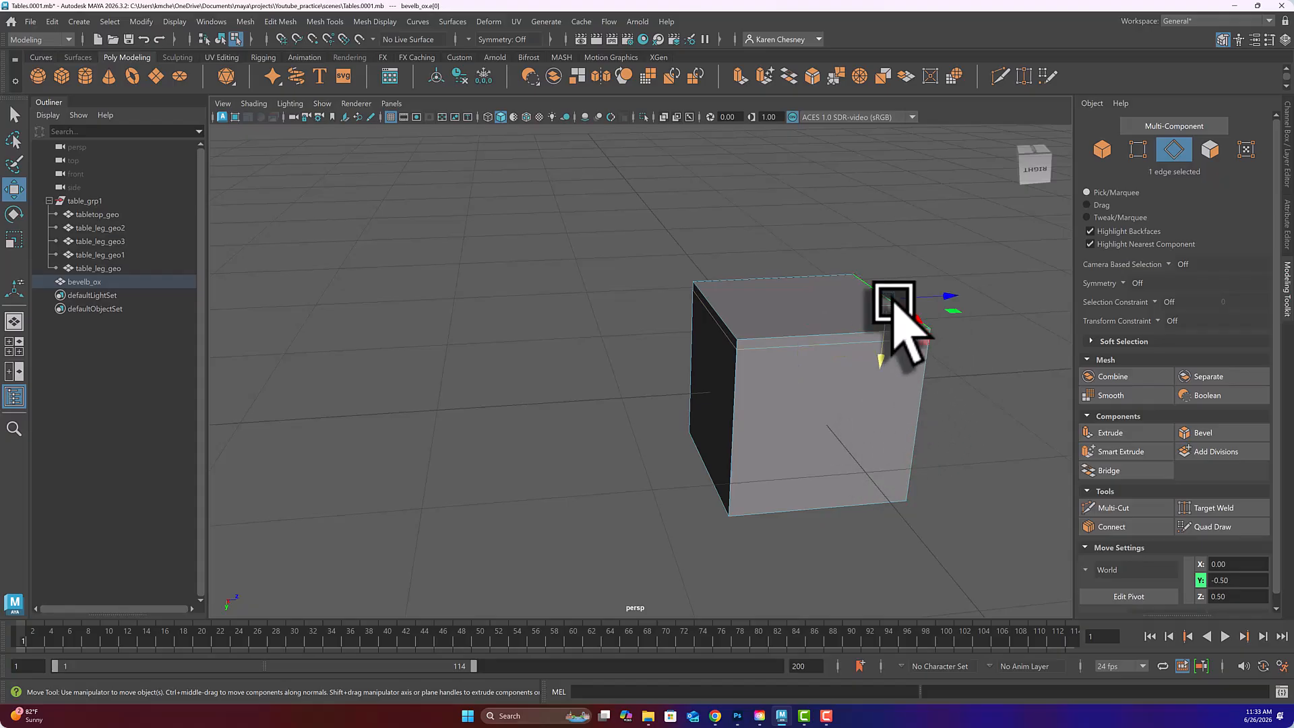
shift+click(781, 275)
shift+click(728, 328)
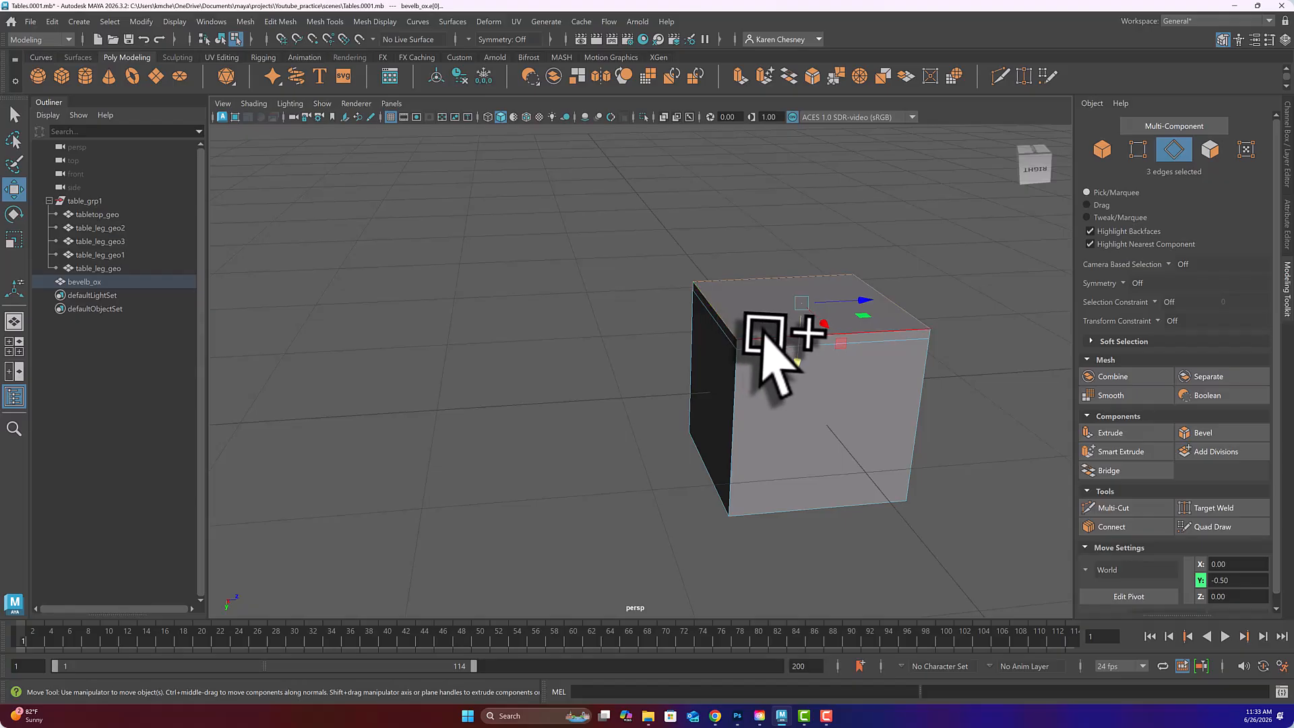
shift+click(762, 339)
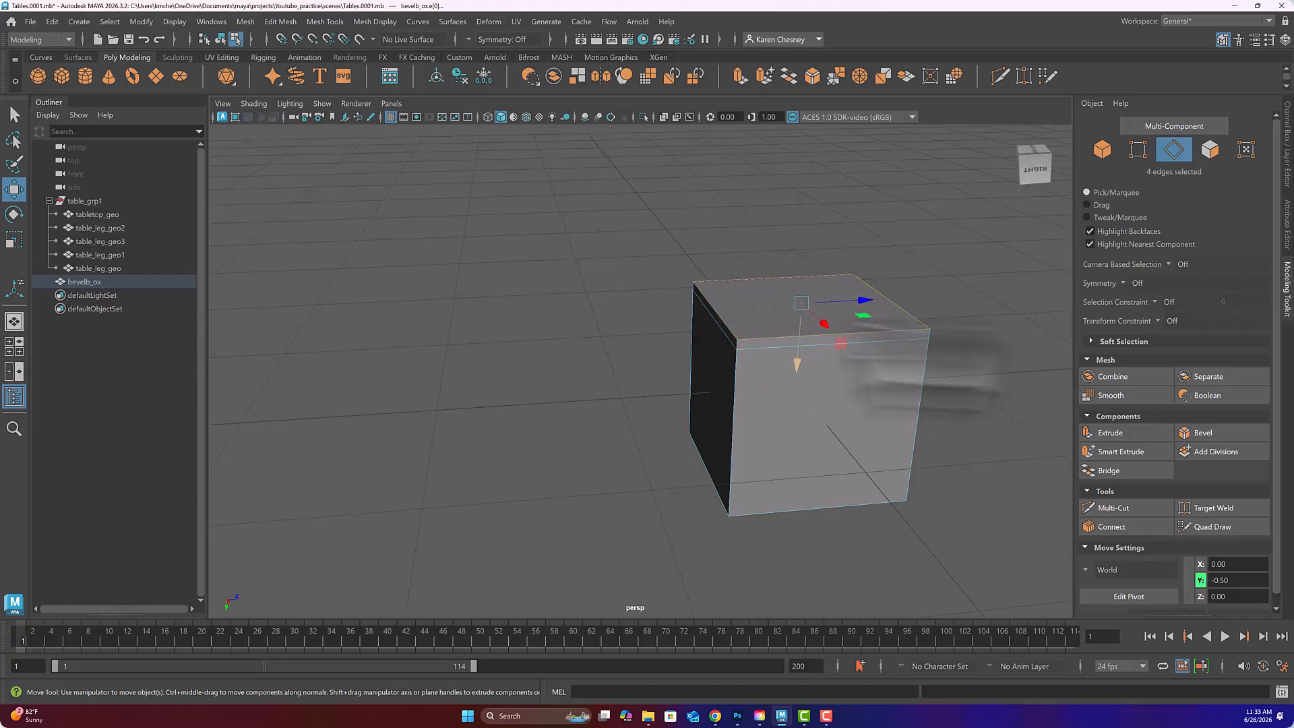
click(1207, 435)
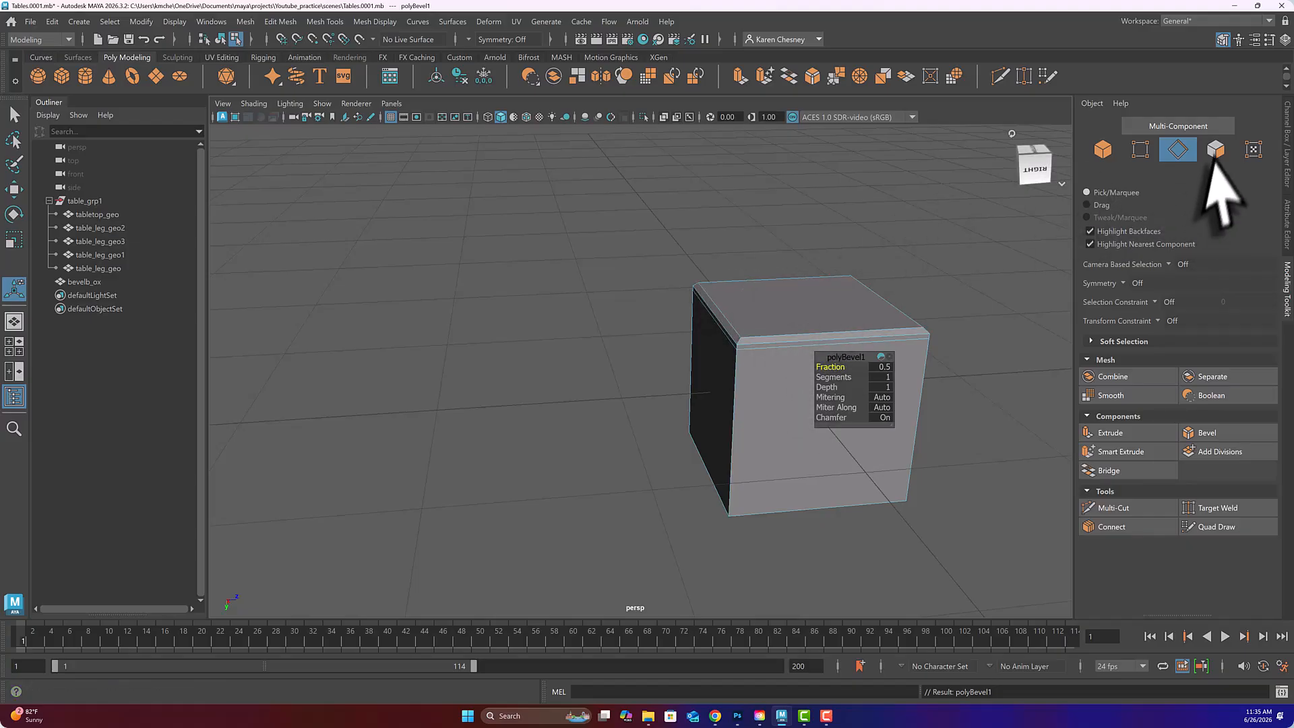
click(1103, 149)
click(812, 368)
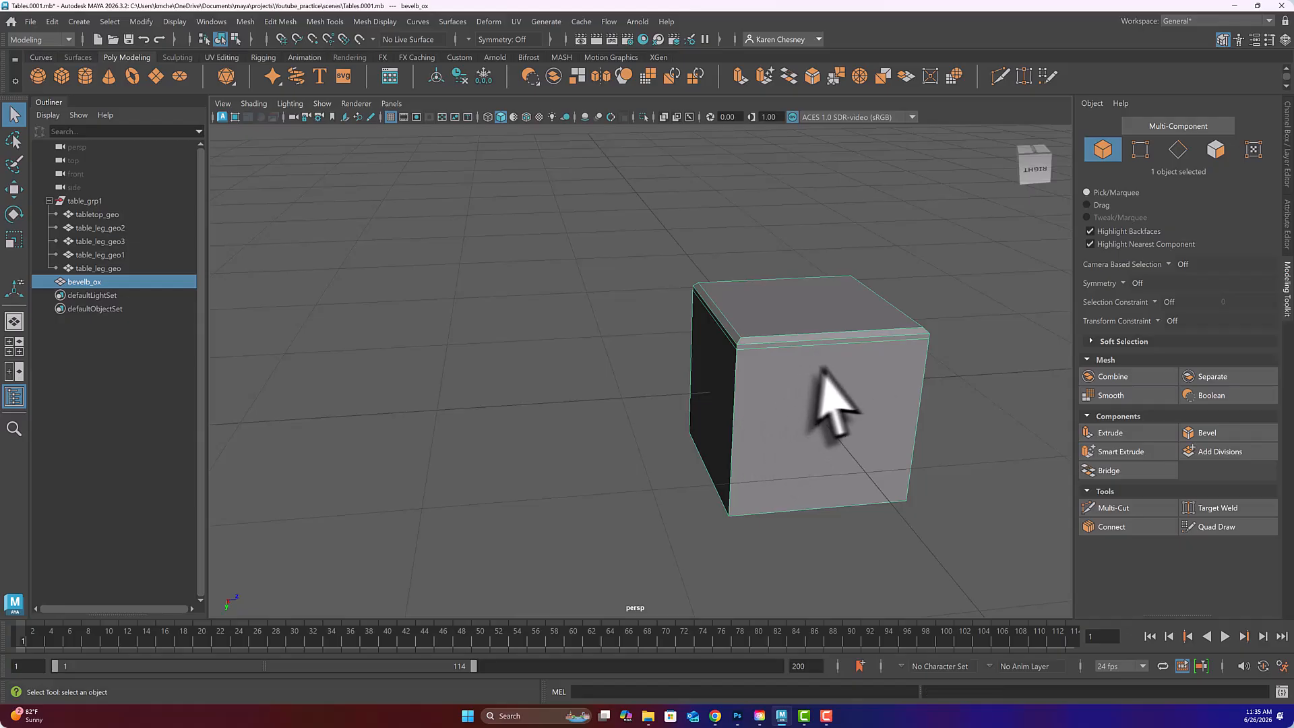
Move the beveled box bevelb_ox along Z to about -2.25
key(w)
drag(855, 383, 458, 409)
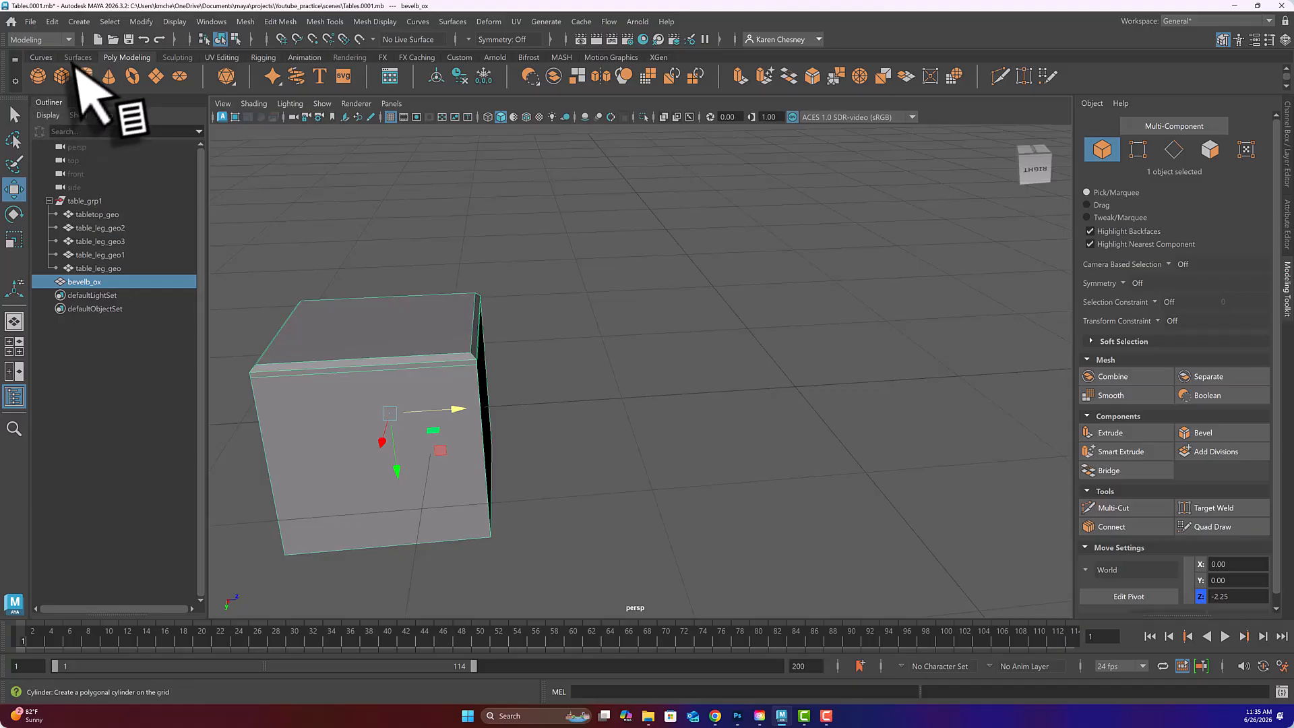
Create a new polygon cube, select all 12 of its edges in edge mode, and check the selection in wireframe display
click(62, 76)
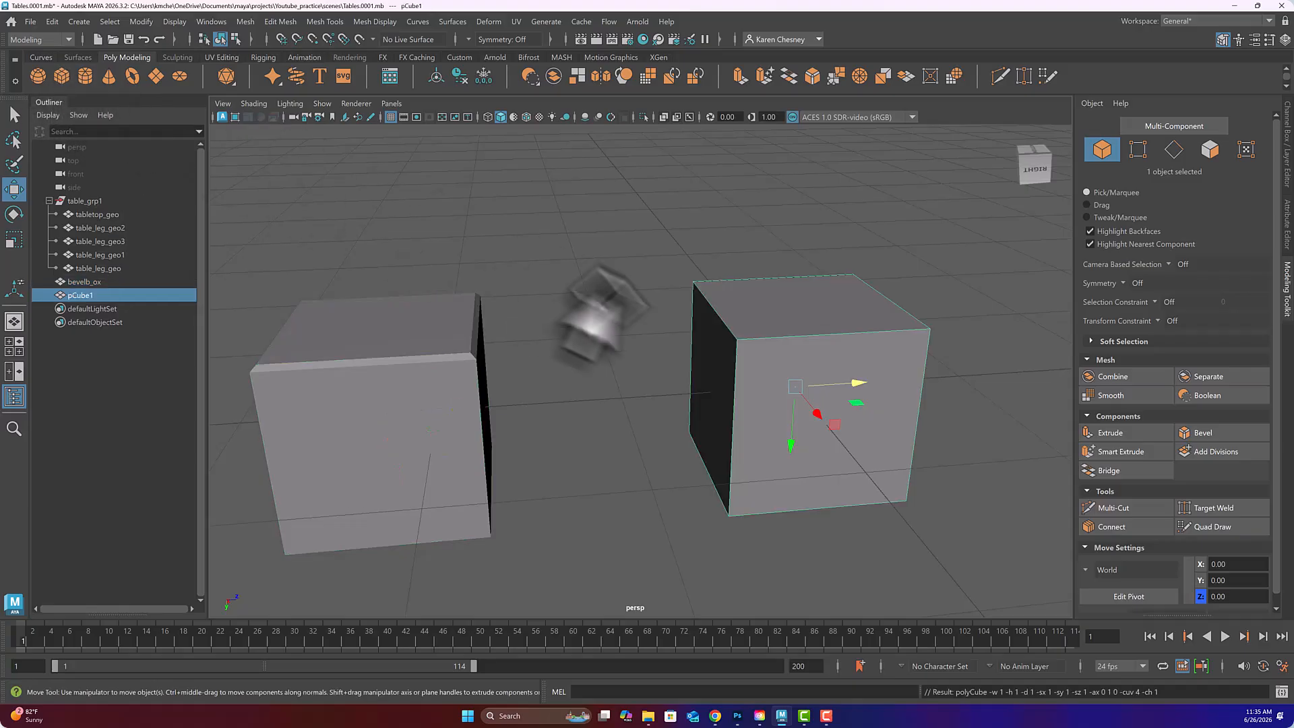
right_click(764, 315)
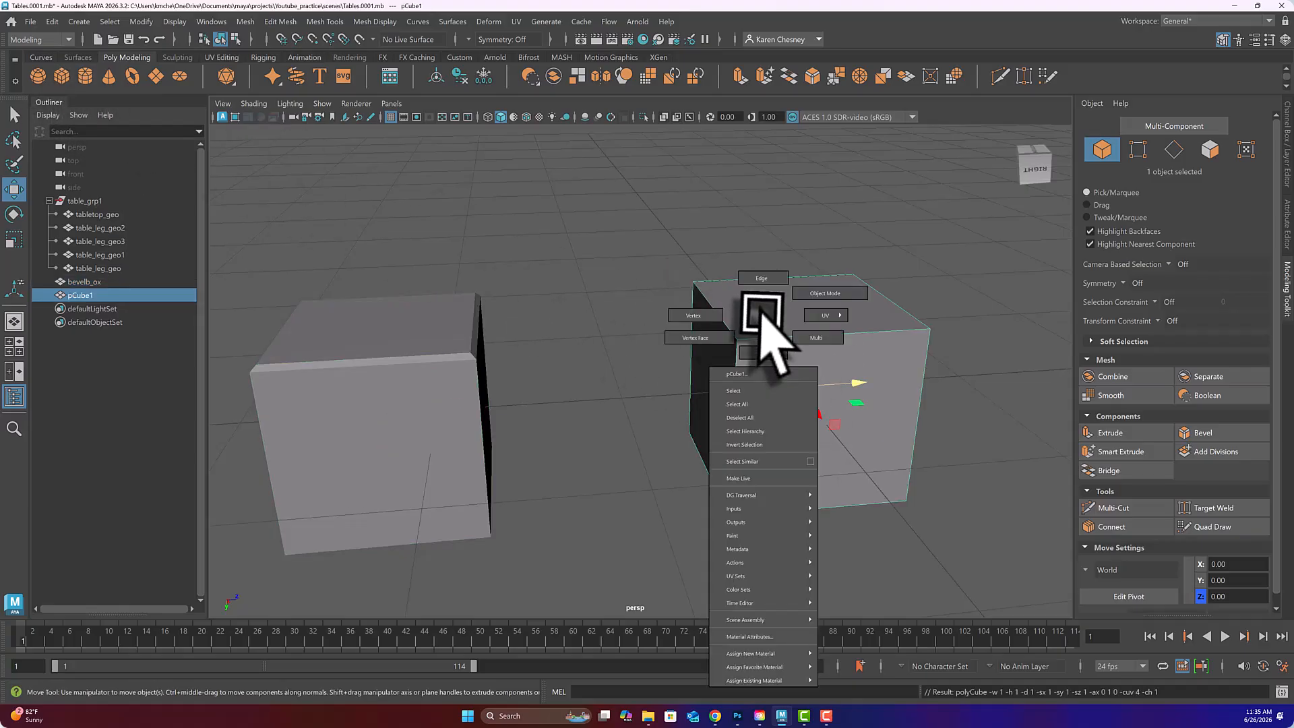
click(762, 277)
drag(623, 200, 985, 577)
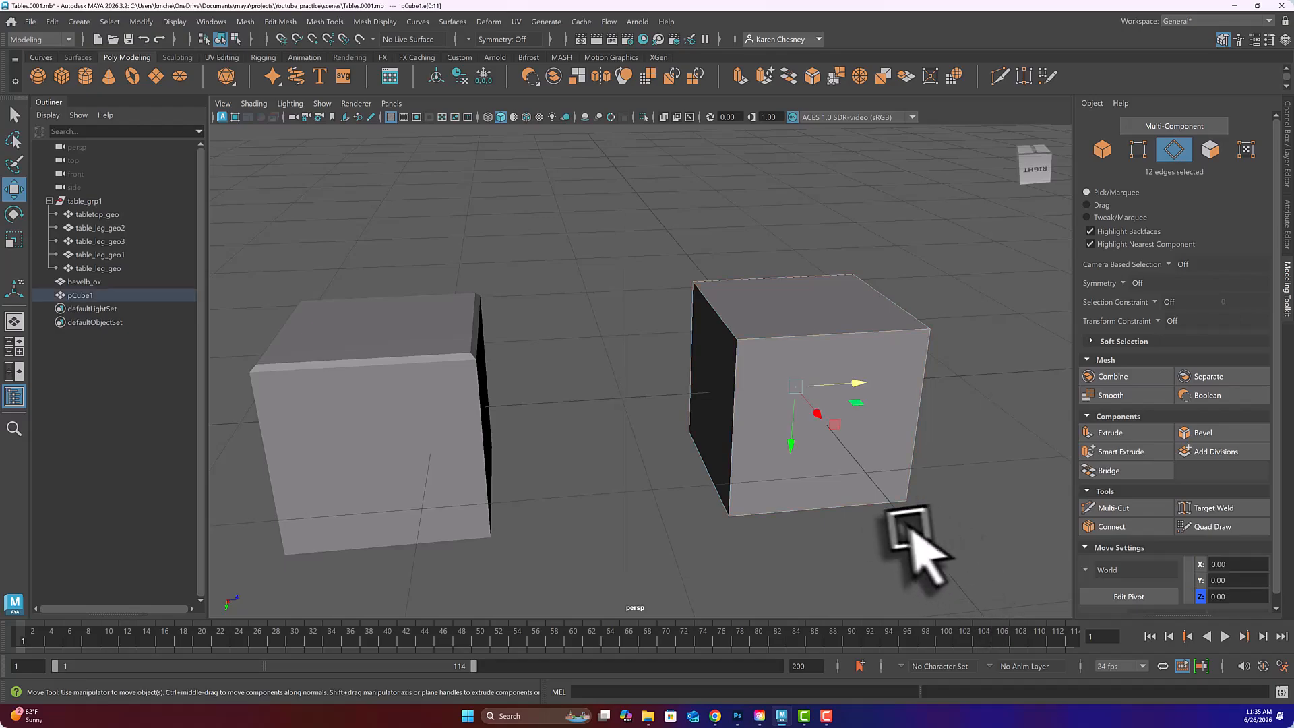
key(4)
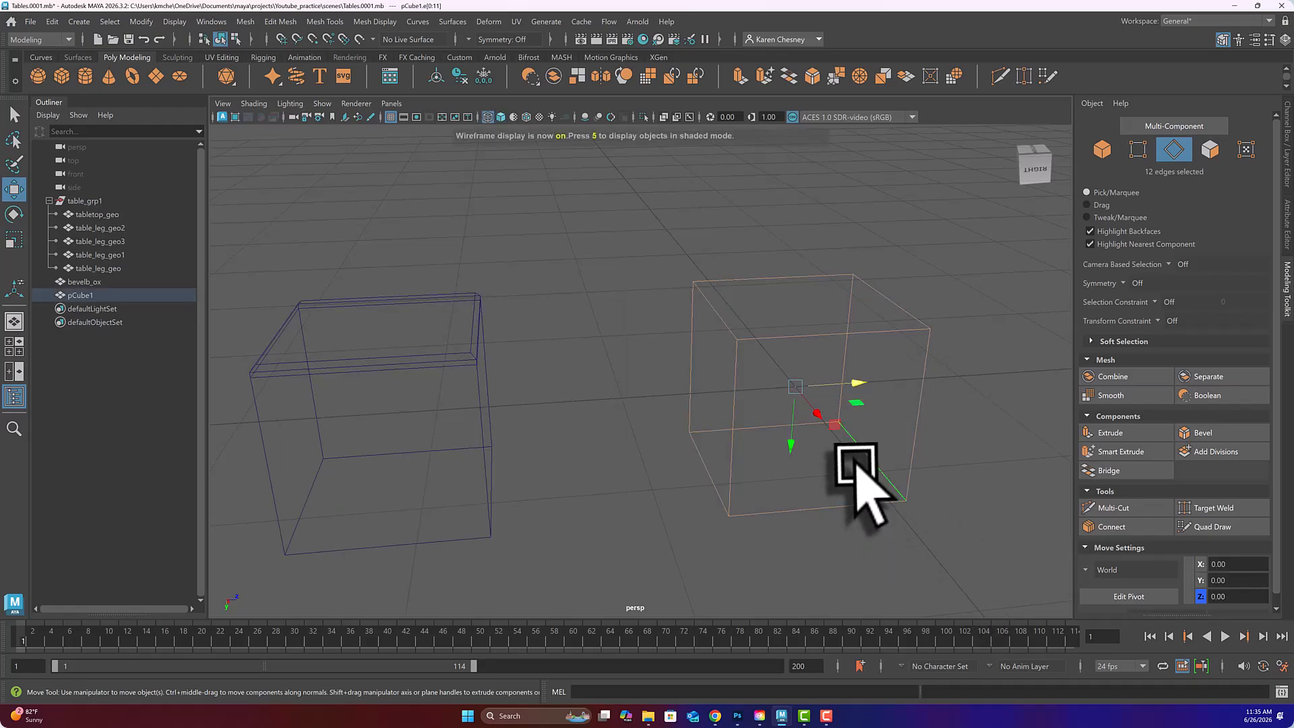
key(5)
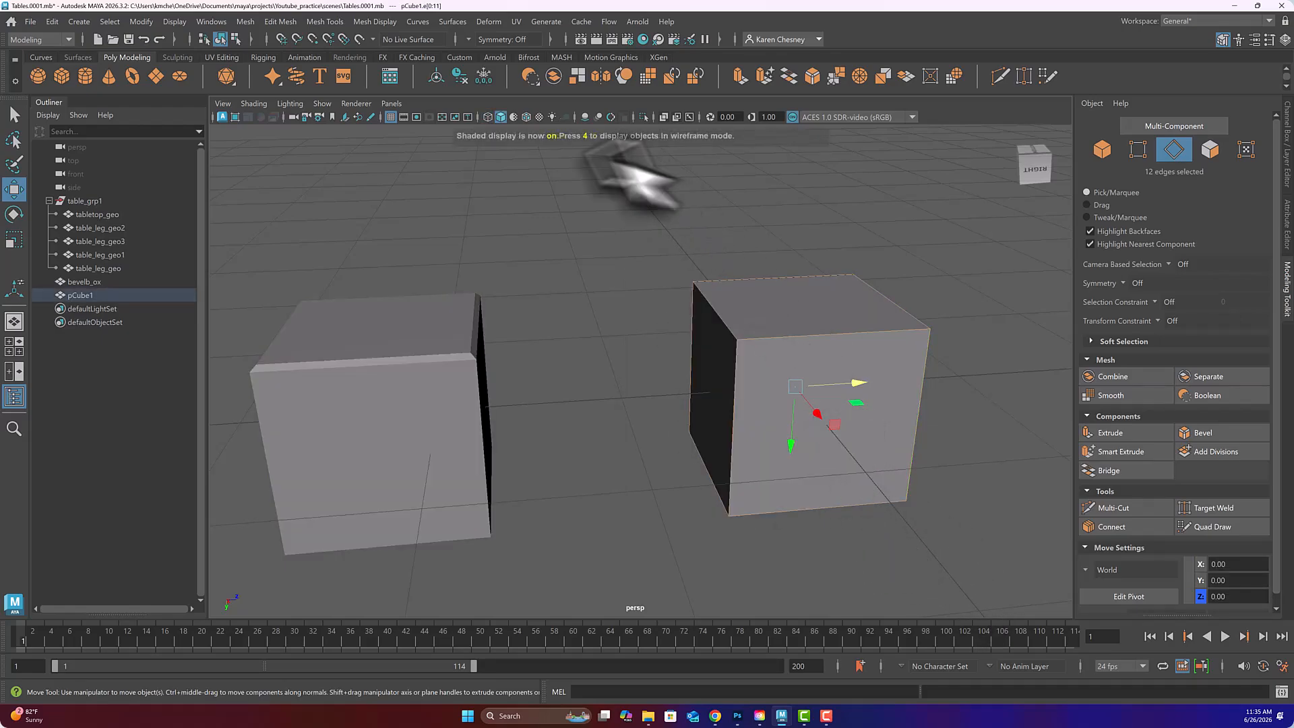
Bevel all edges of the new cube with a fraction of 0.5 and 1 segment
click(1207, 435)
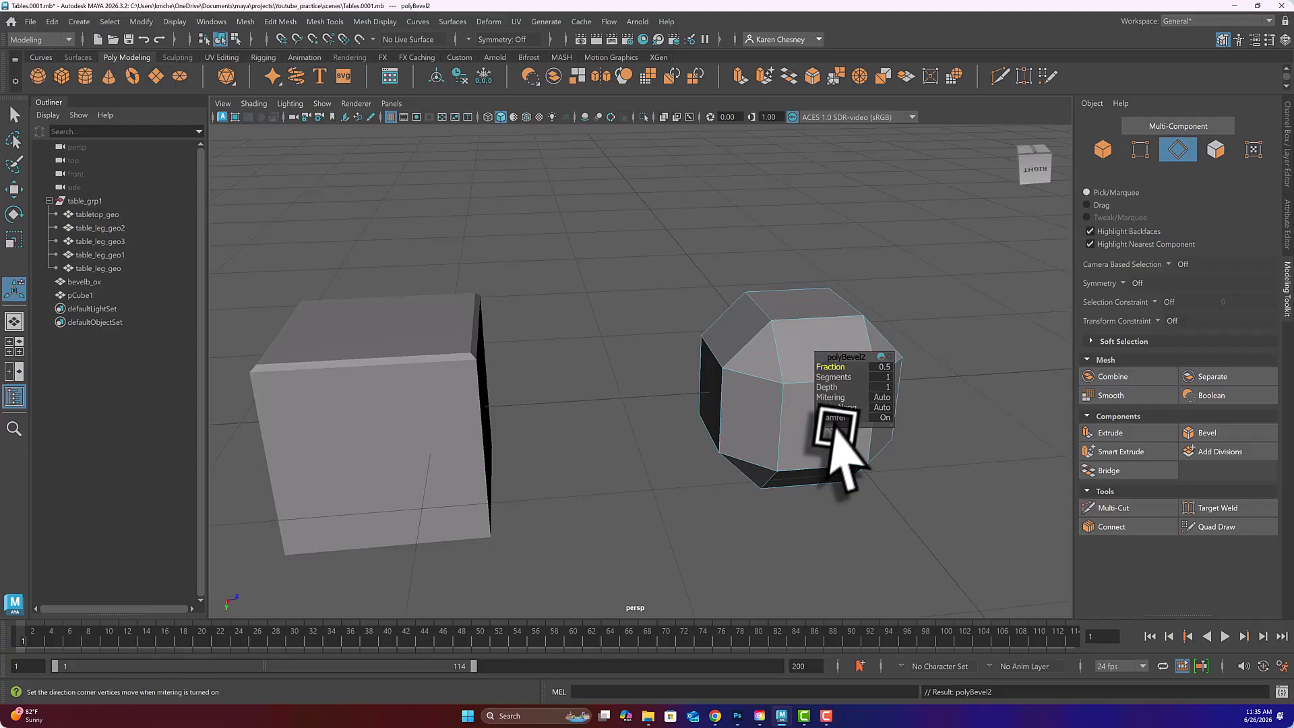
mouse_move(981, 449)
alt+mouse_down()
mouse_move(904, 439)
mouse_move(795, 472)
mouse_move(985, 453)
mouse_move(1002, 473)
mouse_move(991, 456)
alt+mouse_up()
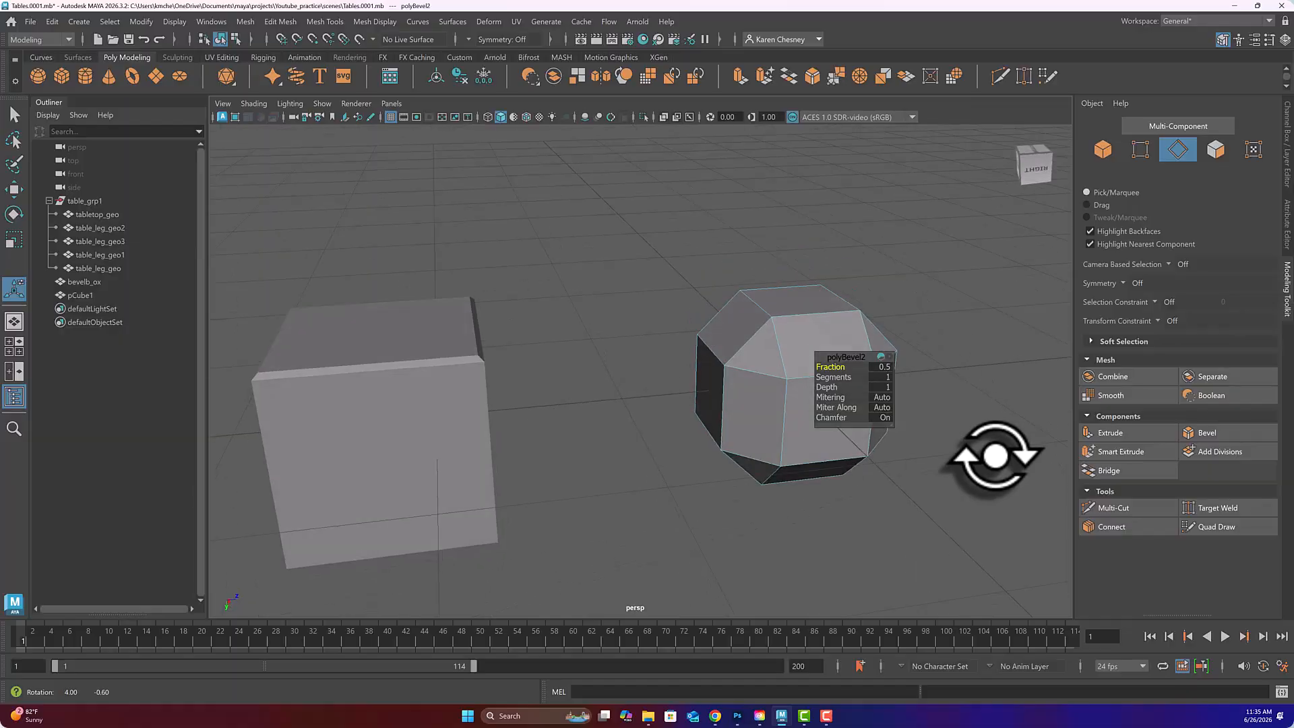
click(833, 377)
middle_drag(832, 377, 831, 379)
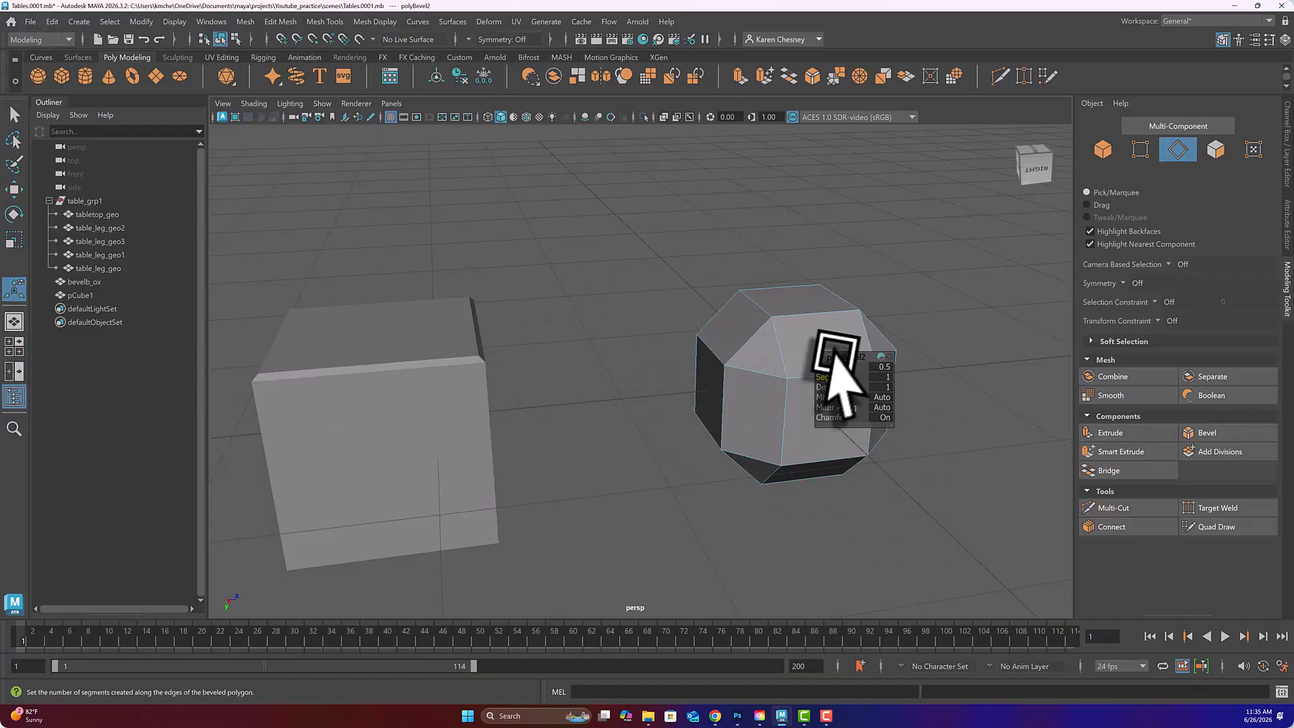
Switch the fully beveled cube to object mode and delete it
right_drag(809, 328, 855, 308)
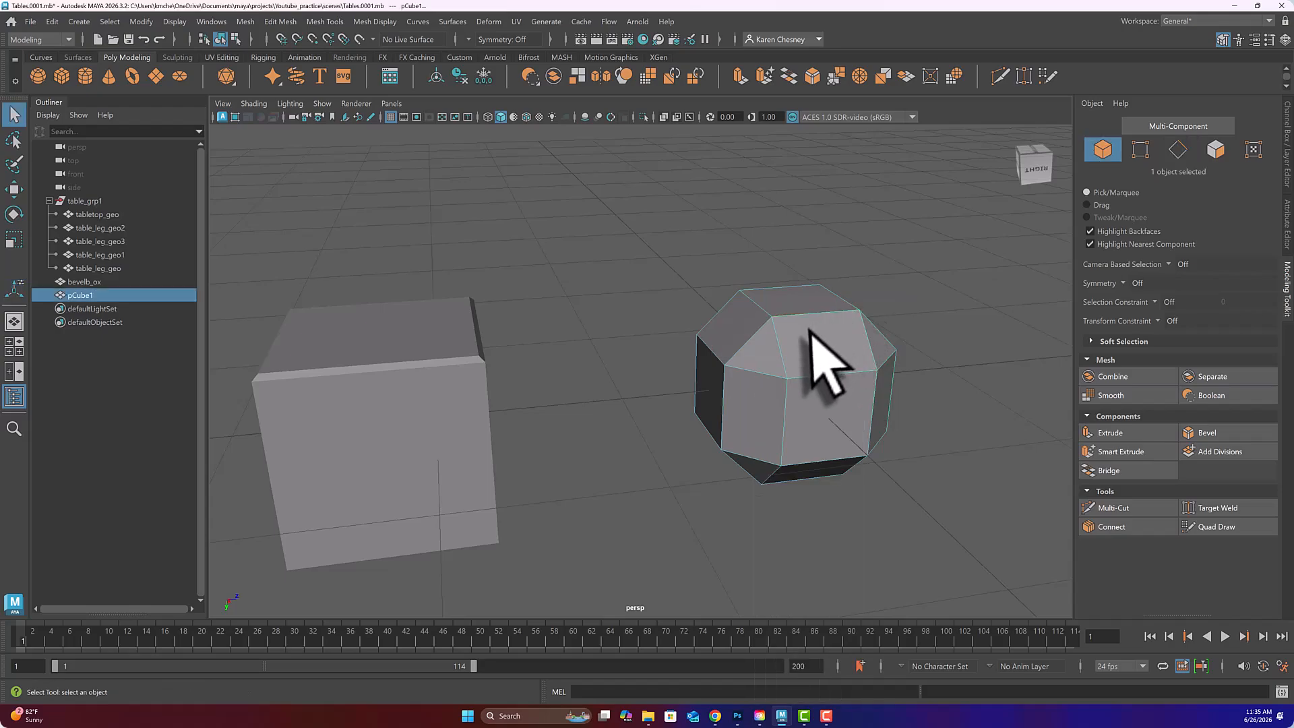
key(Delete)
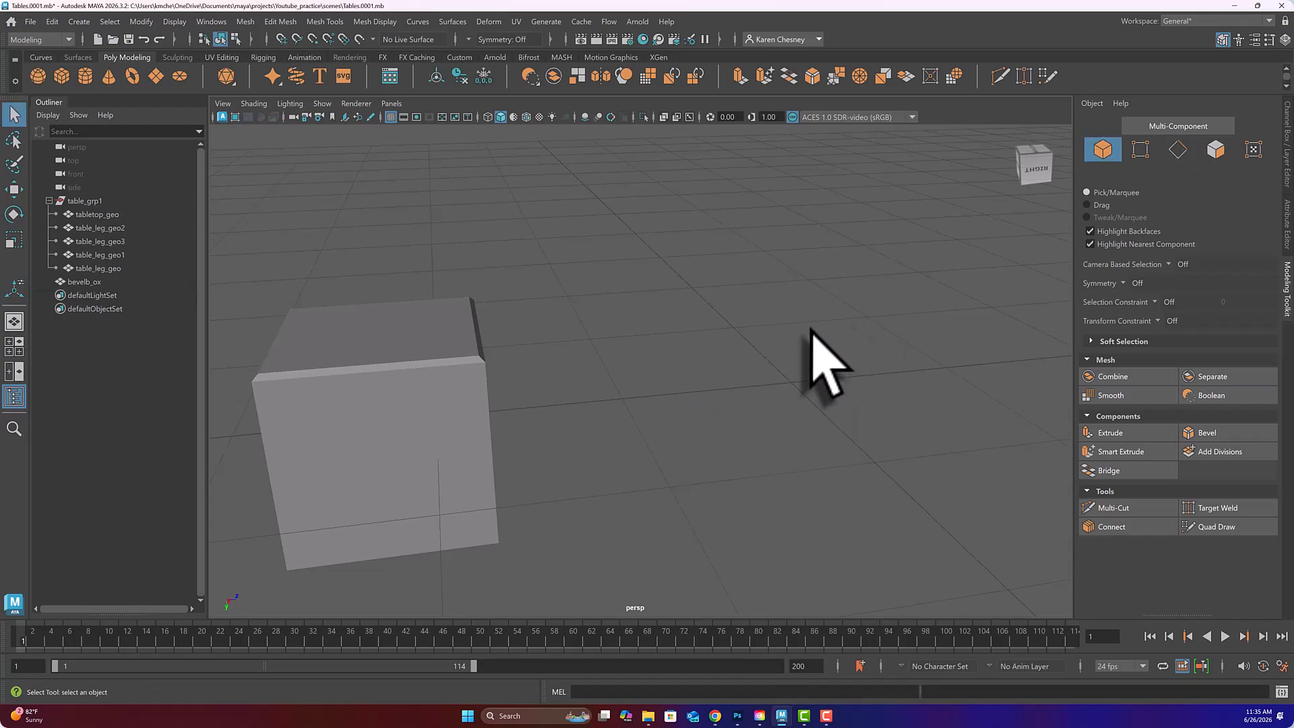
key(f)
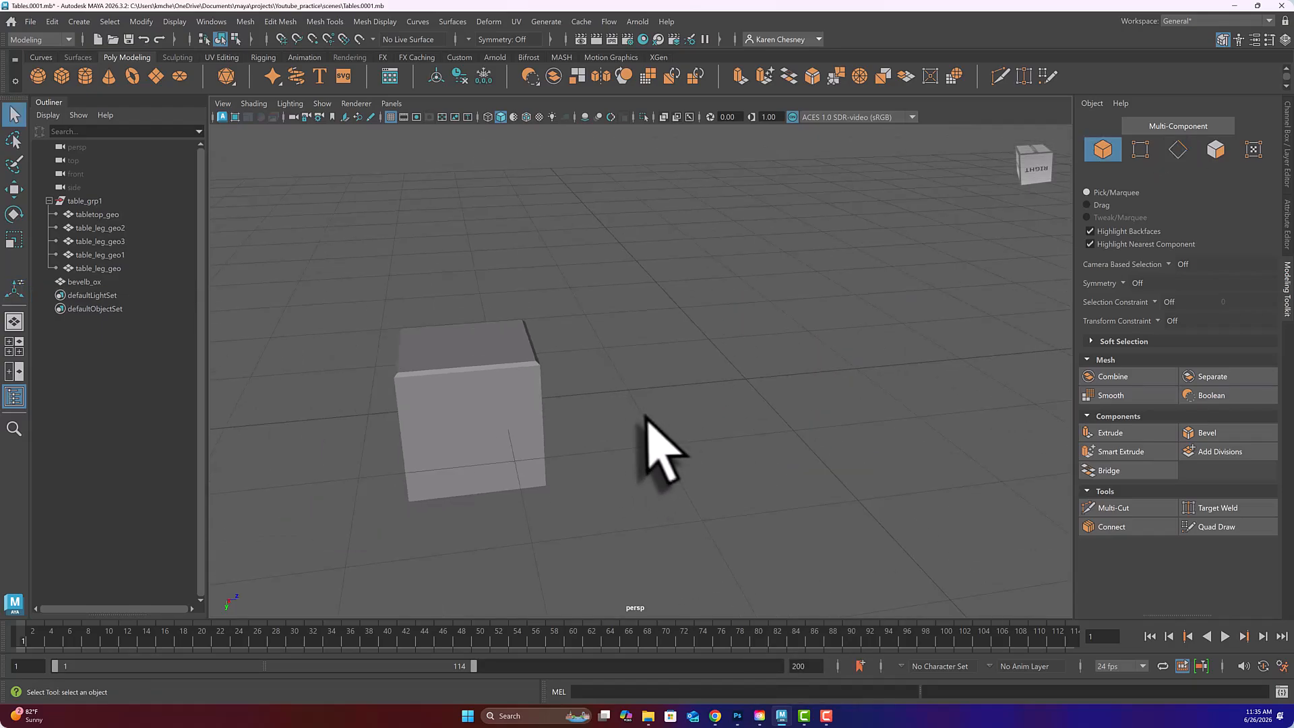
Select bevelb_ox, scale it along Y to about 2.49, and rotate it freely to about -46, -15 and 15 degrees
alt+drag(648, 421, 628, 391)
alt+middle_drag(628, 386, 653, 427)
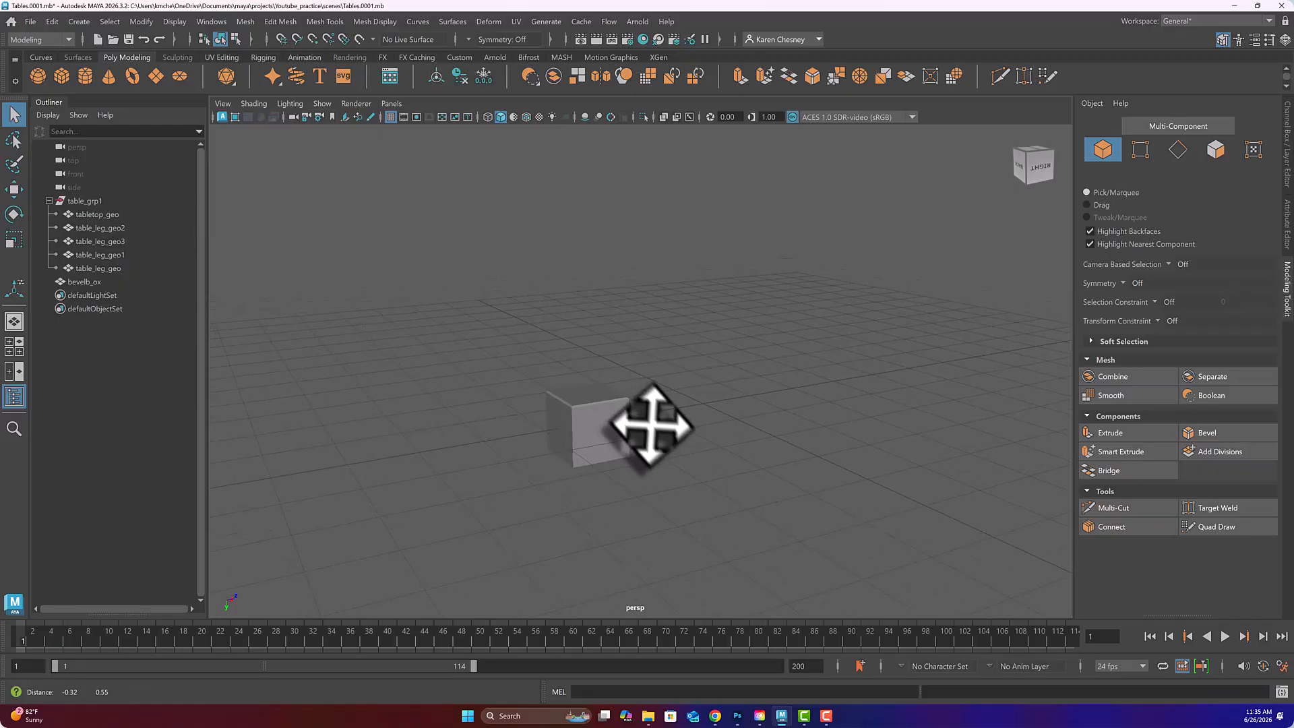
scroll(603, 458, up, 2)
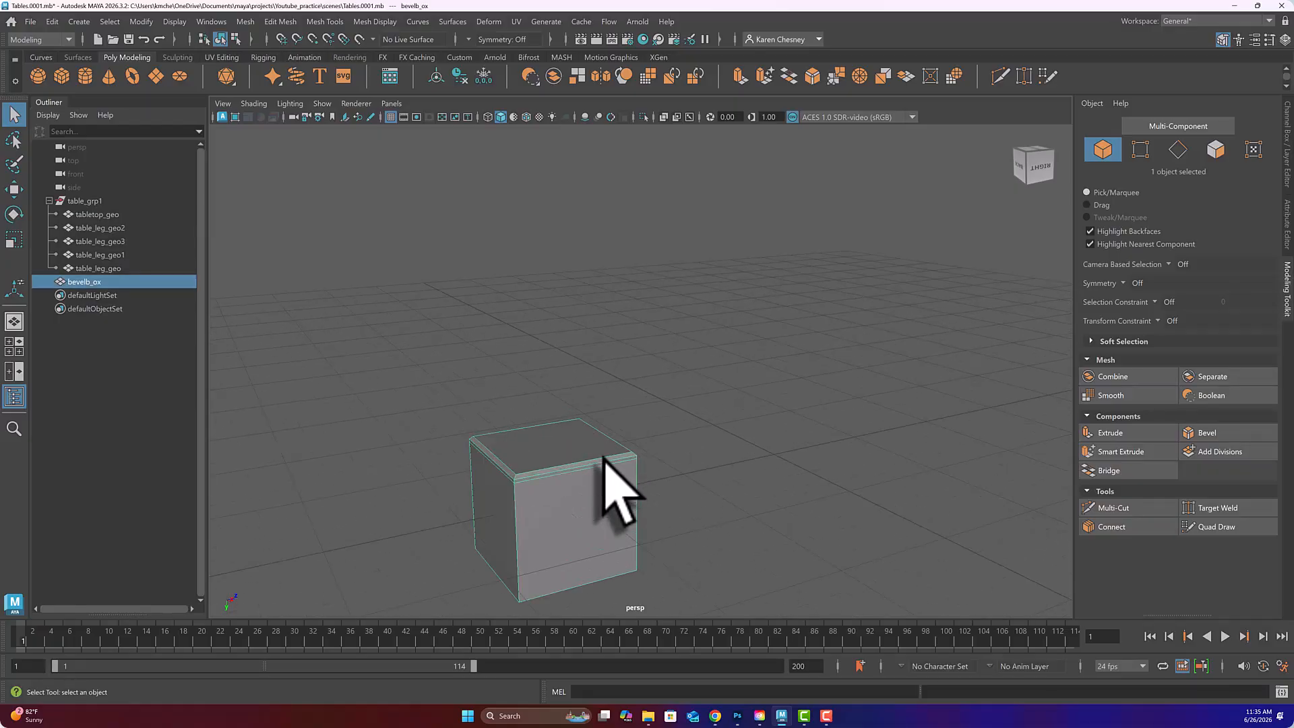
alt+middle_drag(599, 464, 587, 370)
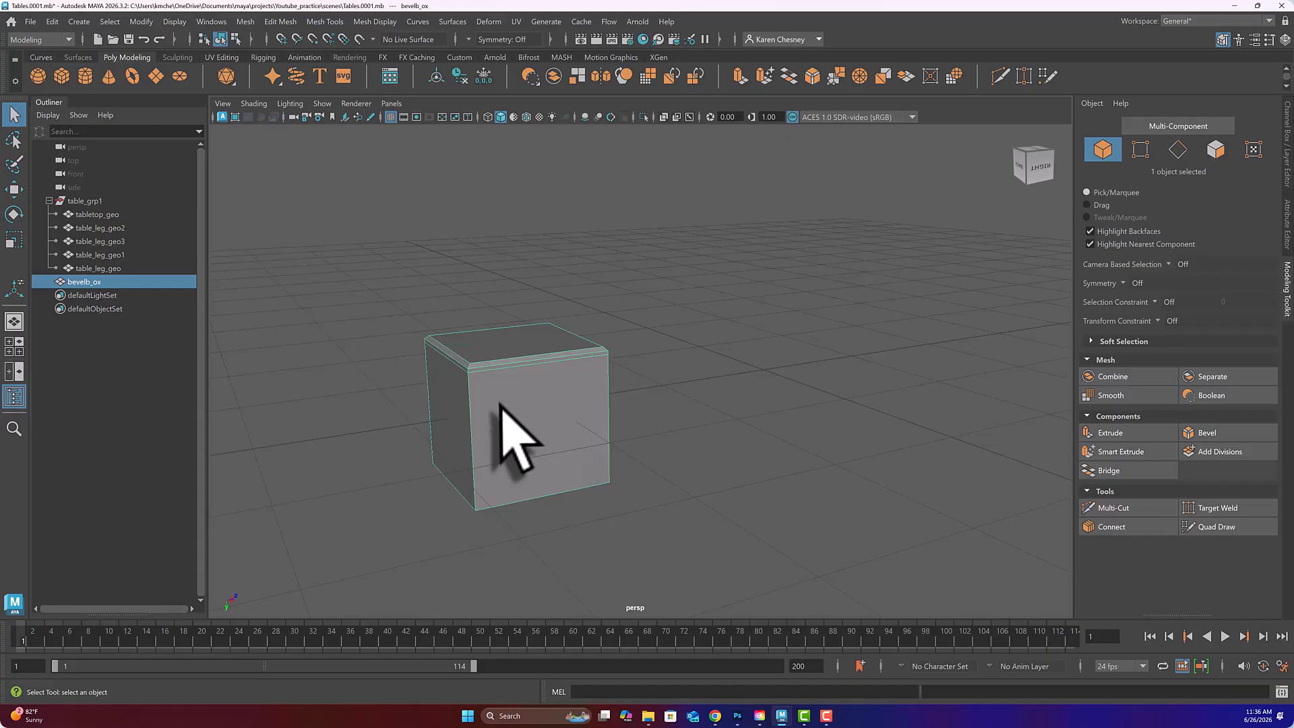
key(w)
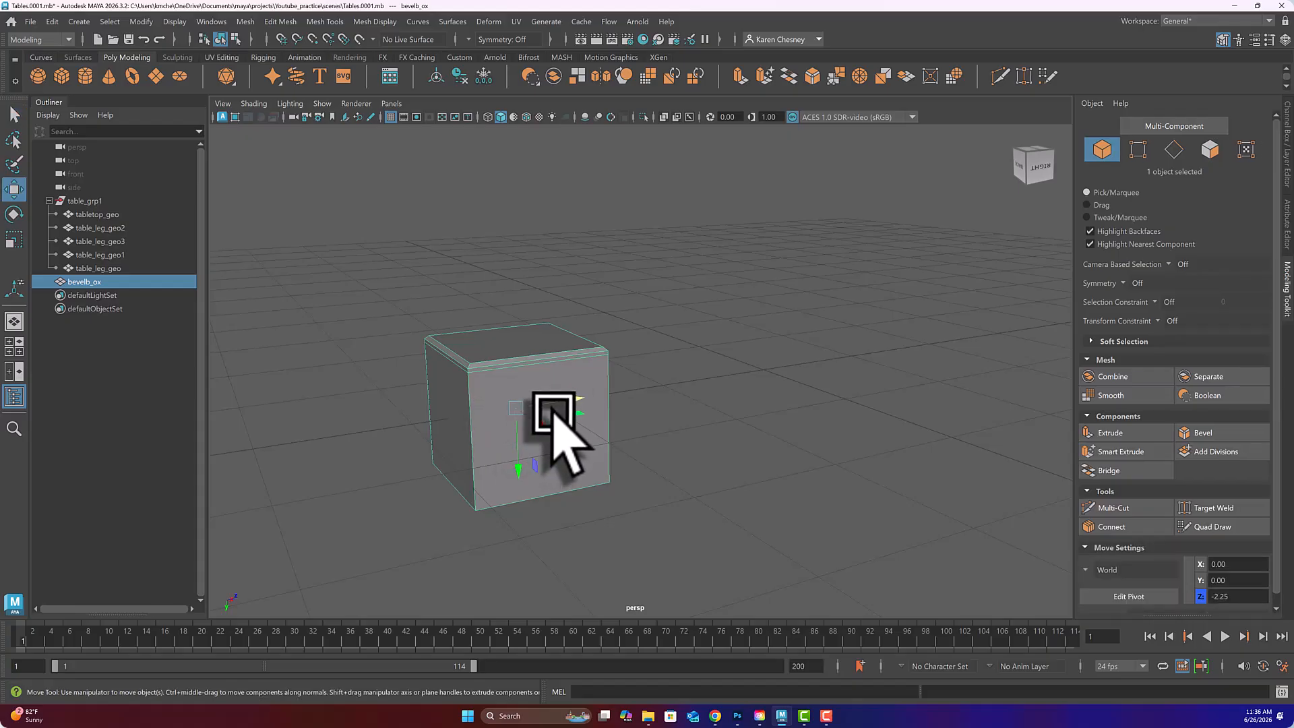
key(e)
key(r)
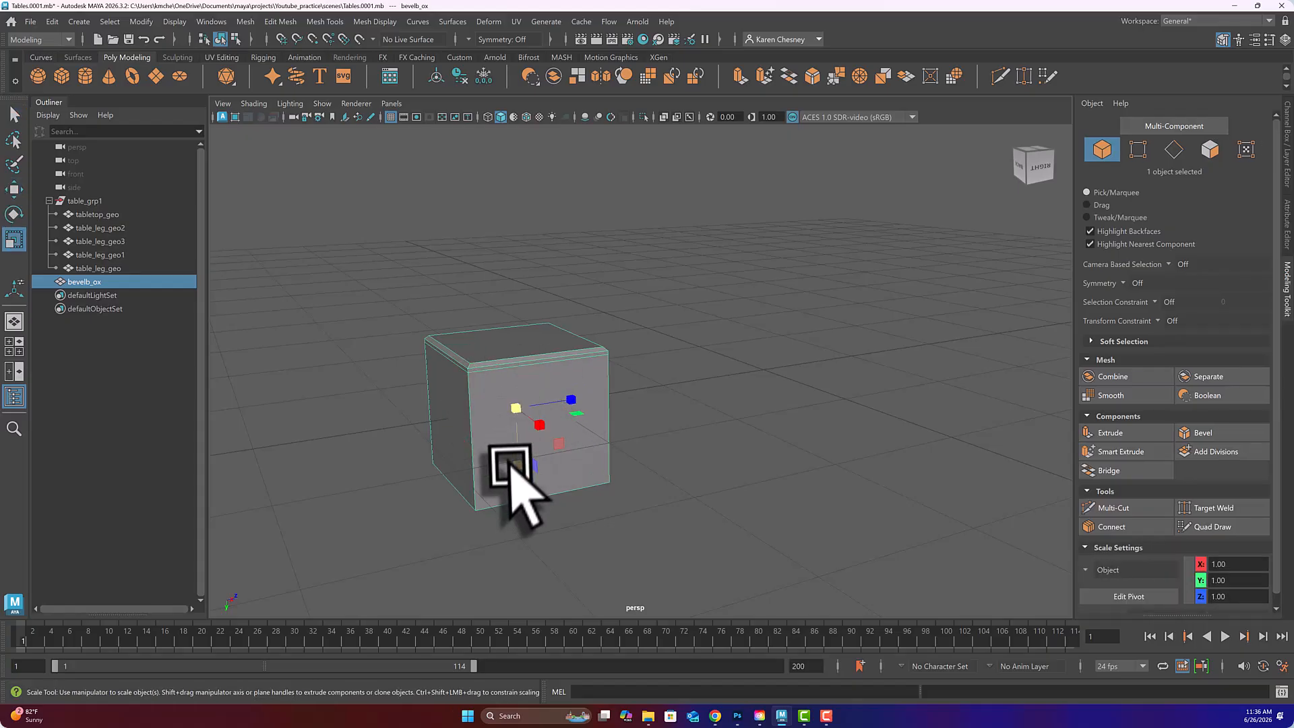
drag(510, 467, 532, 549)
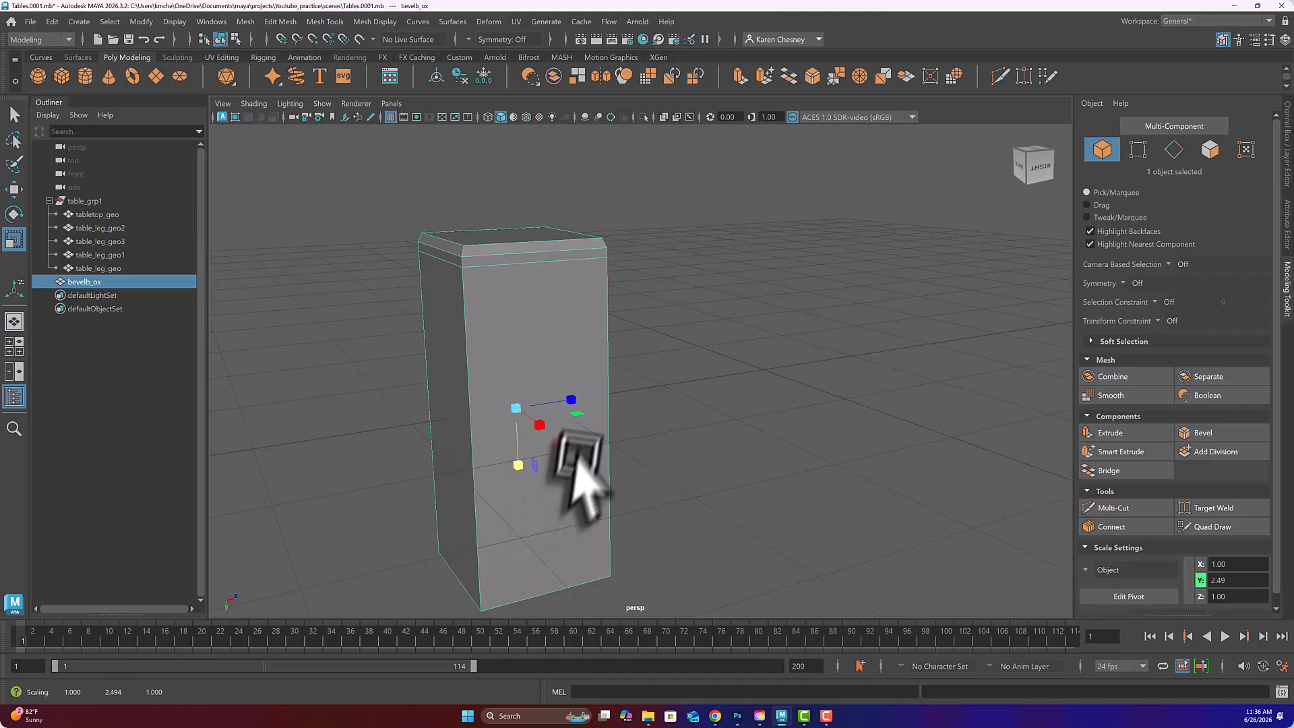
key(e)
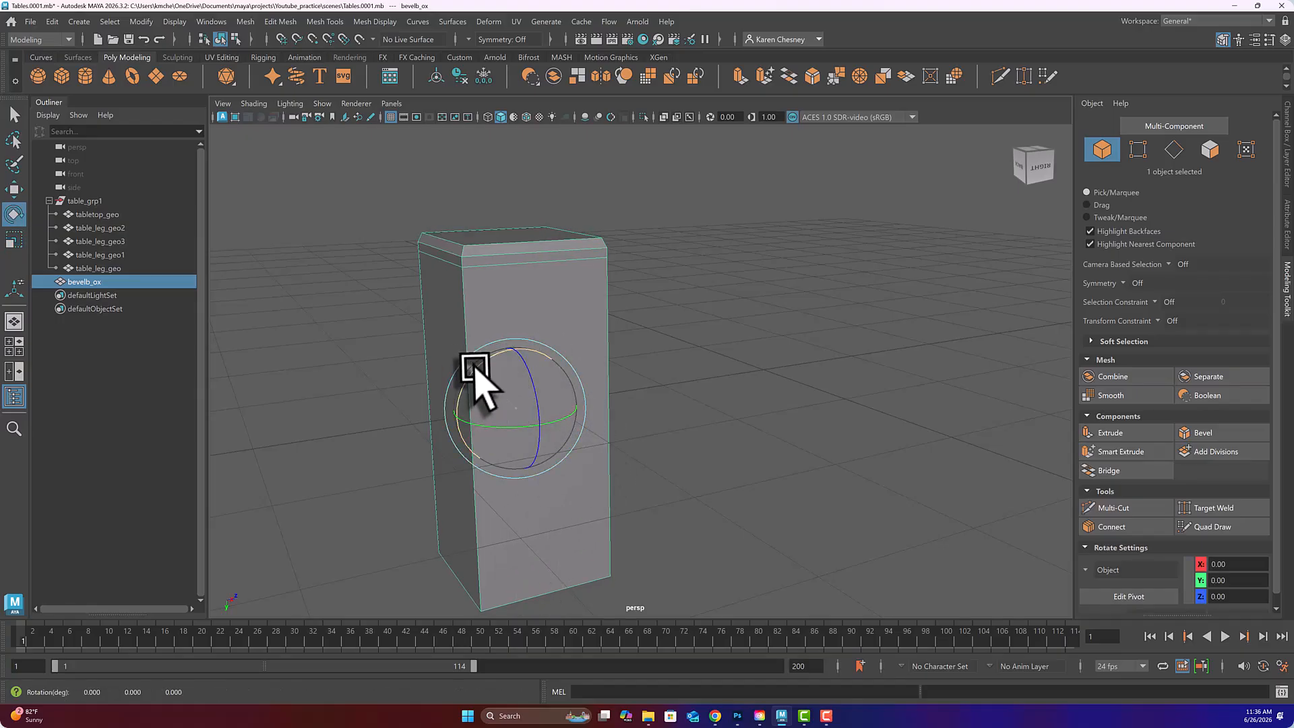
drag(476, 368, 607, 431)
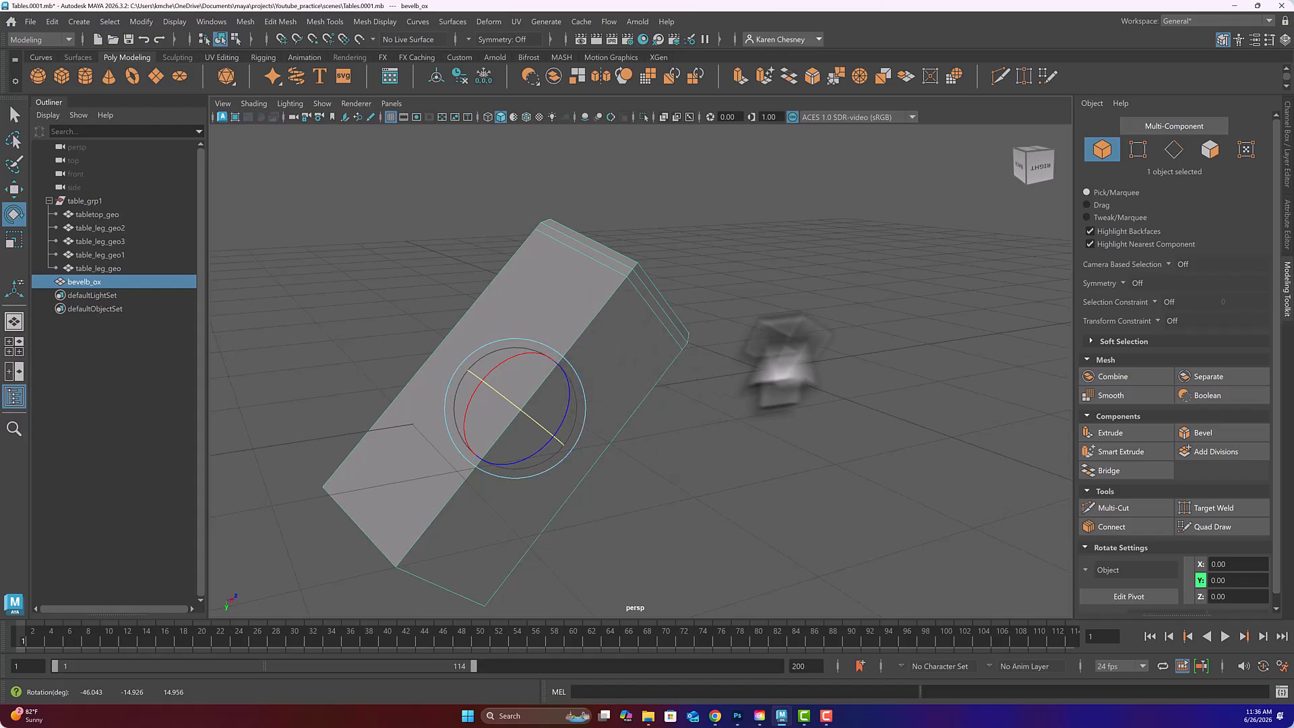
Display the creation attributes of the tilted box and examine its width, height and depth subdivisions
click(1288, 226)
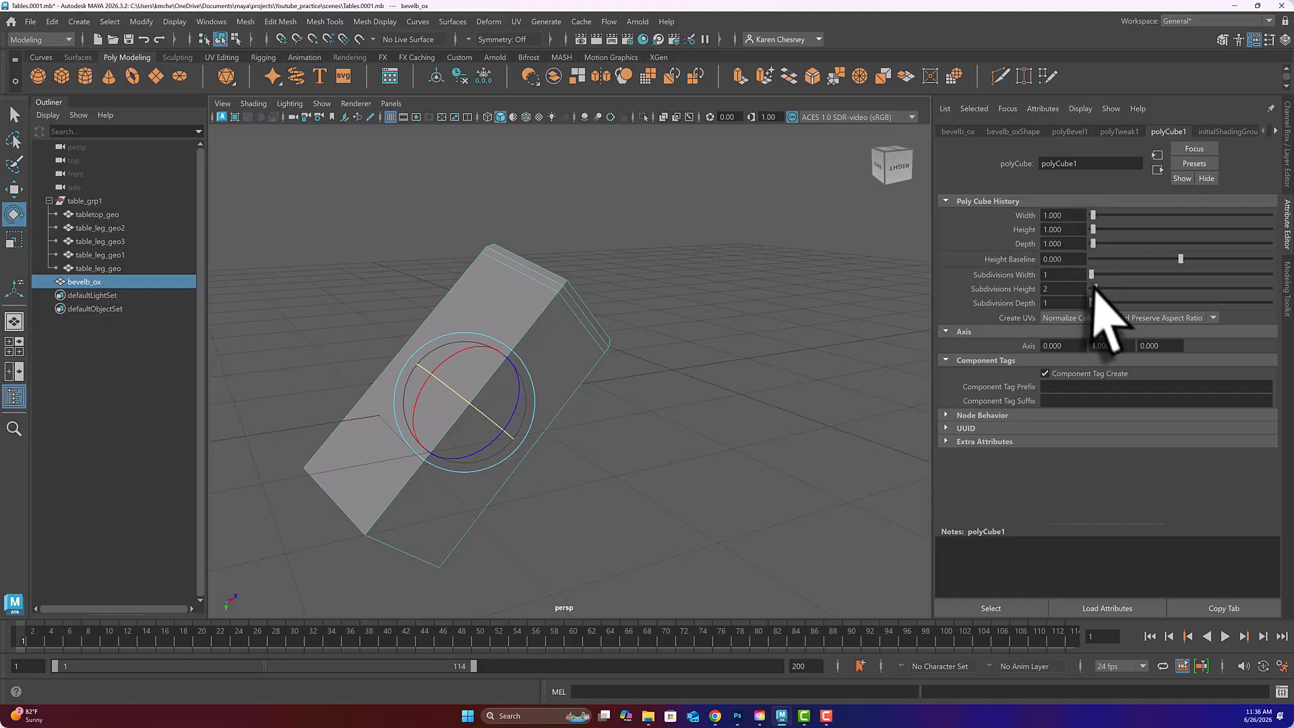
drag(1095, 288, 1095, 290)
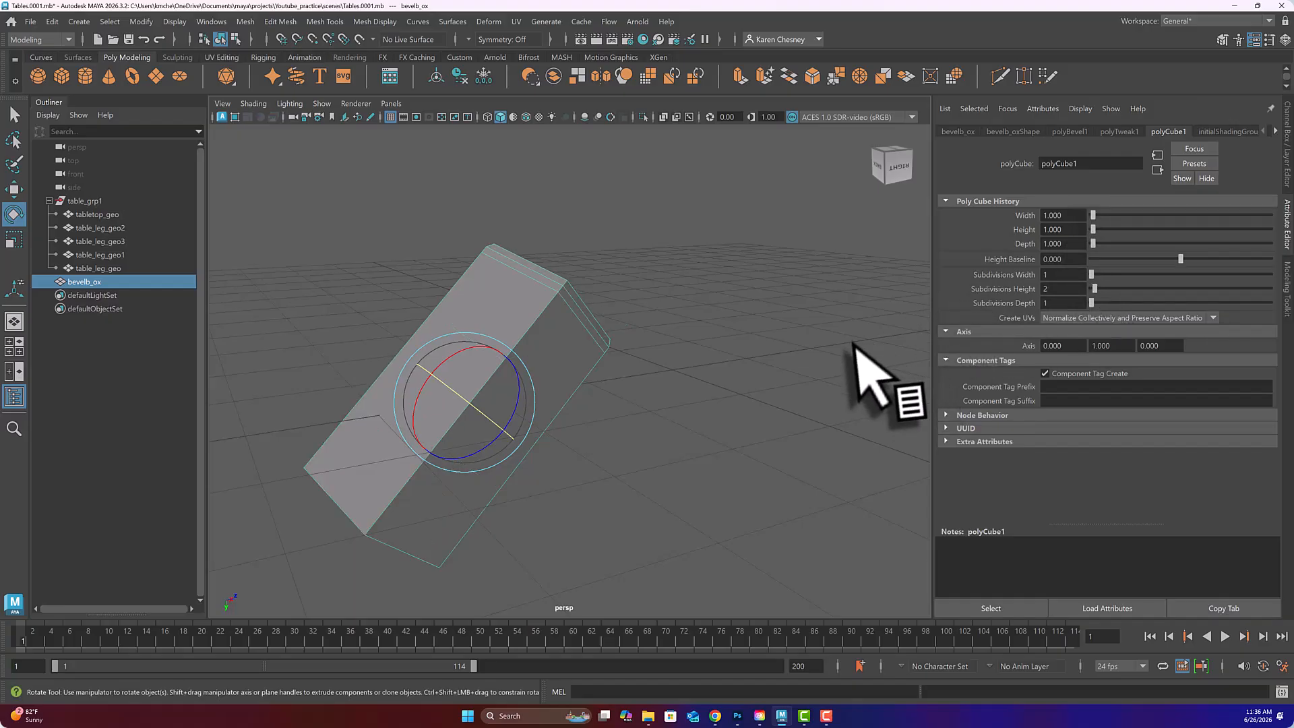
alt+drag(862, 370, 816, 364)
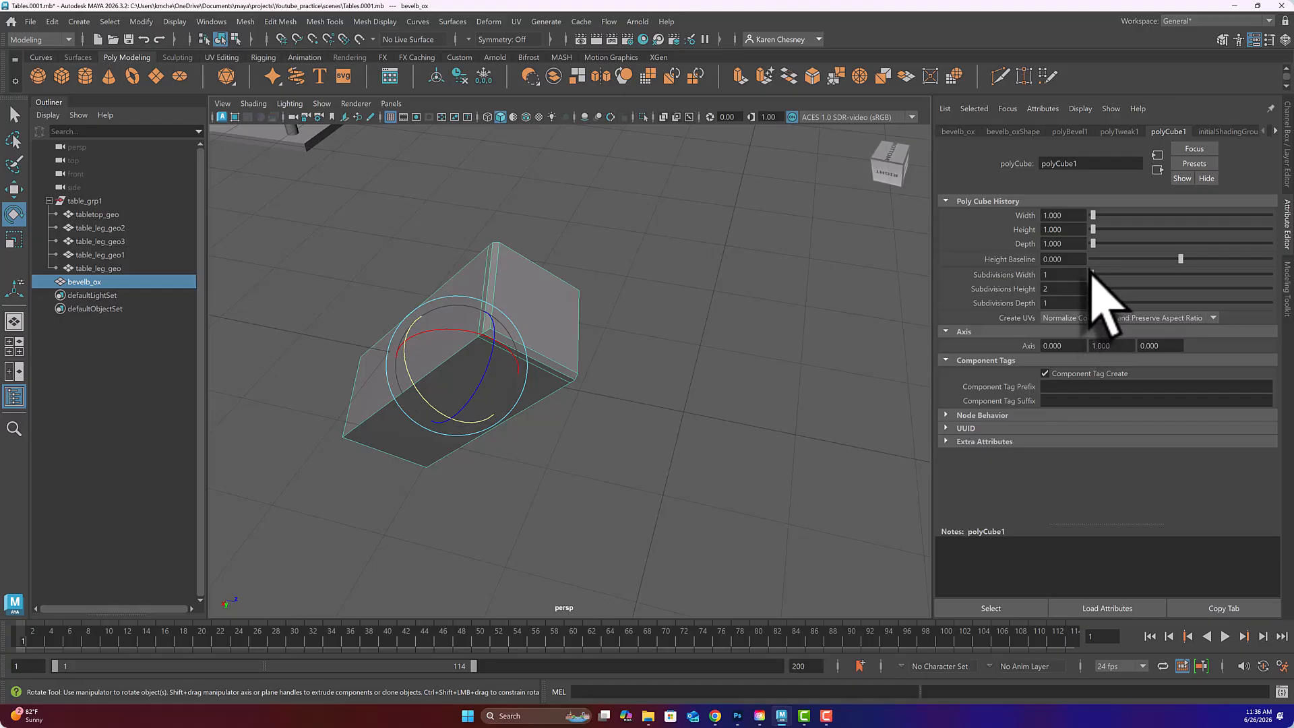
drag(1093, 273, 1094, 288)
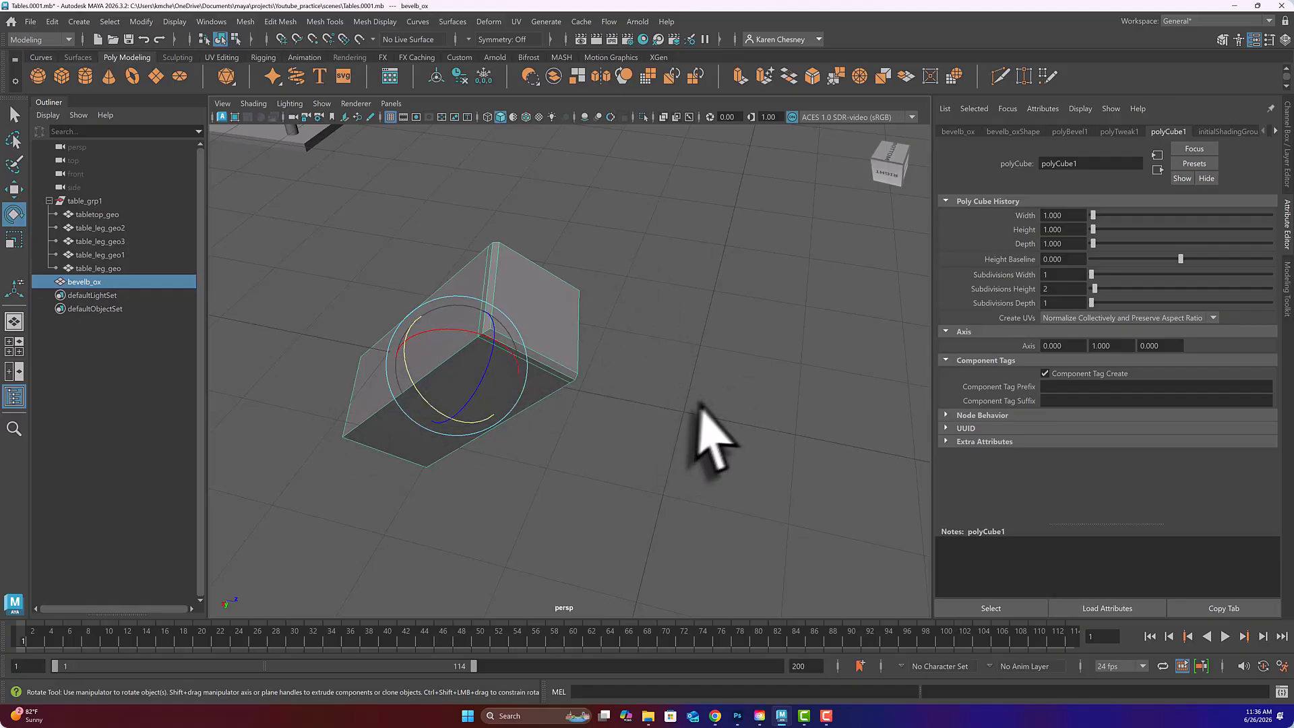
Try a new polygon cube with subdivisions of 11 in width, 11 in height and 12 in depth, and delete it
click(63, 76)
drag(1092, 289, 1131, 303)
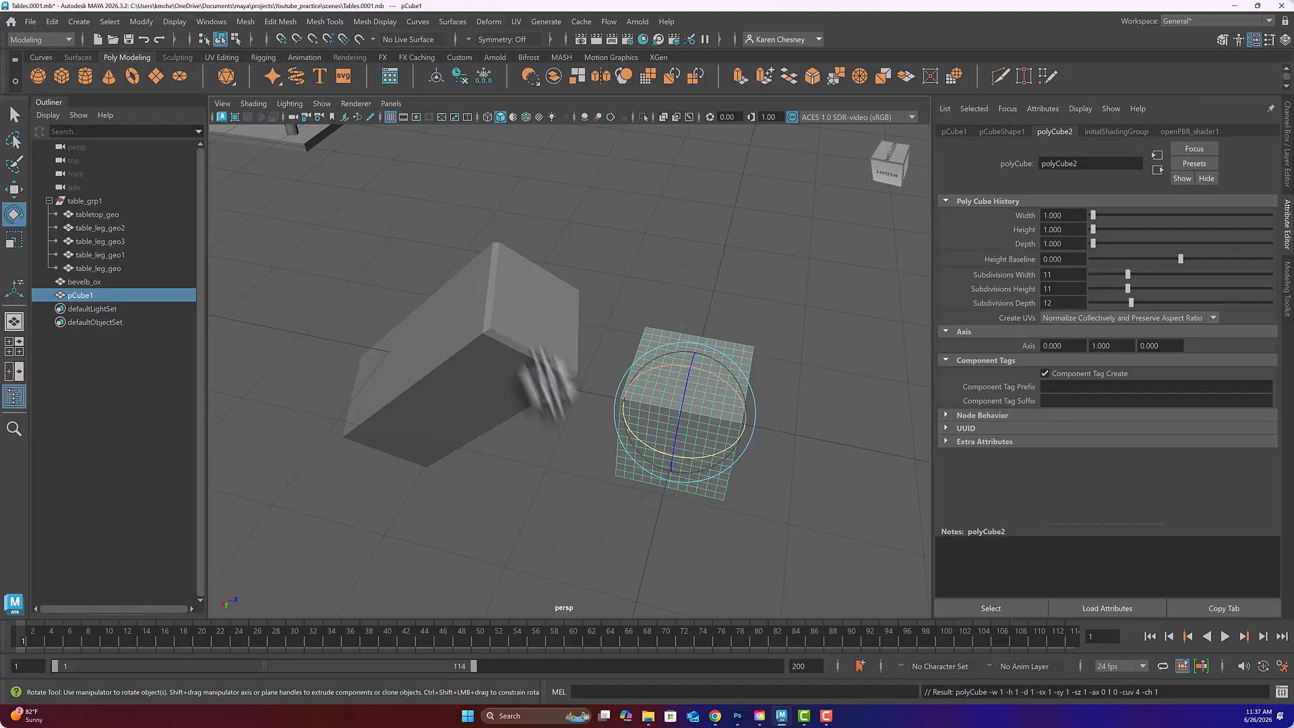
key(Delete)
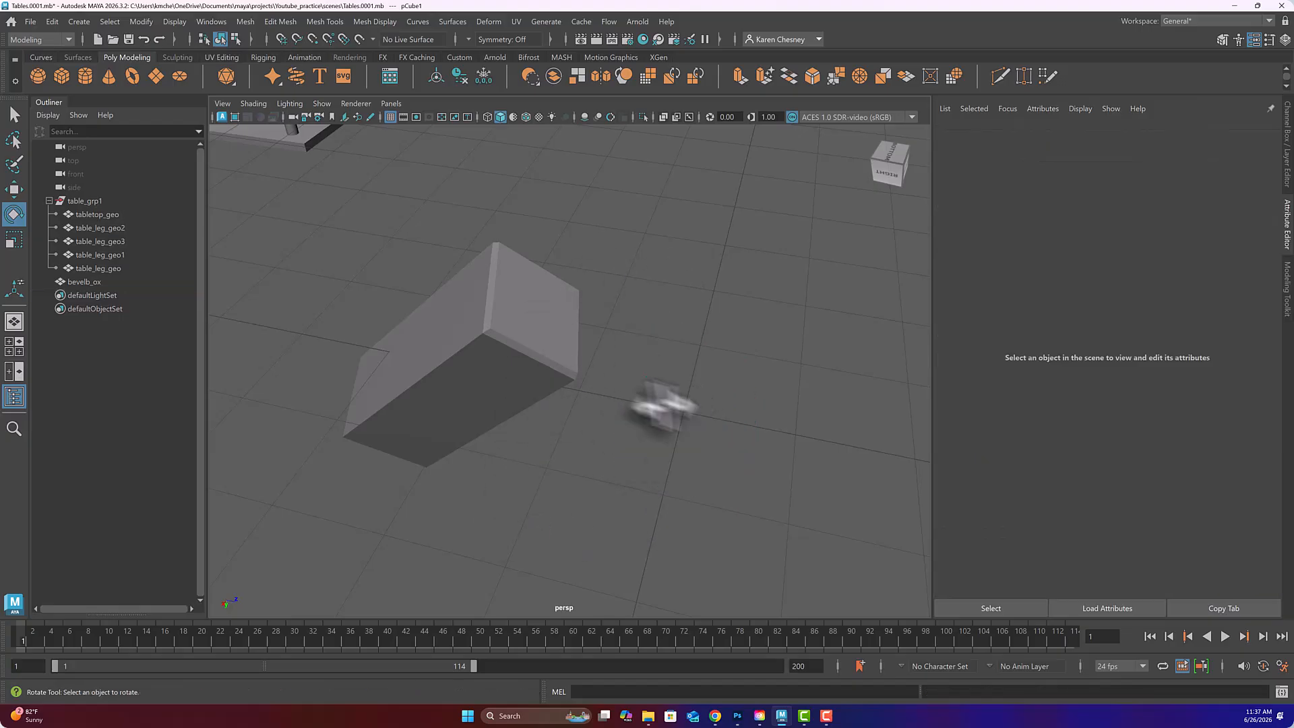
Select bevelb_ox again and compare its polyCube1 subdivision attributes with the edges around its beveled end
click(526, 329)
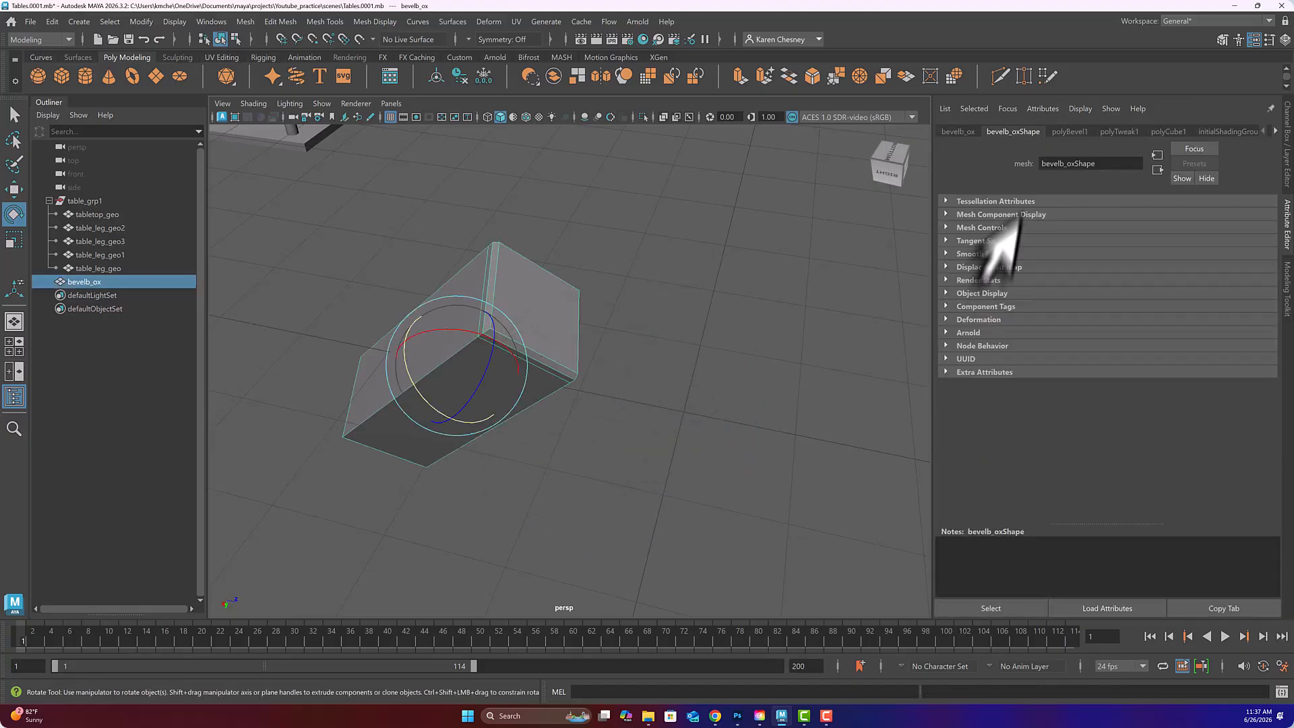
click(1163, 129)
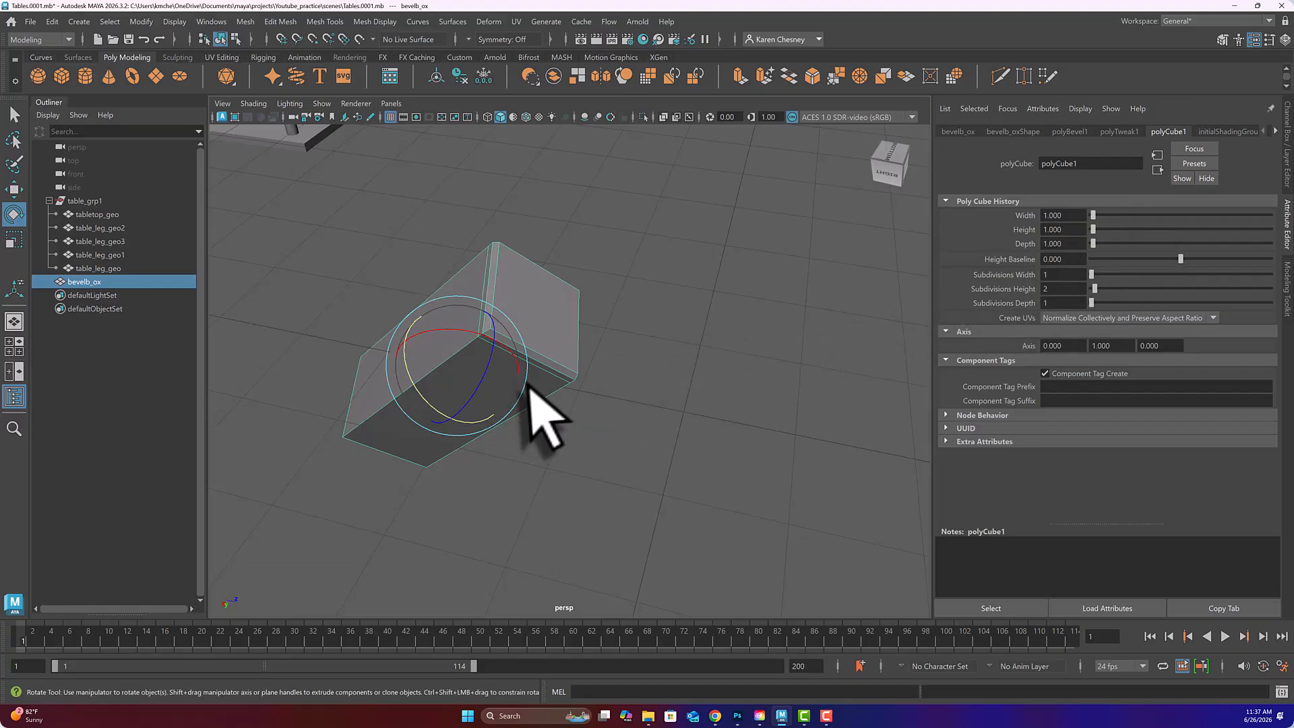
alt+drag(553, 381, 571, 341)
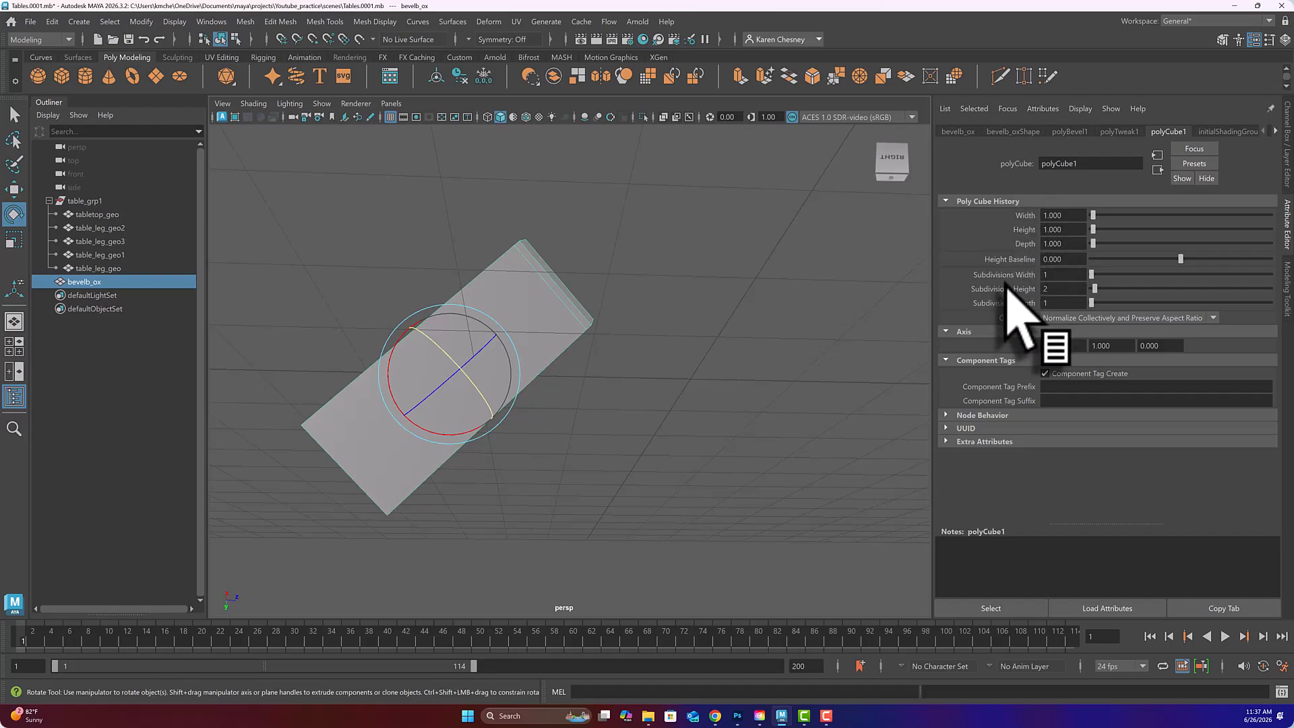
key(r)
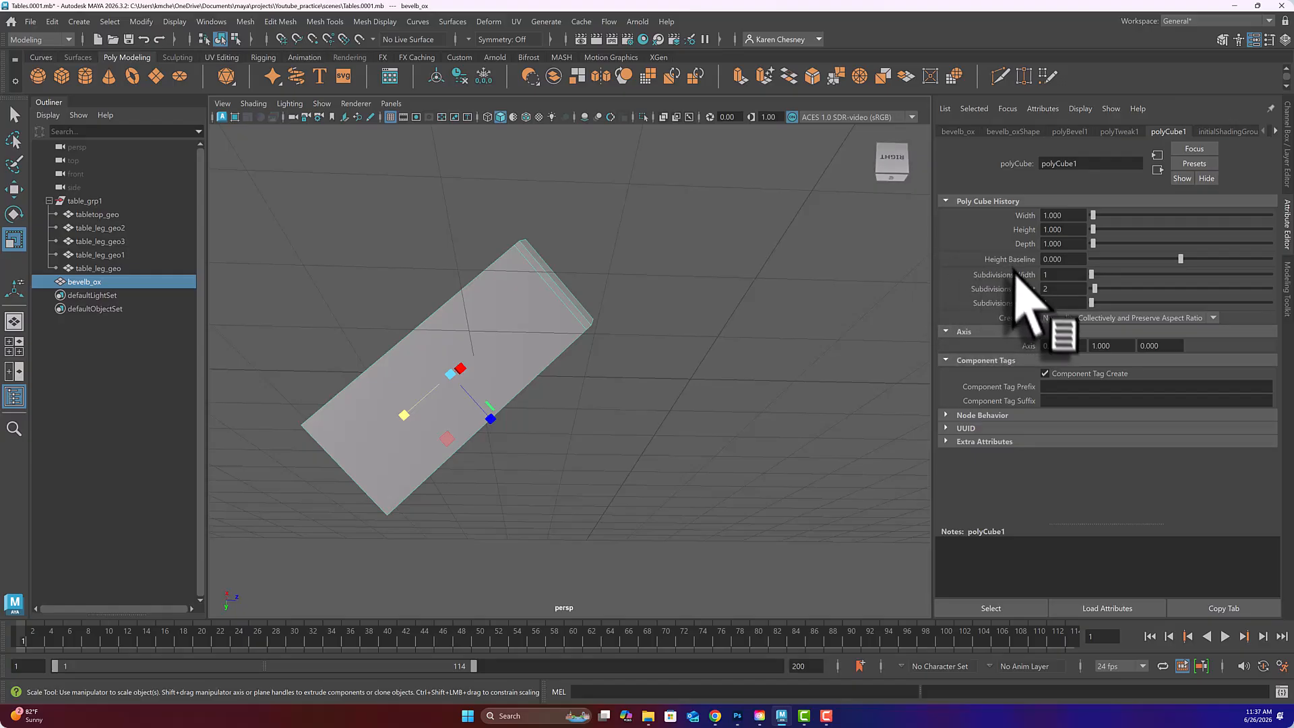
alt+drag(714, 323, 708, 356)
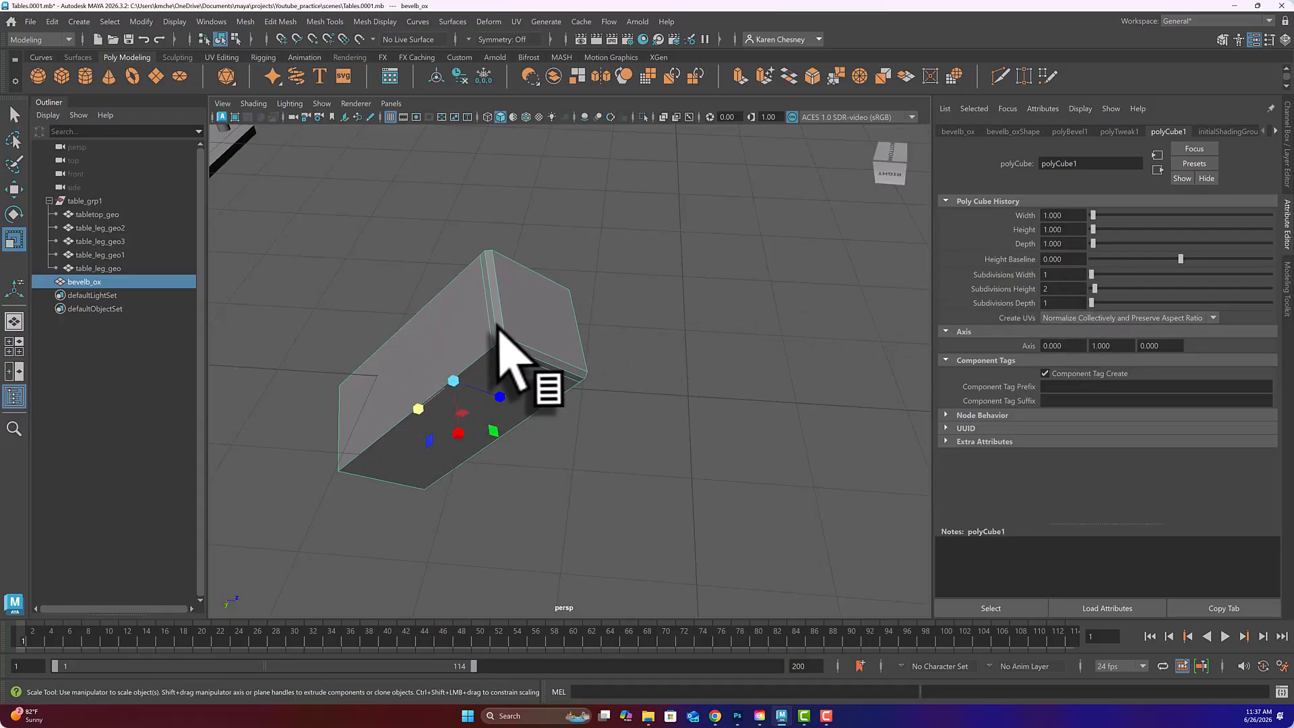
scroll(593, 344, up, 2)
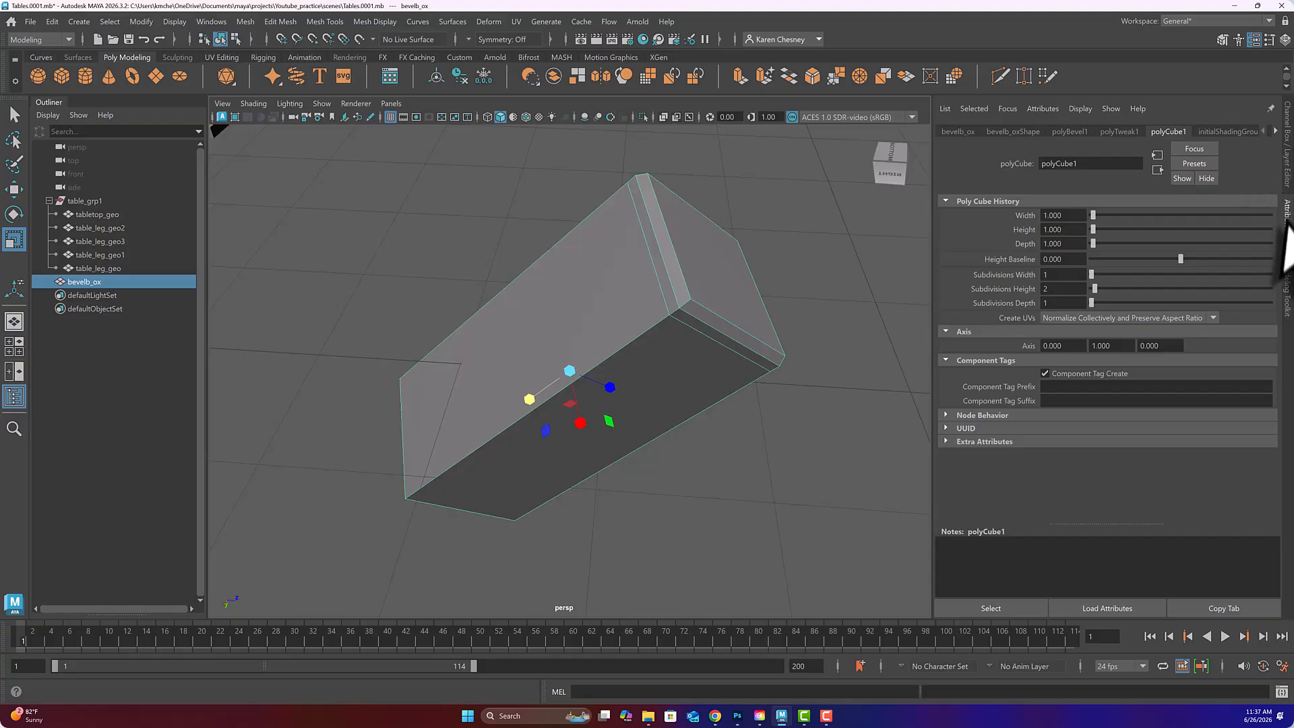
Show the Modeling Toolkit and insert an edge loop across bevelb_ox near its beveled end with the Insert Edge Loop tool
click(1287, 283)
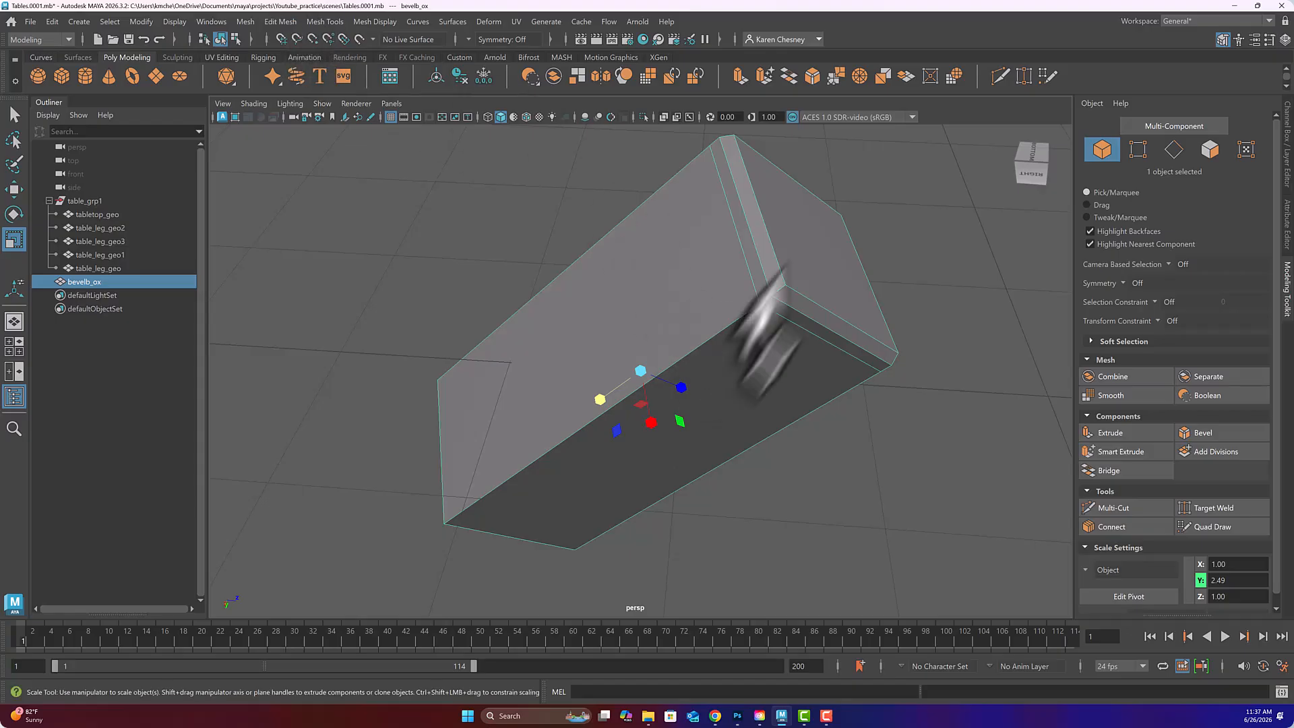
click(376, 21)
mouse_move(325, 22)
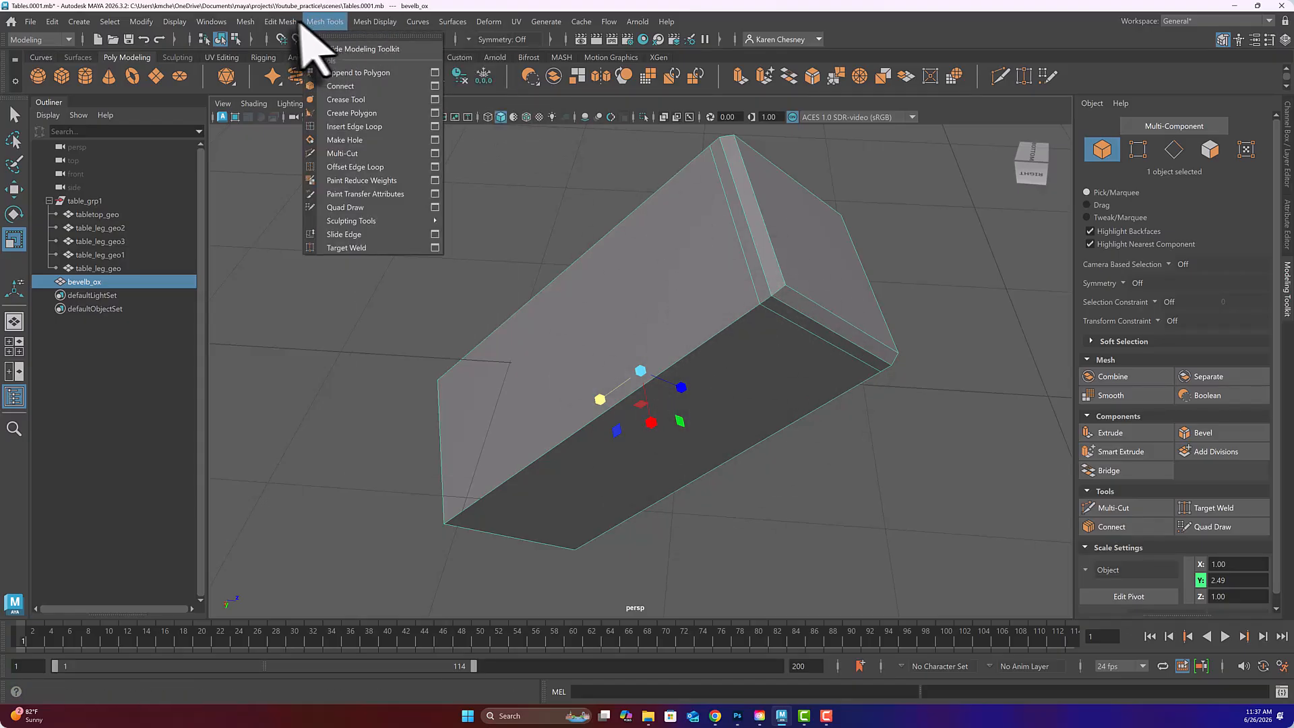
mouse_move(245, 22)
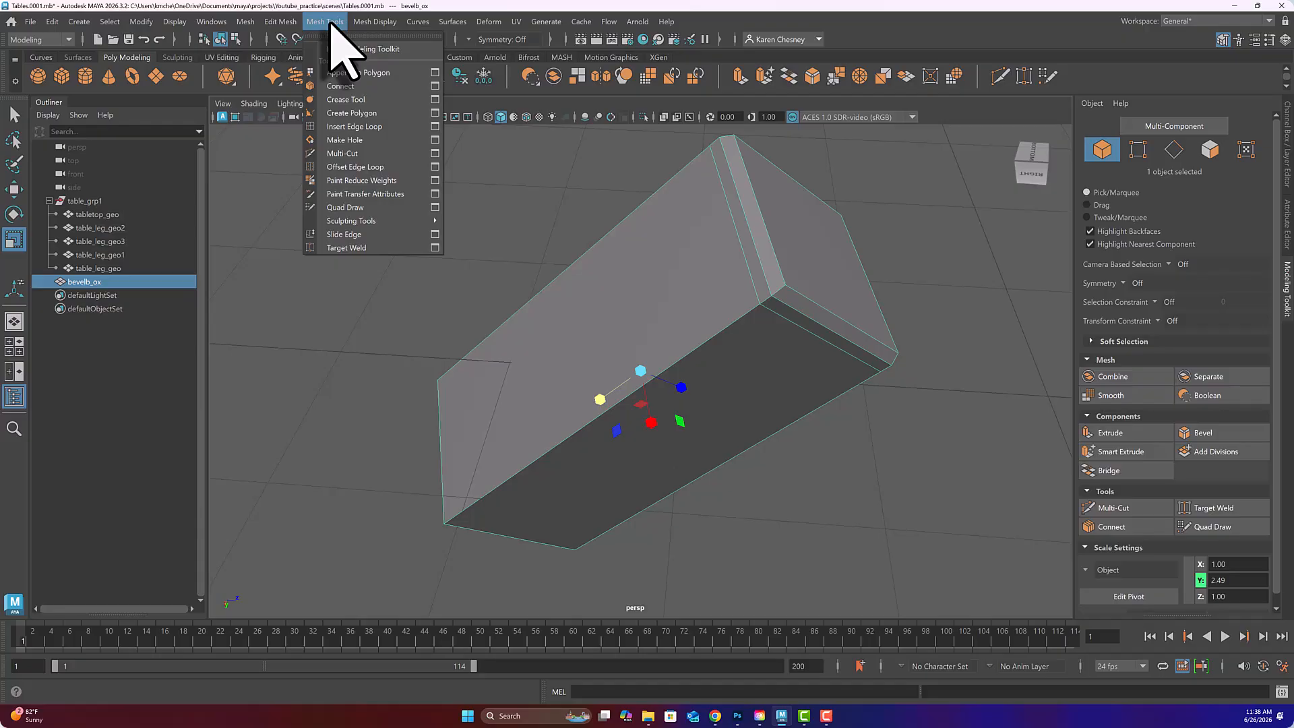
click(353, 127)
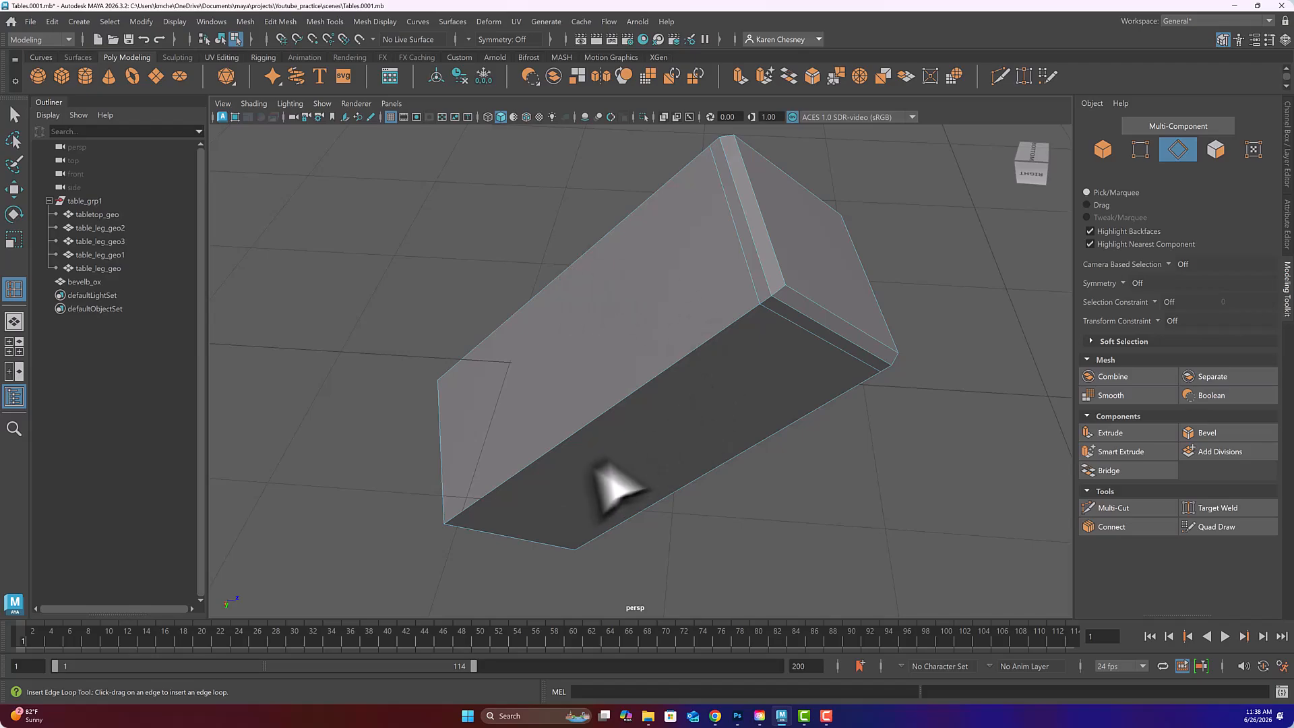
click(582, 328)
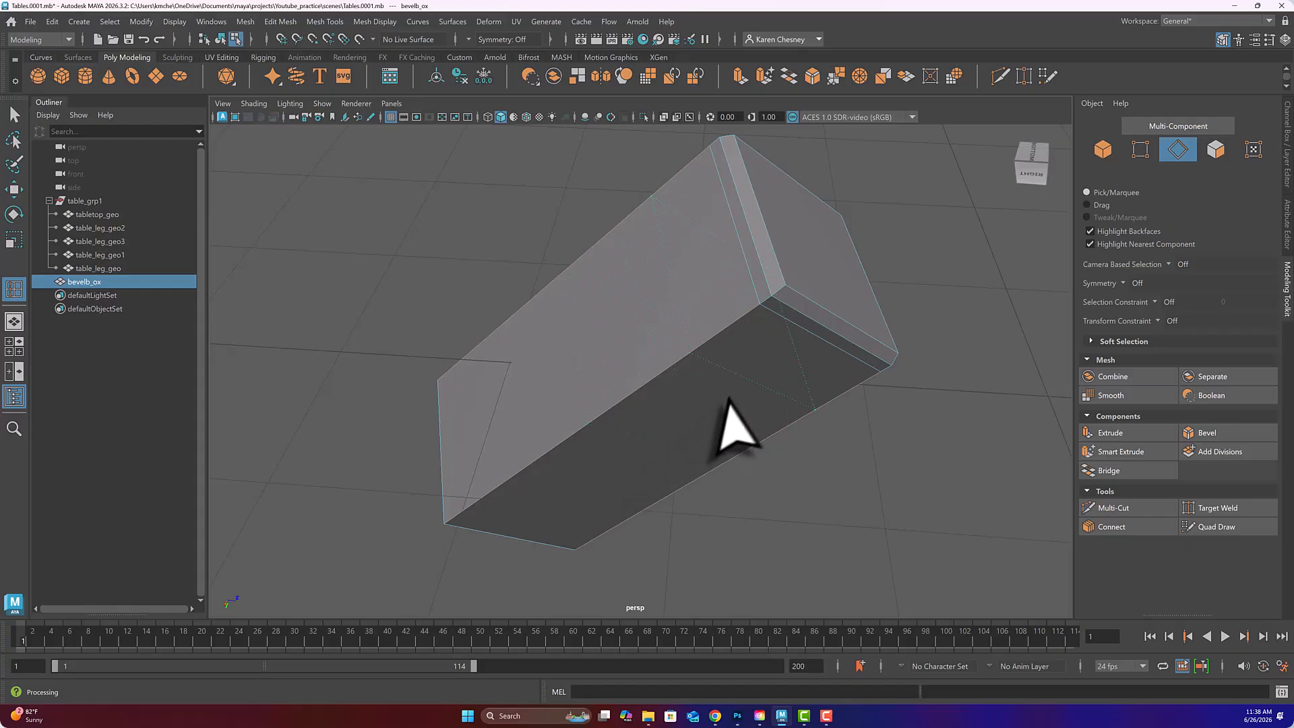
click(741, 437)
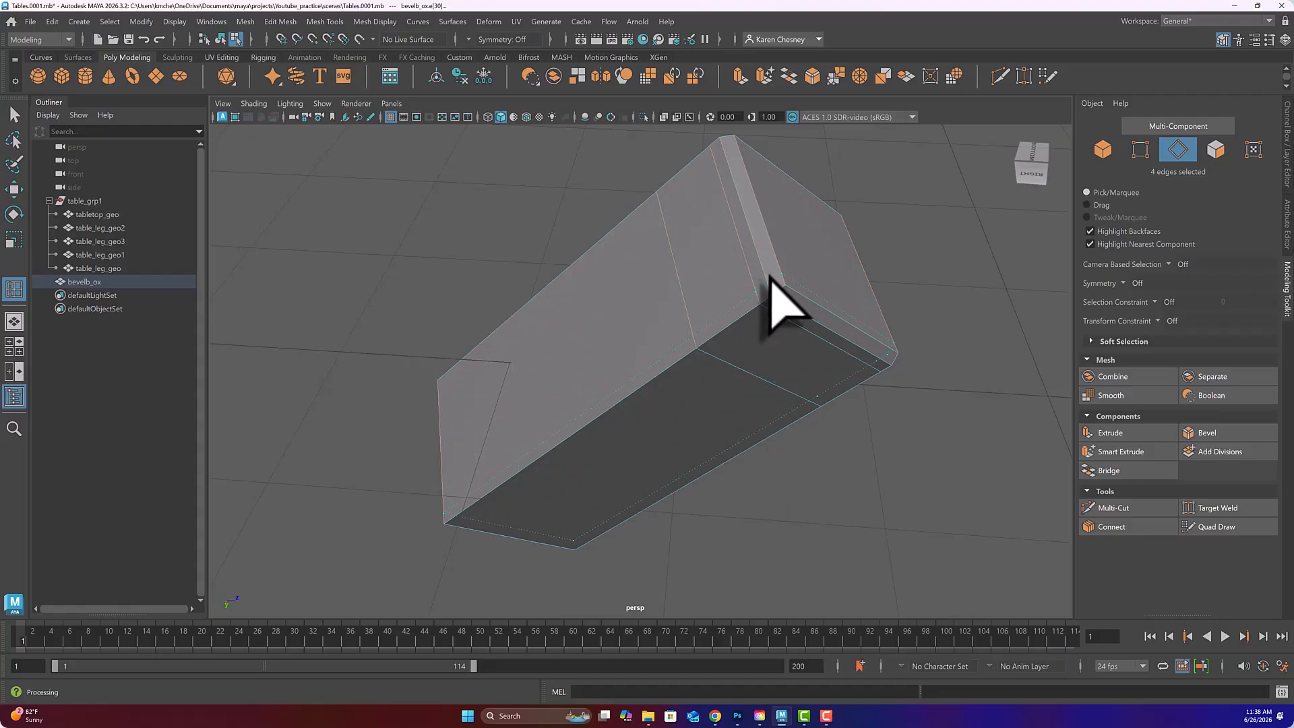
Insert lengthwise edge loops close to the box's lower long edge and along the middle of its light side
click(770, 277)
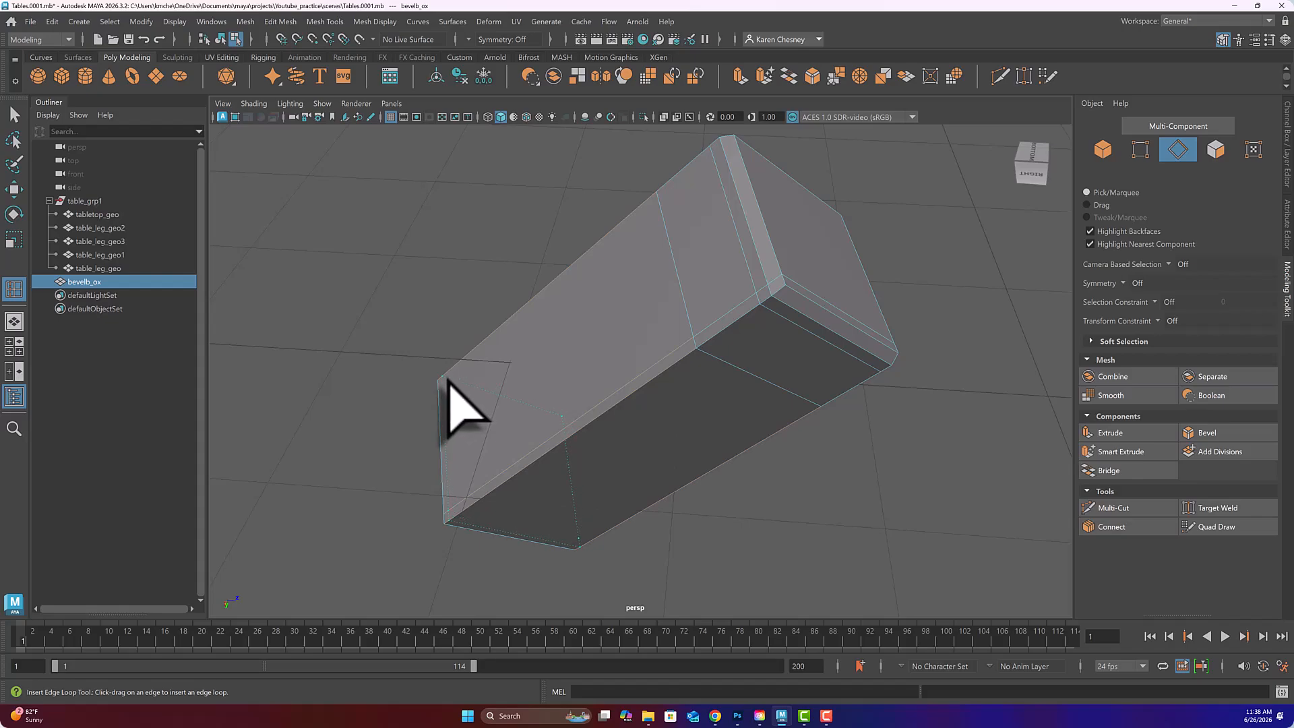
drag(447, 380, 435, 461)
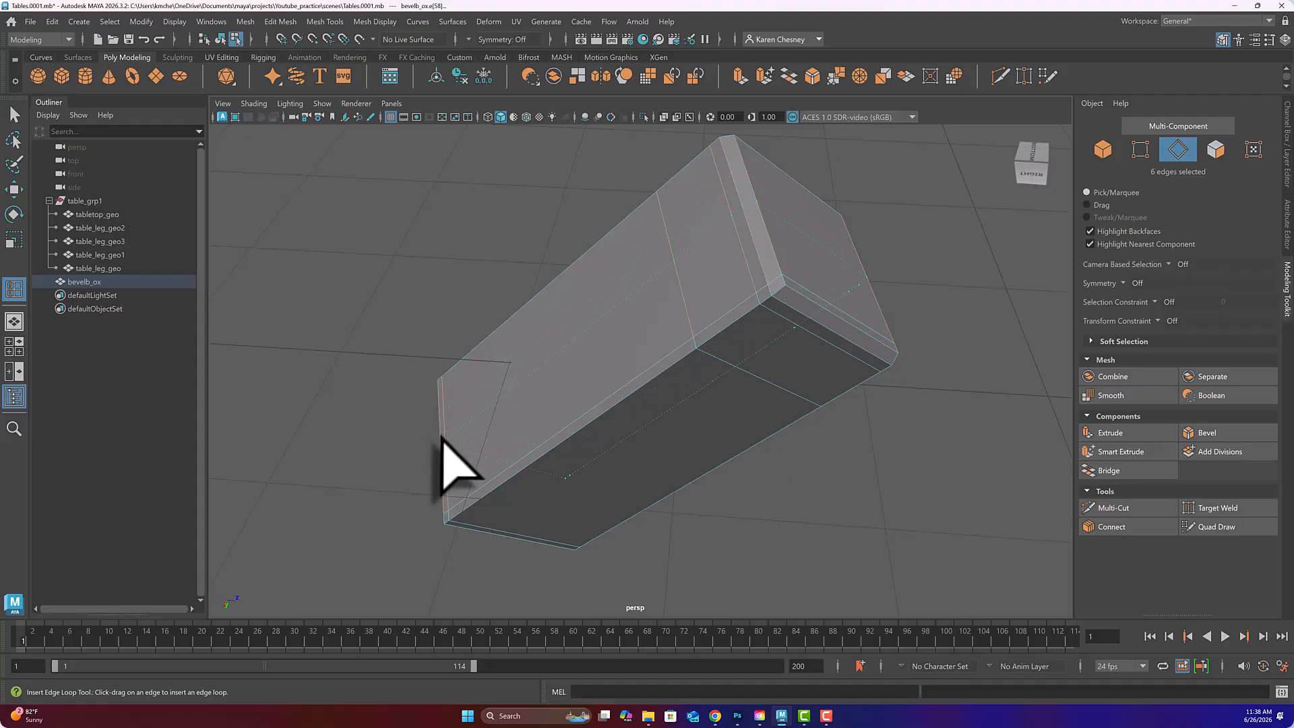
click(442, 437)
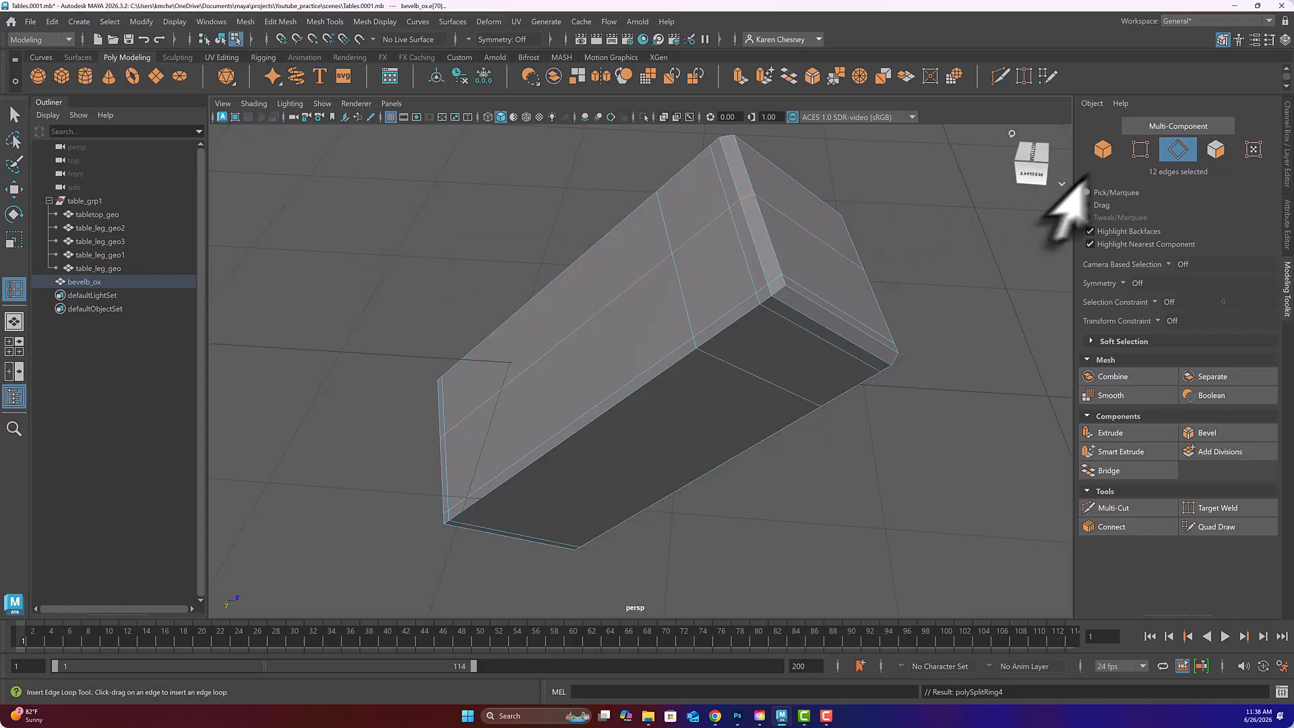
Display the box's vertices, try another crosswise edge loop beside the one near the beveled end, and undo it
click(1140, 149)
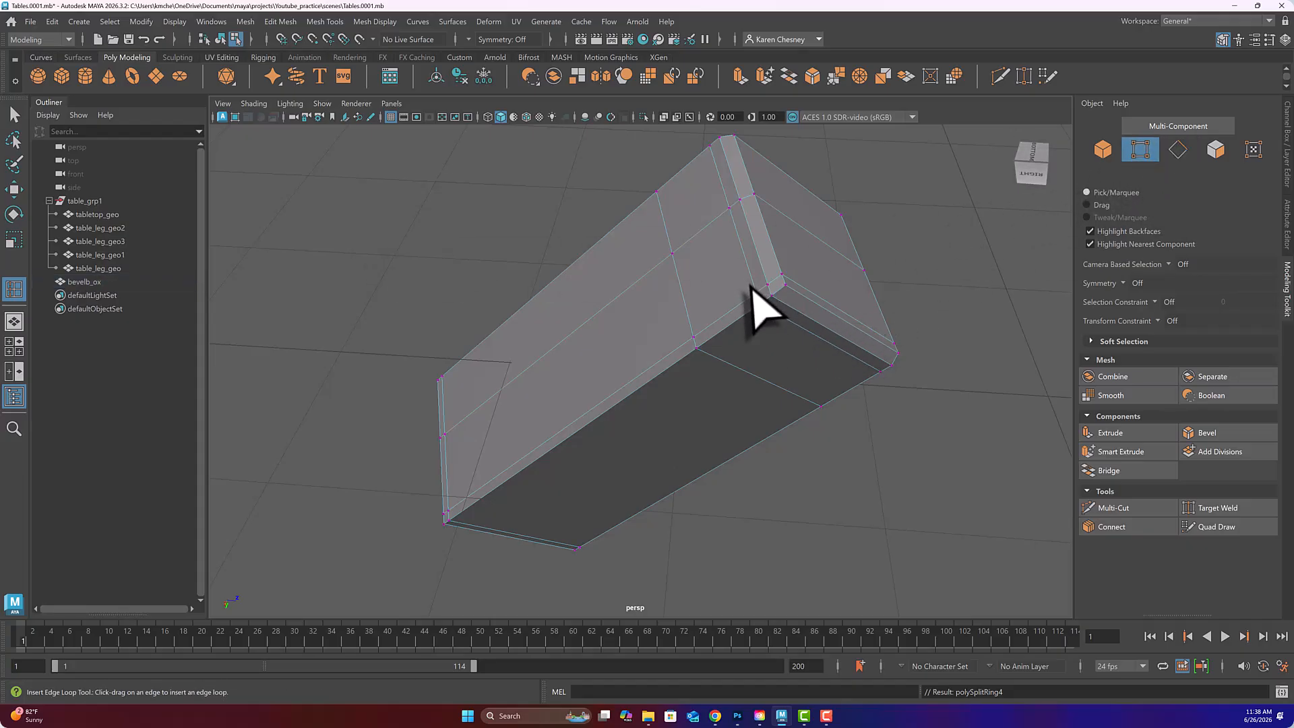
key(F8)
drag(777, 325, 641, 434)
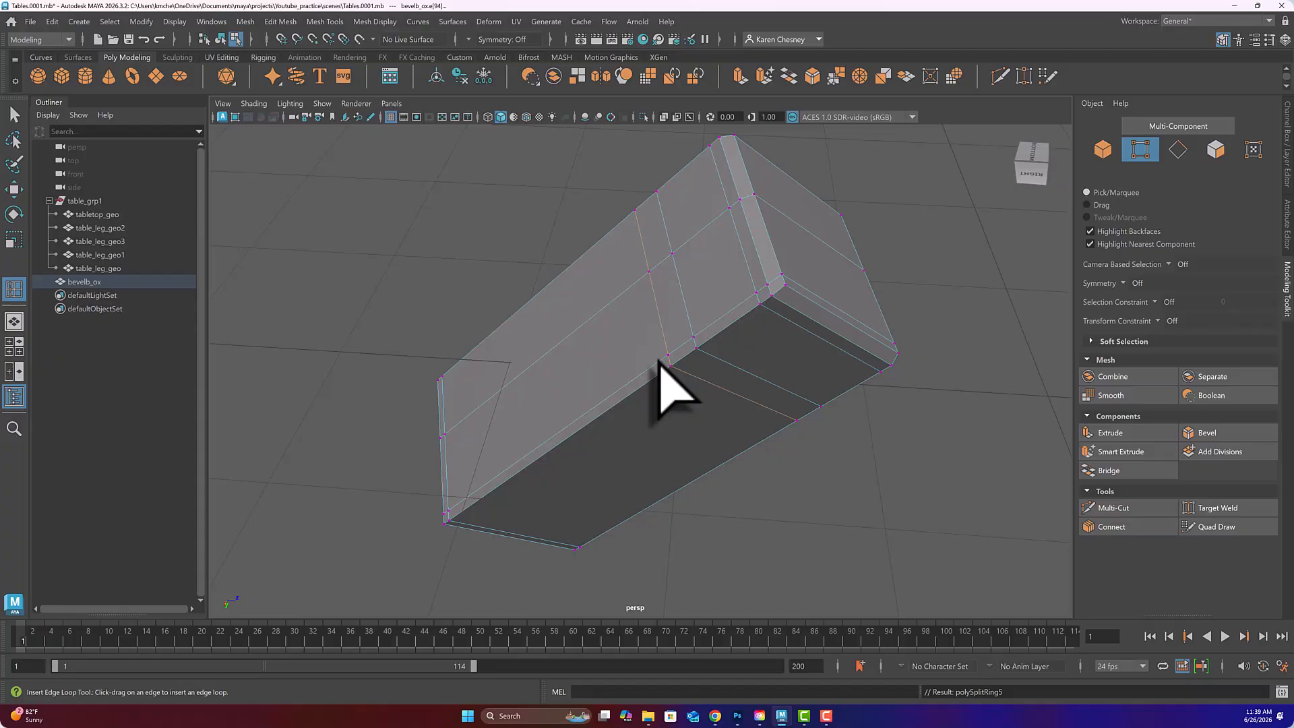
key(ctrl+z)
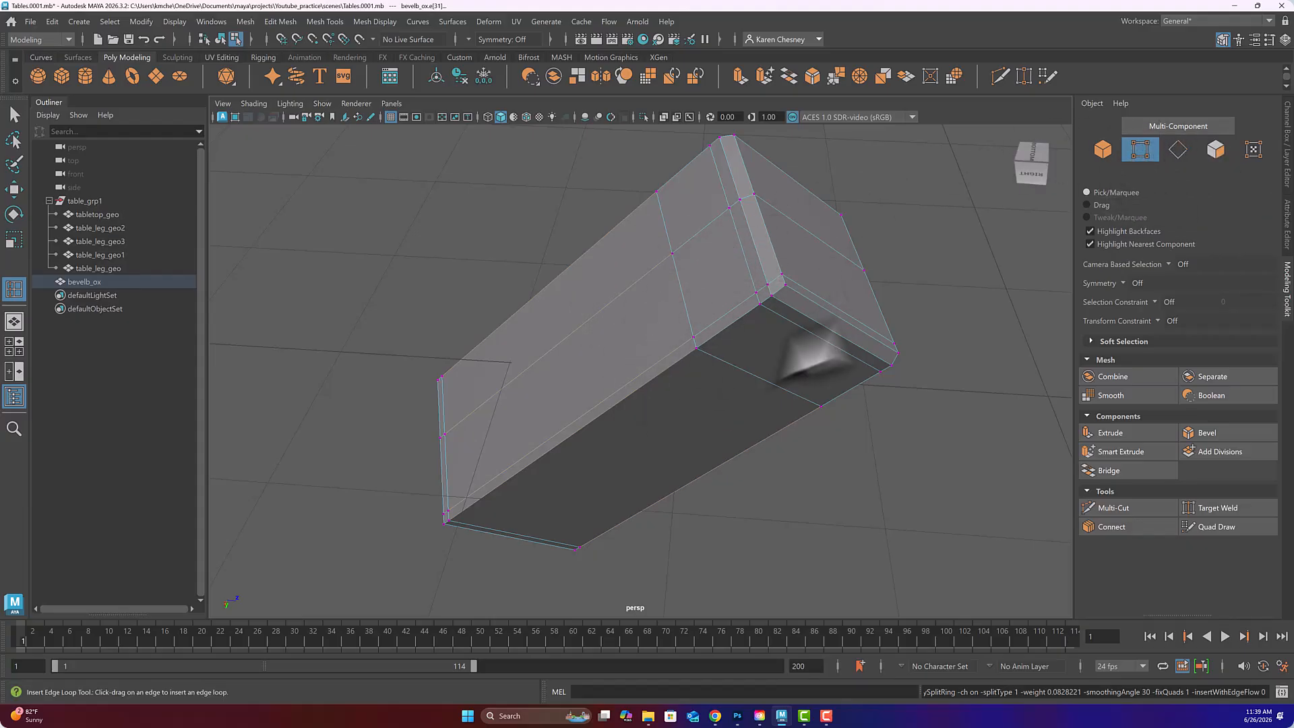
Select the two vertices where the crosswise loop meets the long edge and examine the loops on the broad face
key(q)
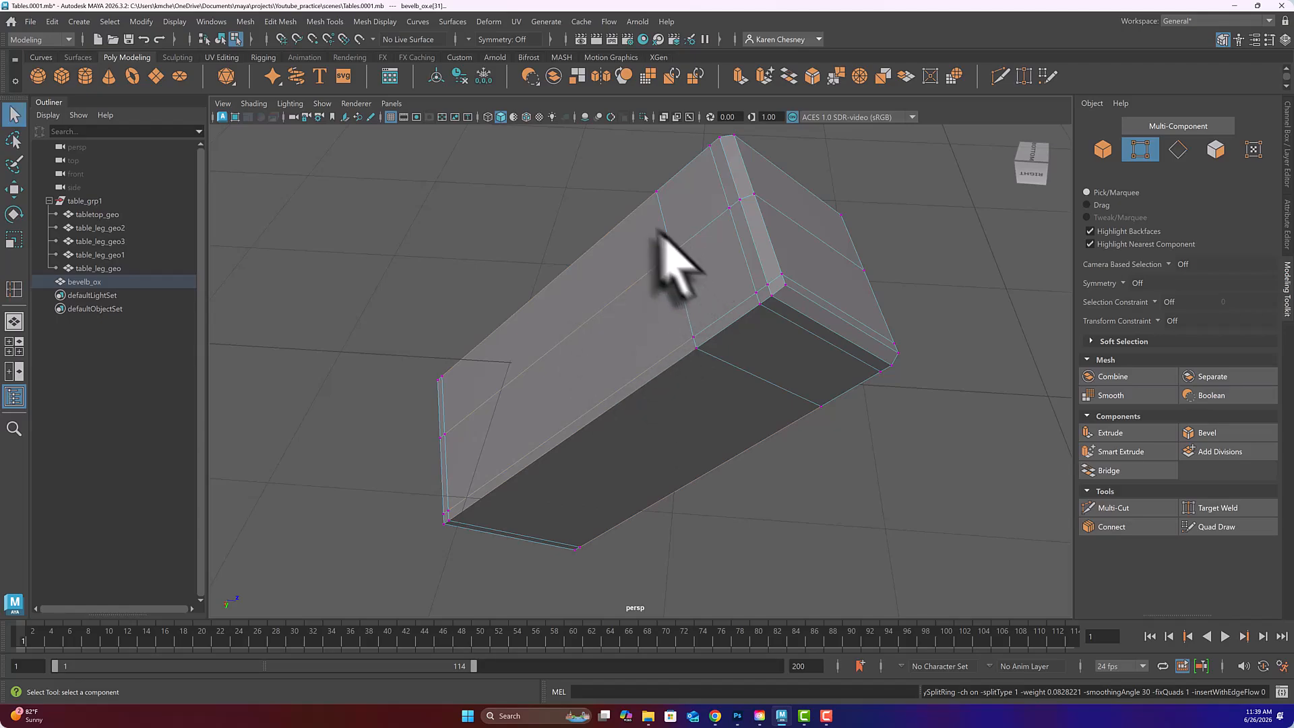
drag(854, 391, 907, 438)
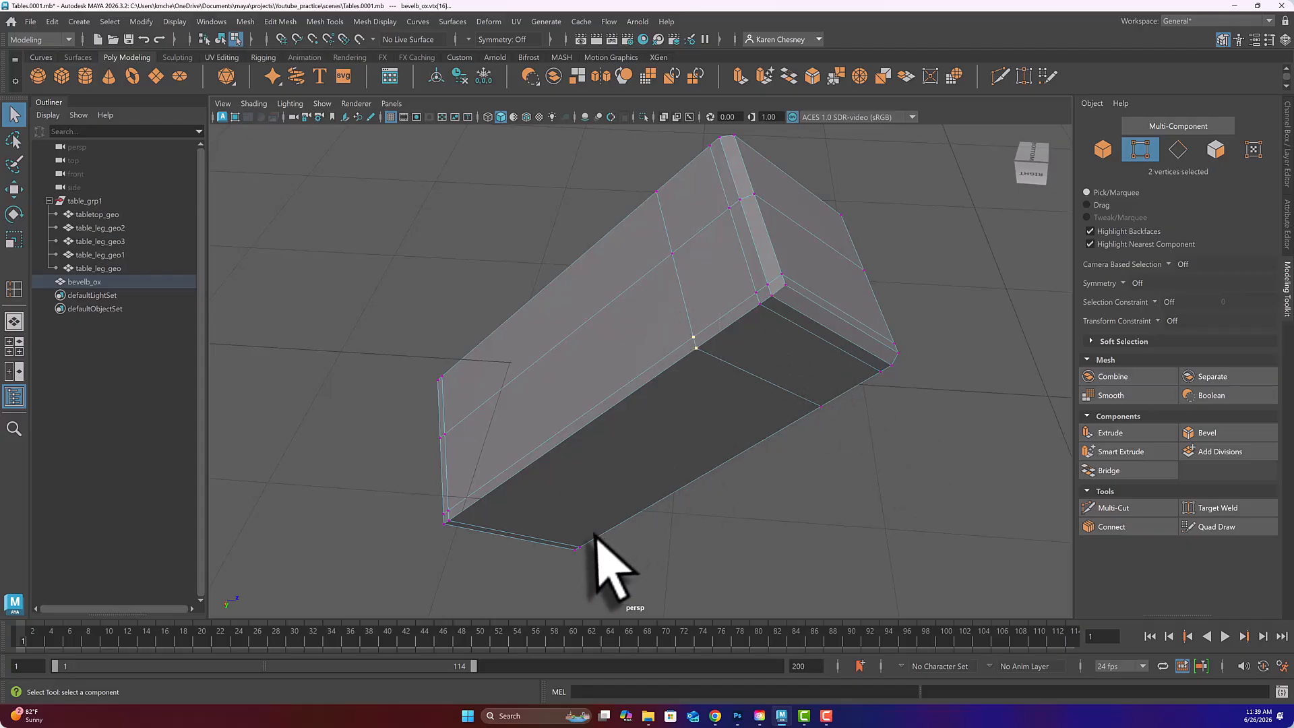
alt+drag(753, 348, 681, 309)
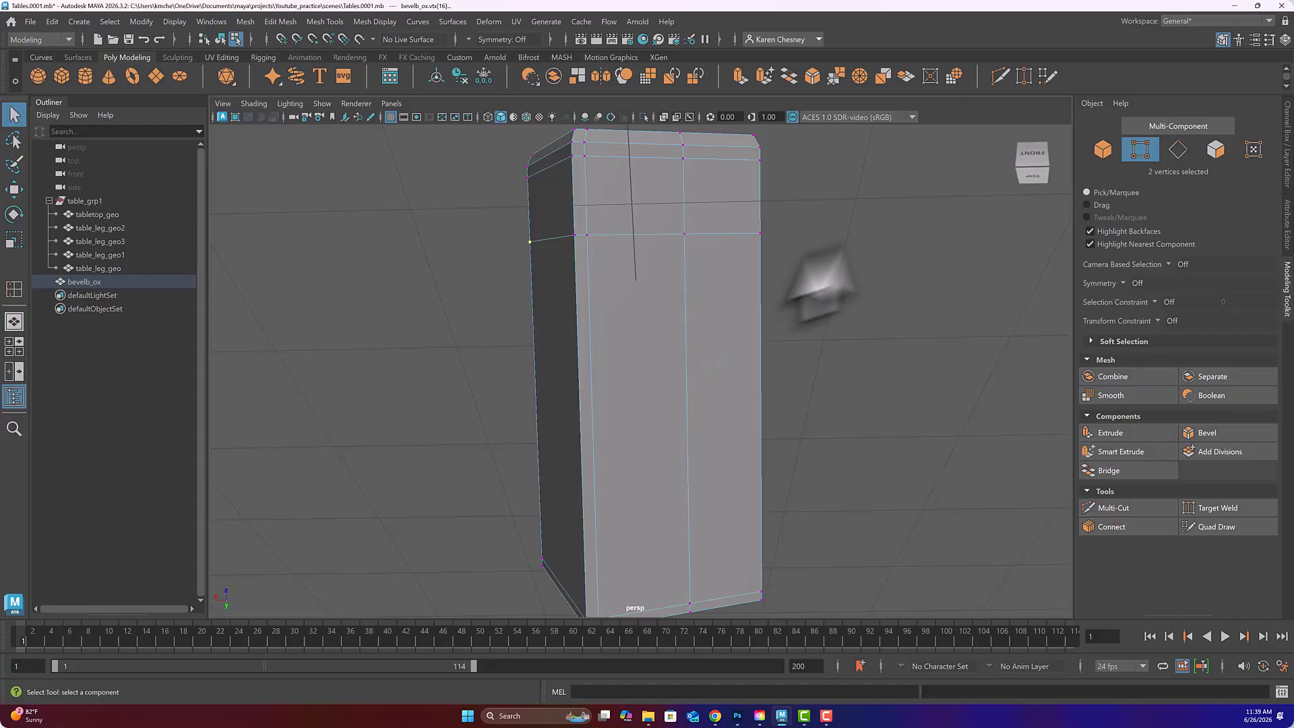
Insert more edge loops on the broad face: lengthwise near both sides and the center, and one crosswise toward the unbeveled end
click(325, 22)
click(359, 128)
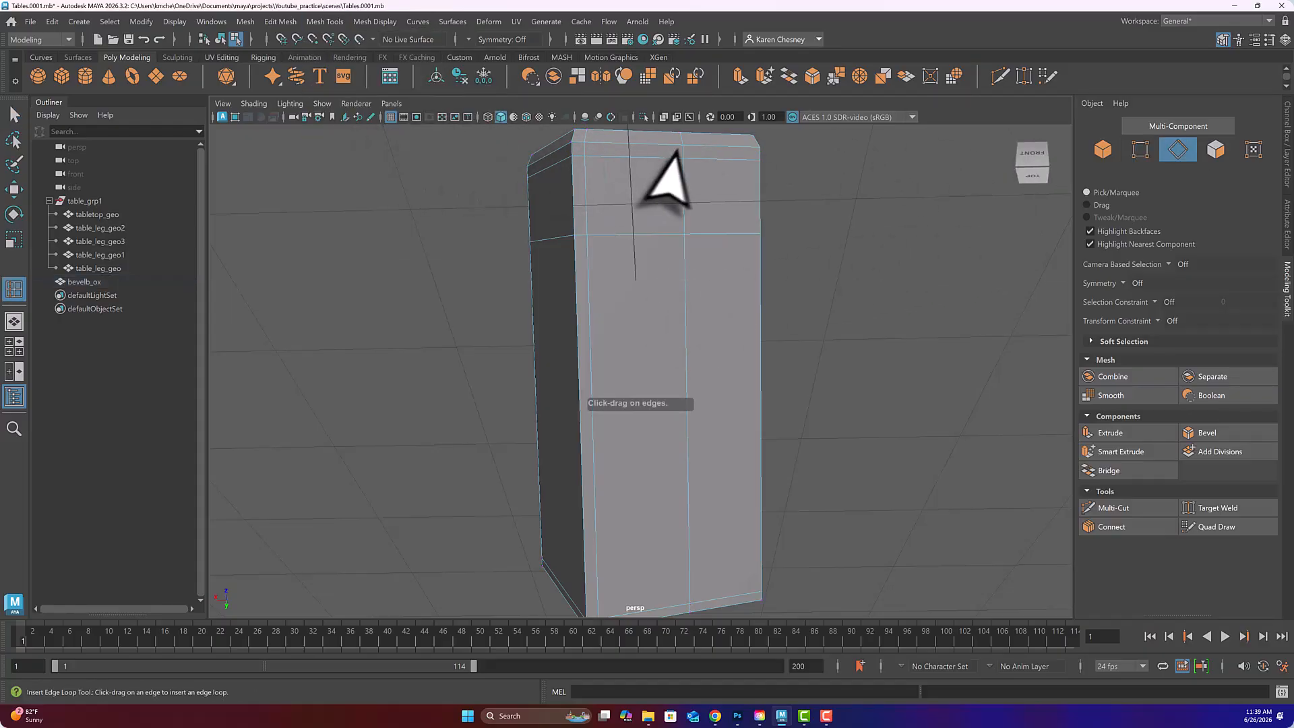
click(743, 160)
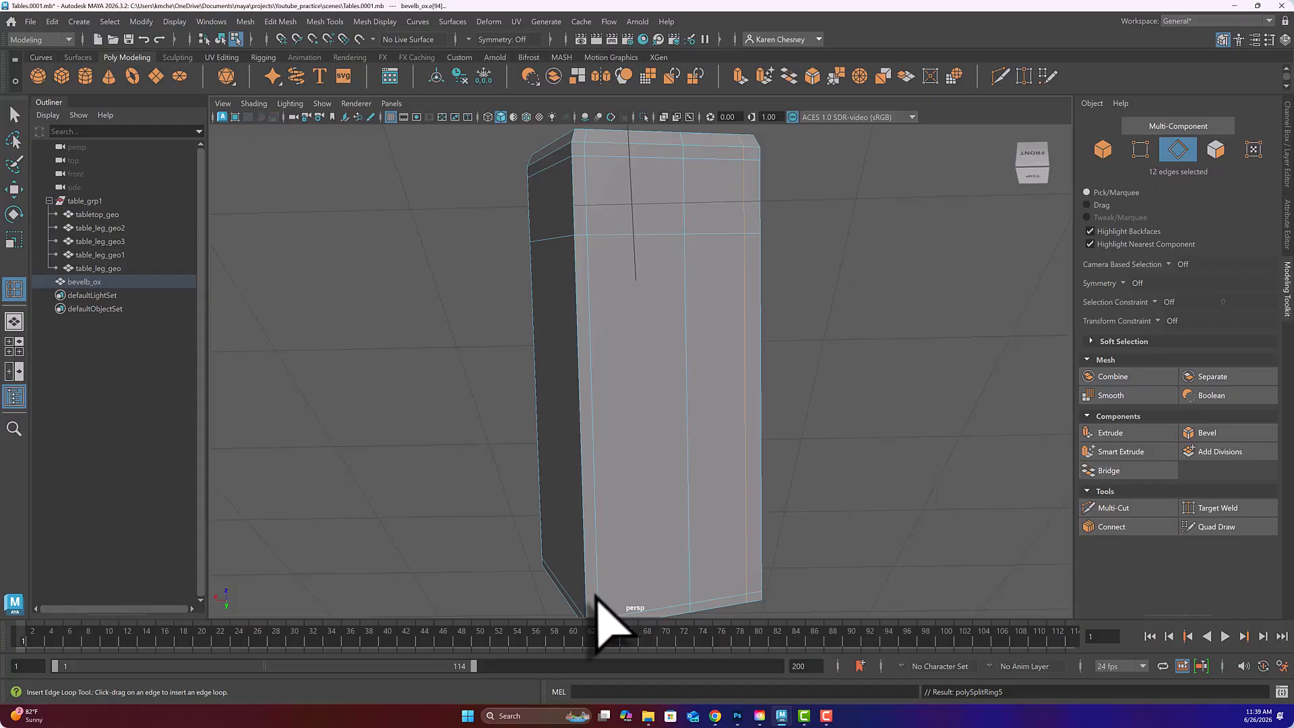
click(591, 443)
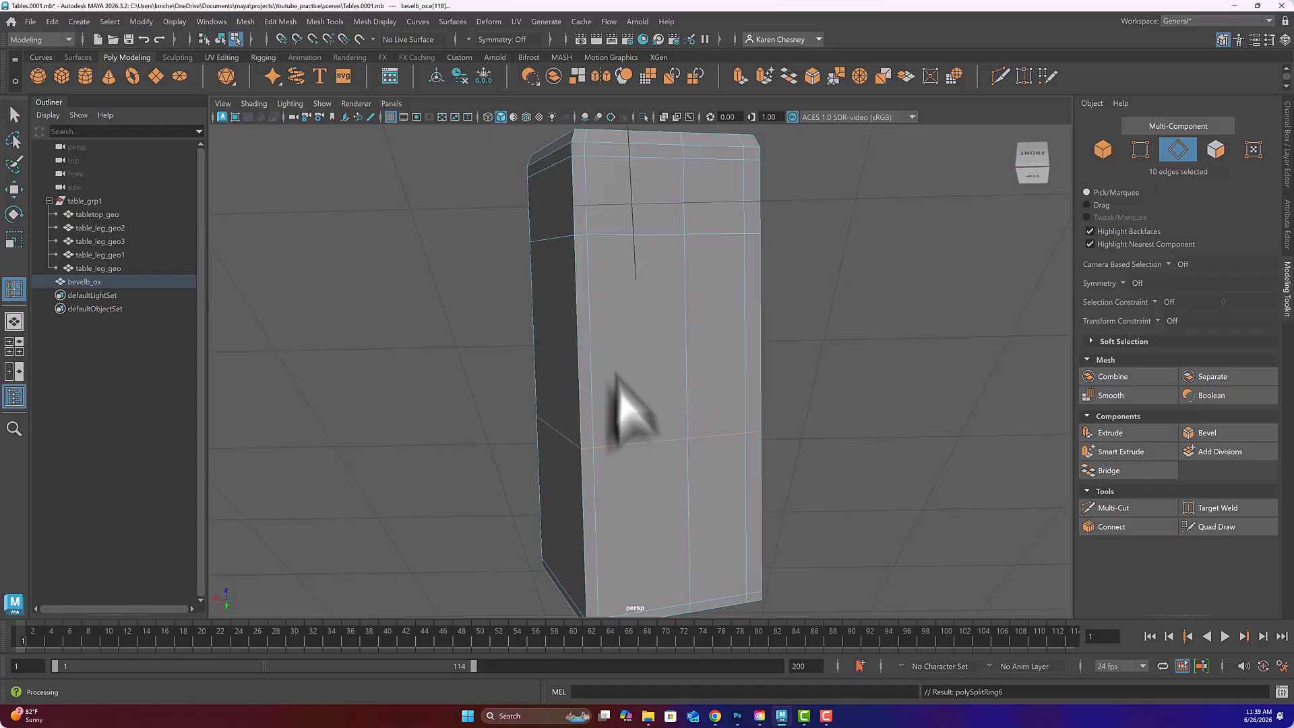
click(595, 154)
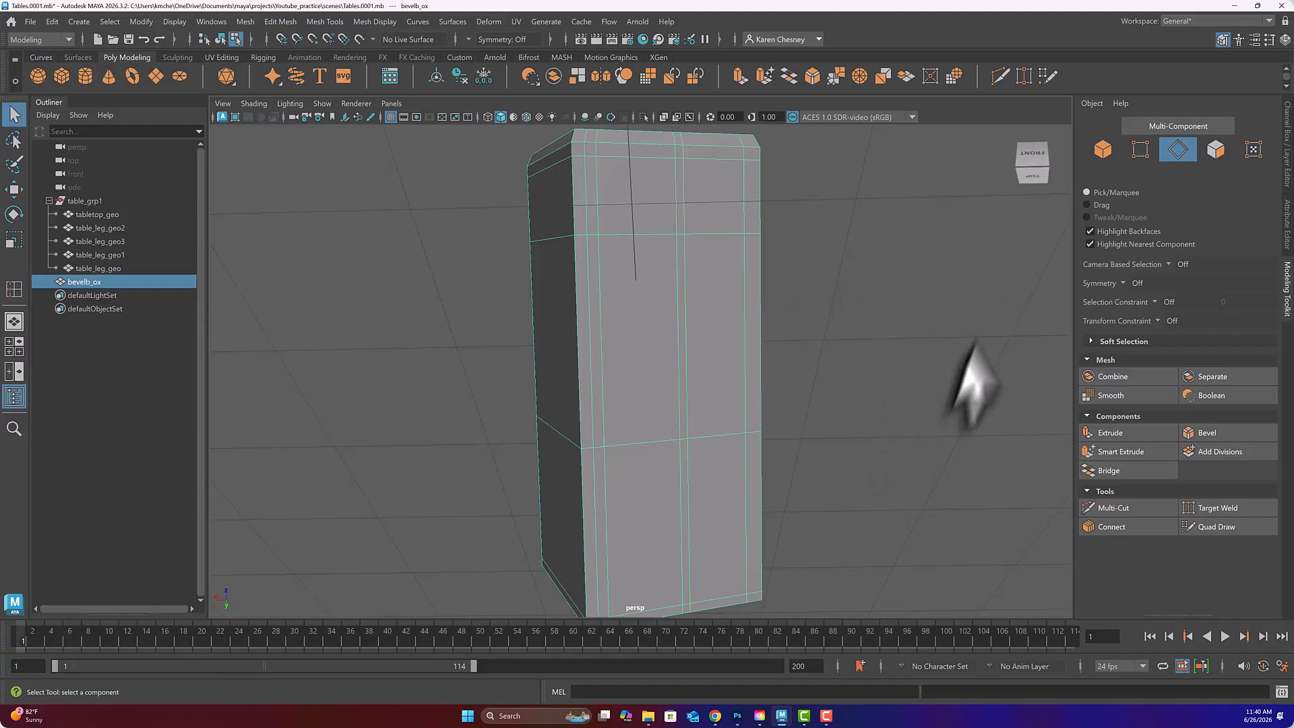
Start a Multi-Cut on the broad face between the two crosswise loops and continue it lengthwise to the unbeveled end
click(1000, 76)
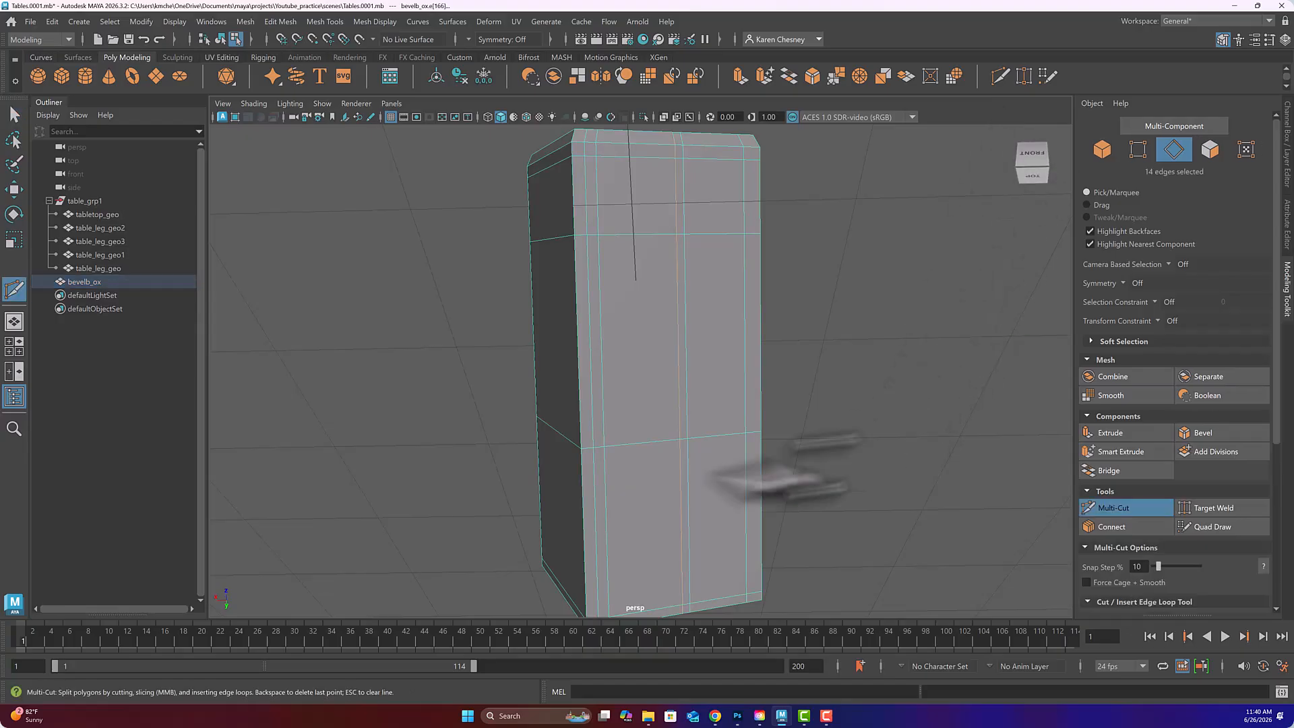
click(676, 234)
key(Escape)
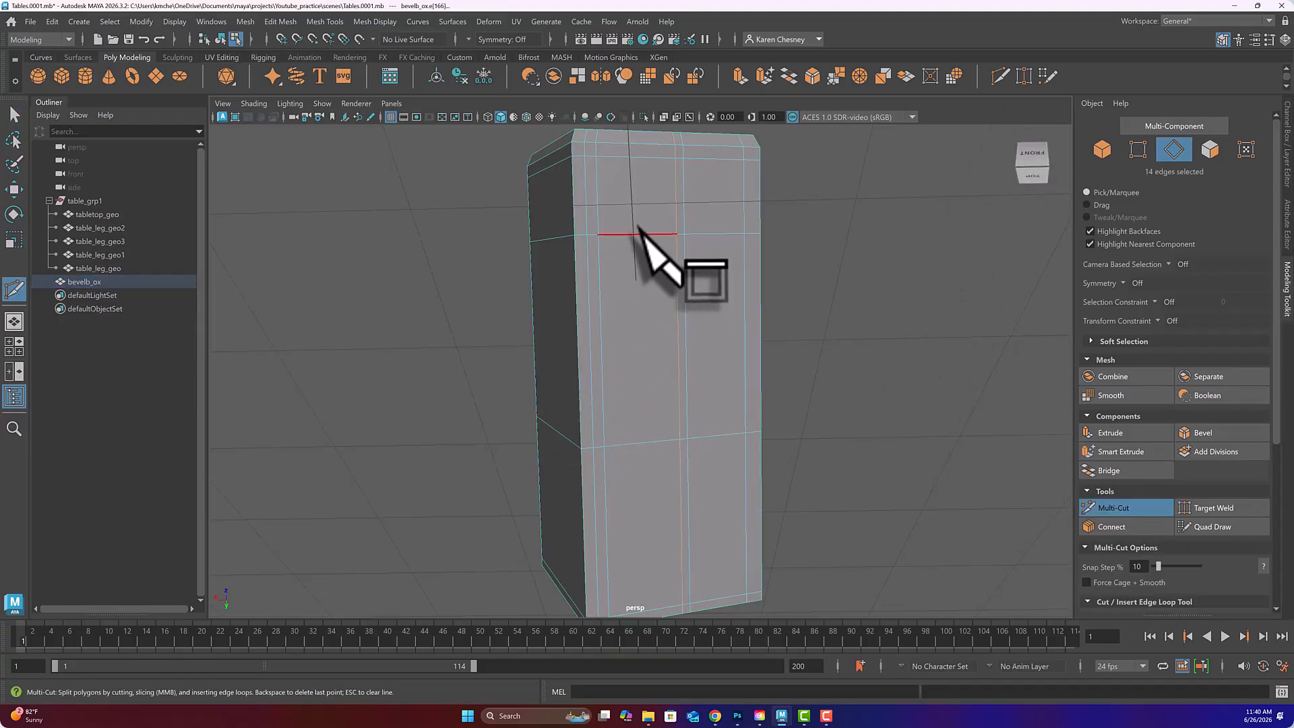
click(643, 233)
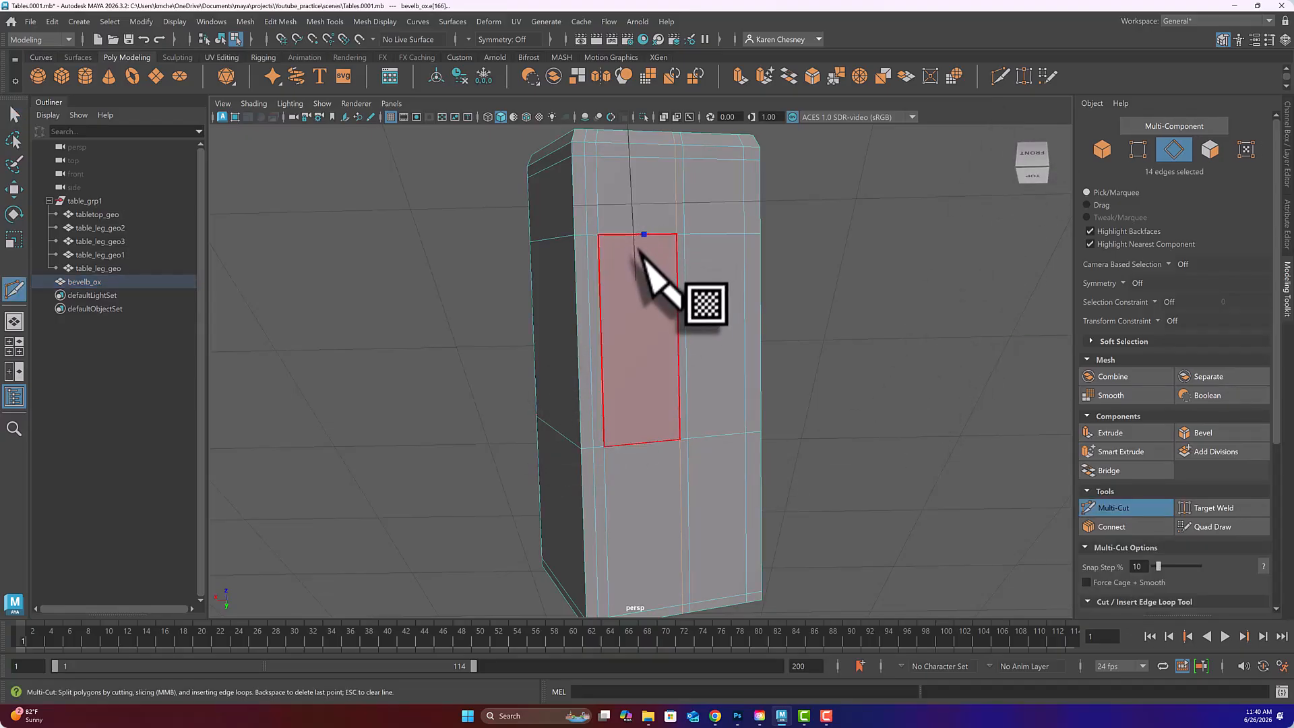
click(649, 442)
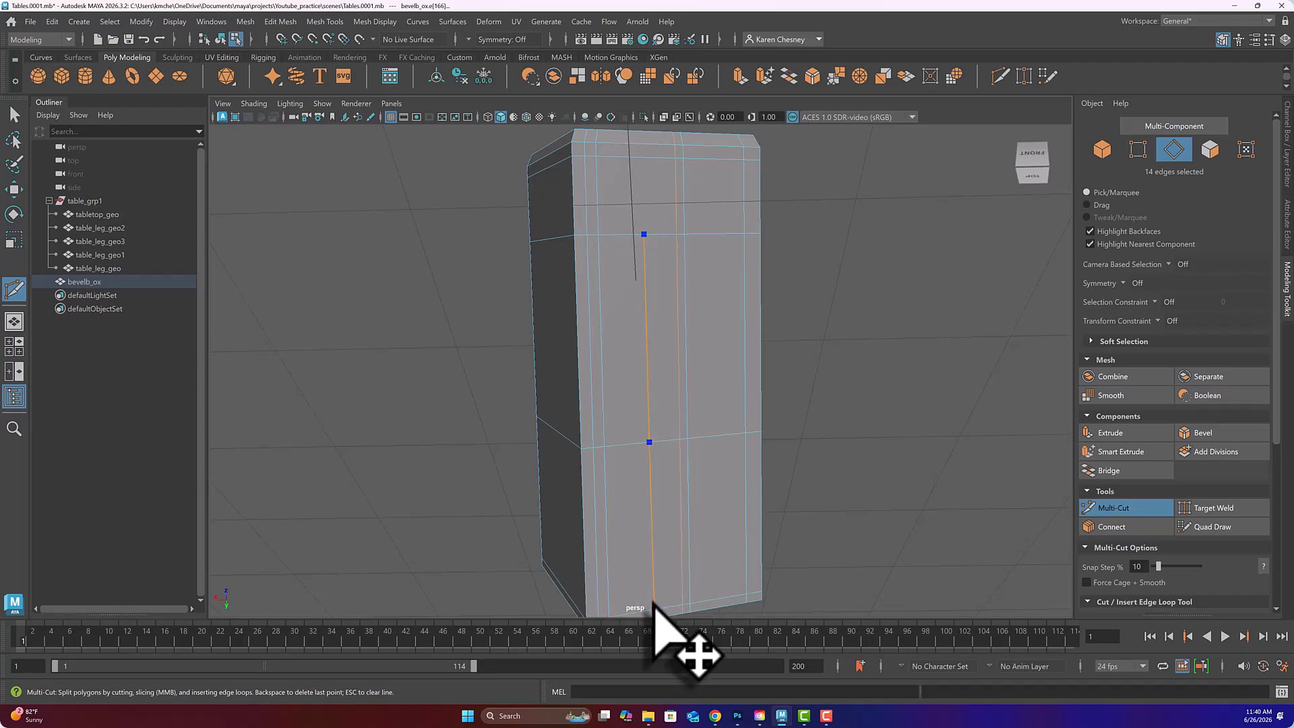
alt+drag(685, 566, 668, 485)
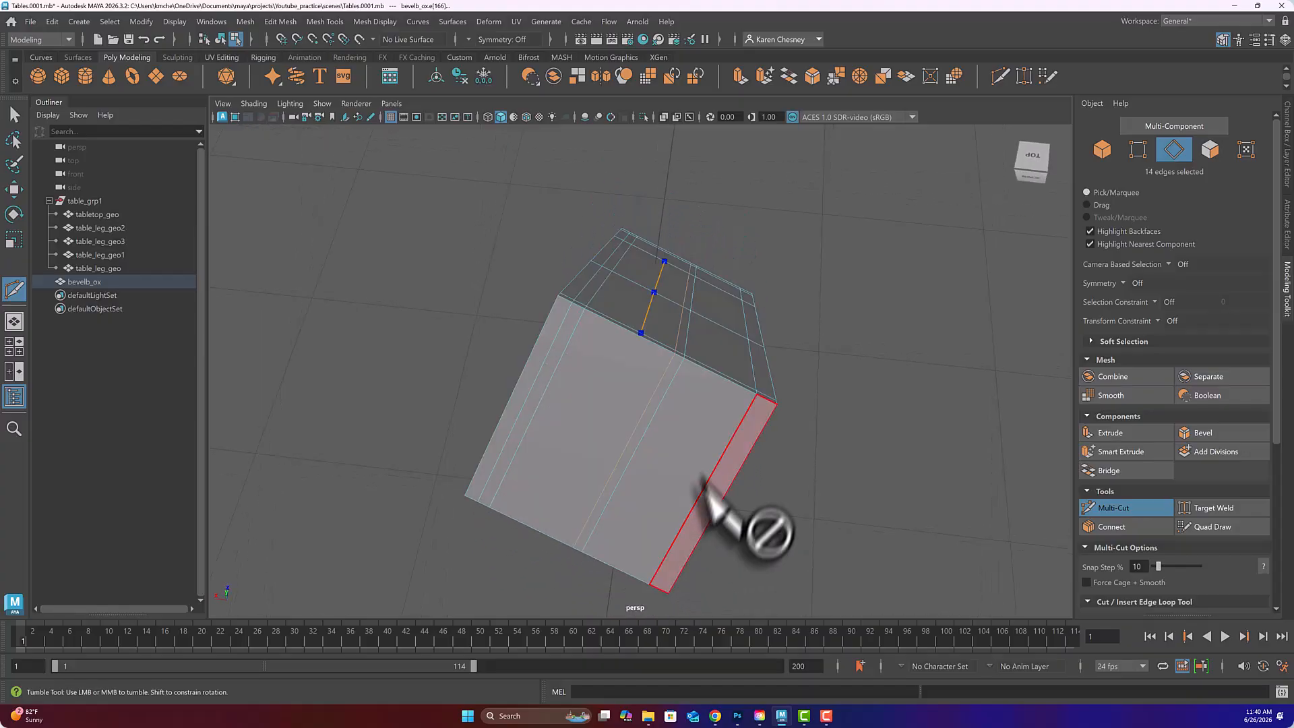
Continue the Multi-Cut across the unbeveled end face and down the opposite broad face through its crosswise loops
click(637, 333)
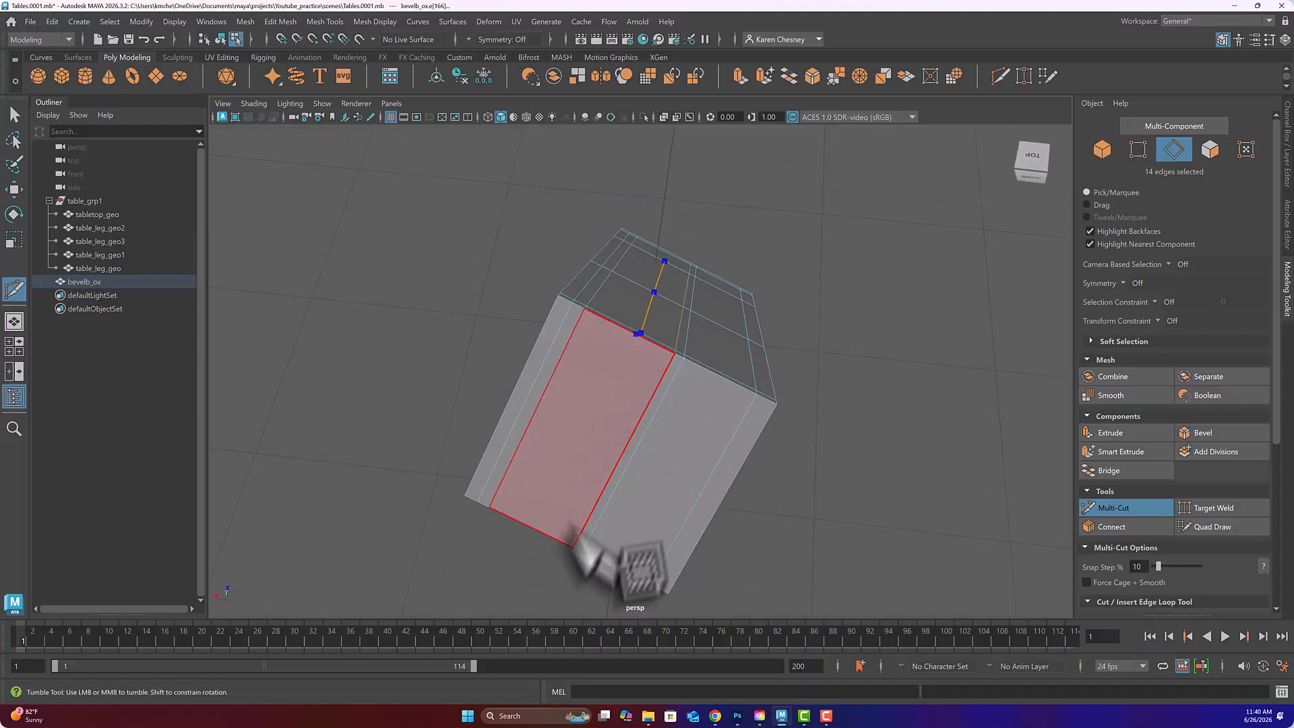
click(533, 525)
alt+drag(593, 529, 614, 472)
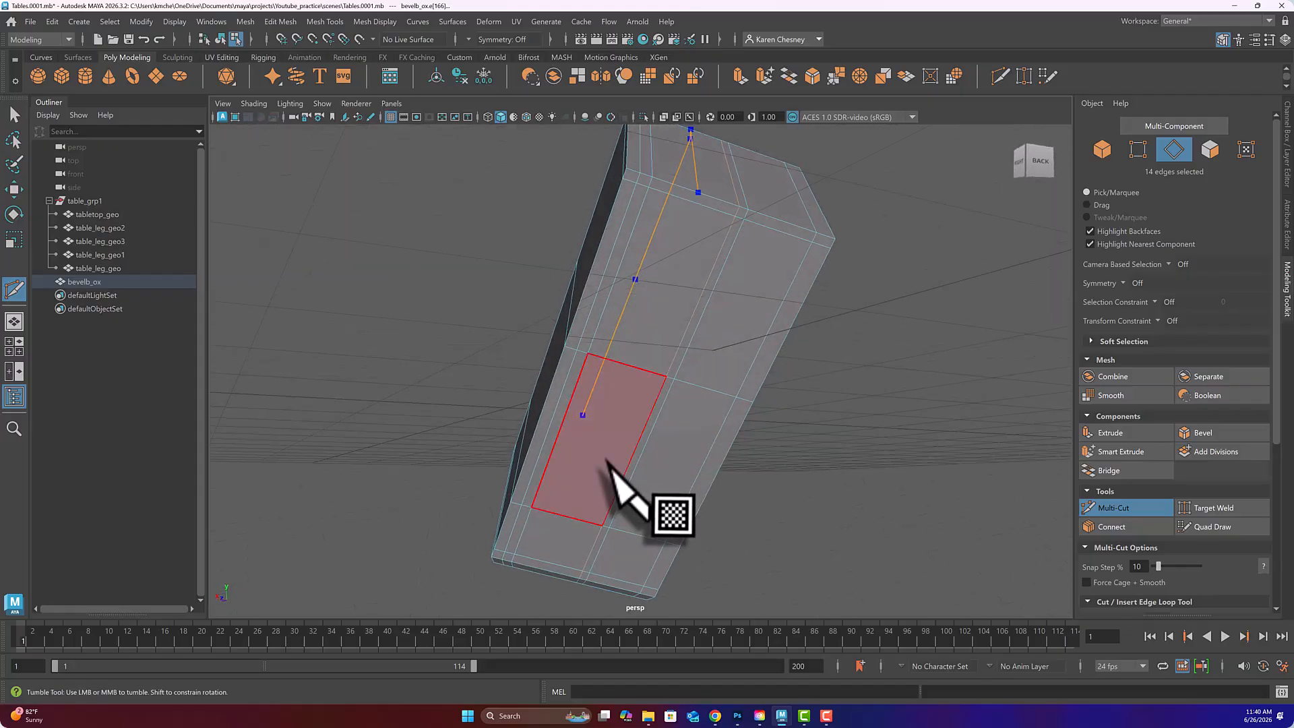
click(698, 203)
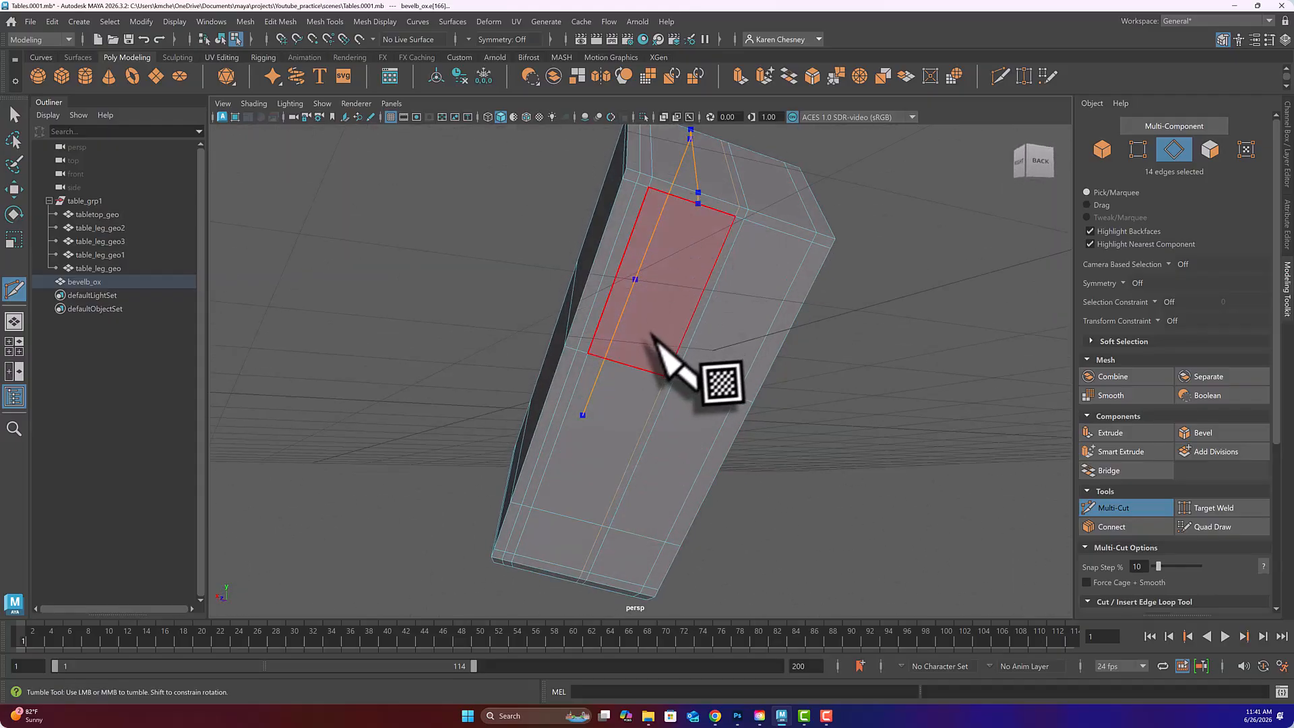
click(636, 367)
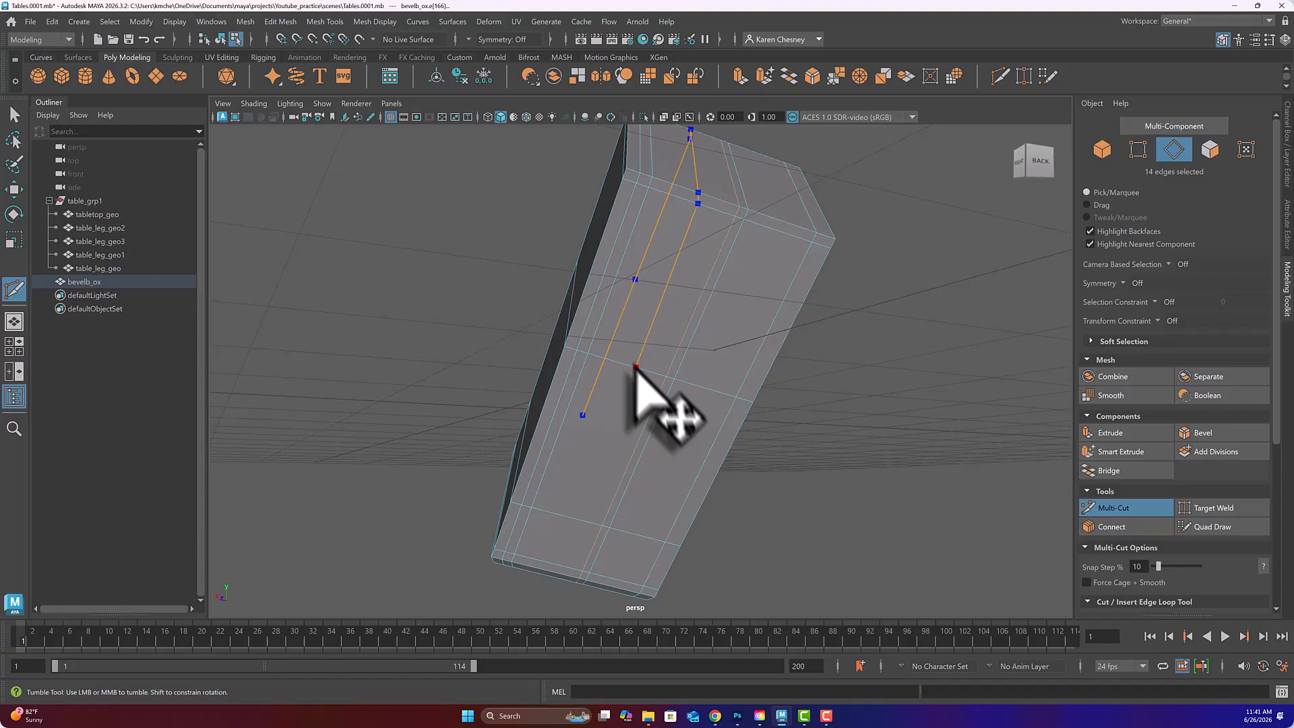
click(571, 517)
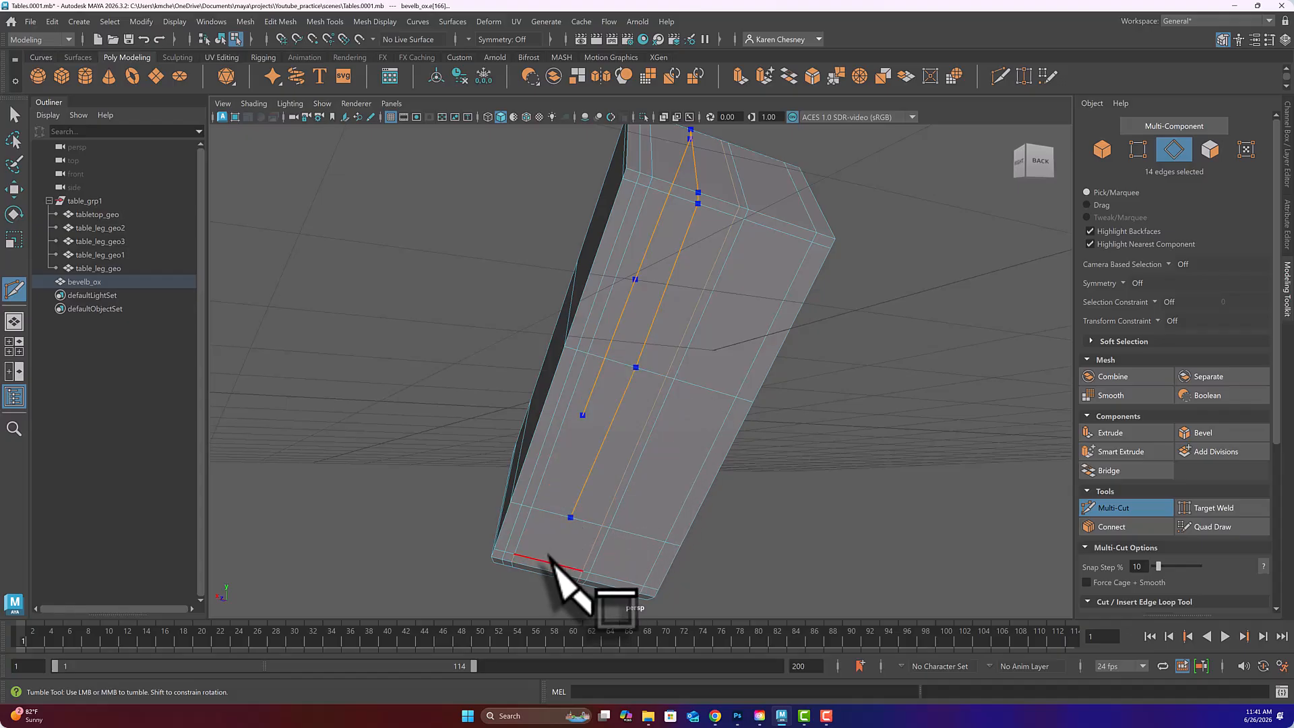
Carry the Multi-Cut over the beveled end, close it at its starting point, and inspect the cut ring around the box
alt+drag(552, 559, 670, 503)
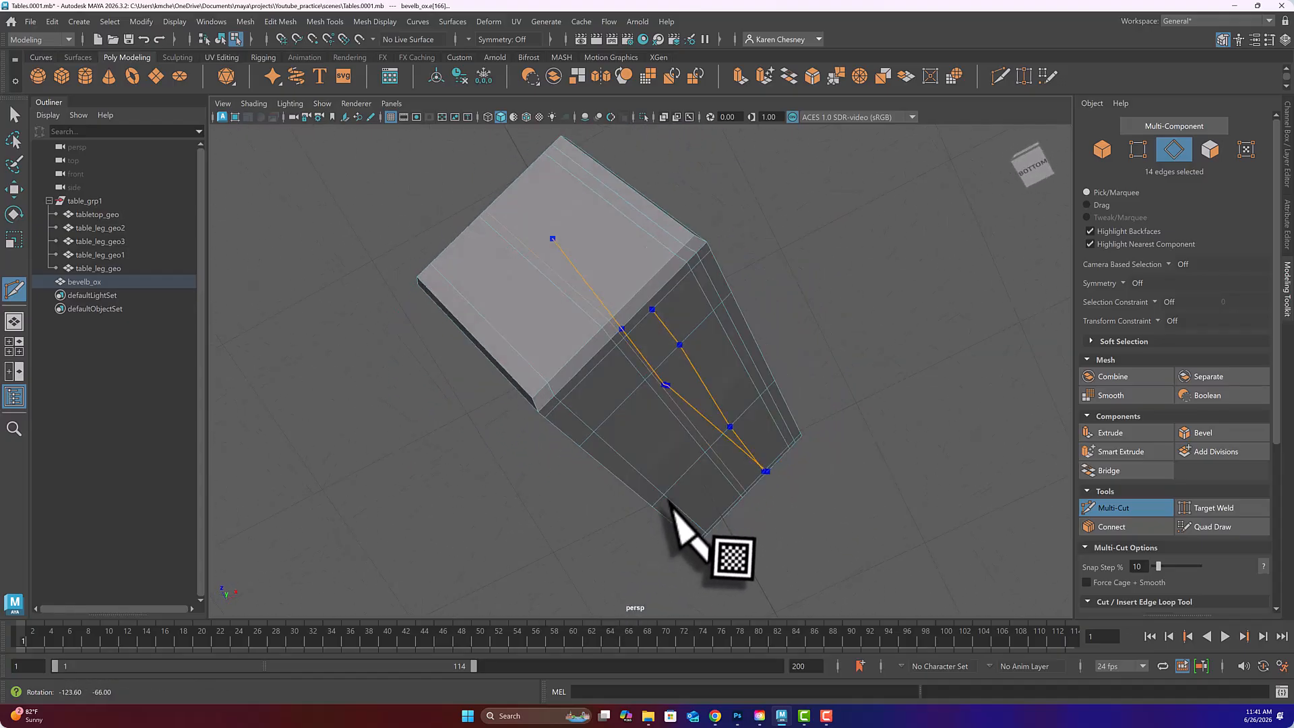
click(637, 292)
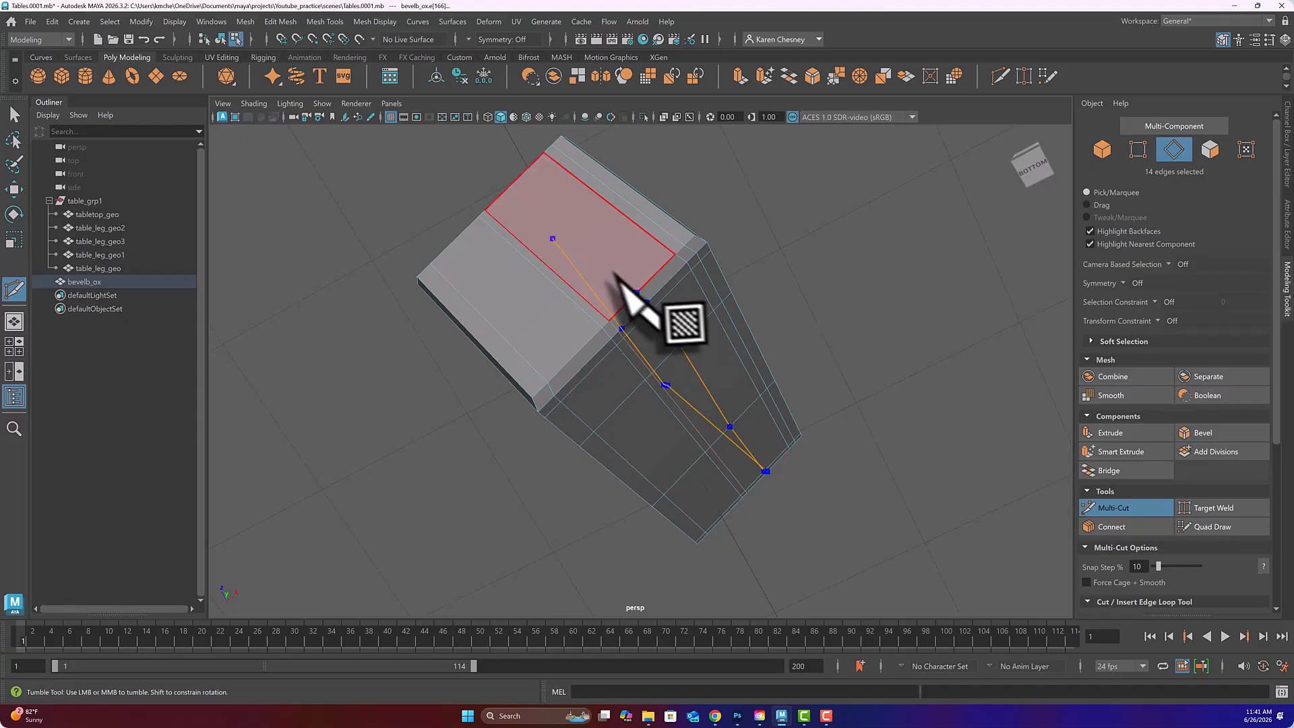
alt+drag(510, 182, 619, 447)
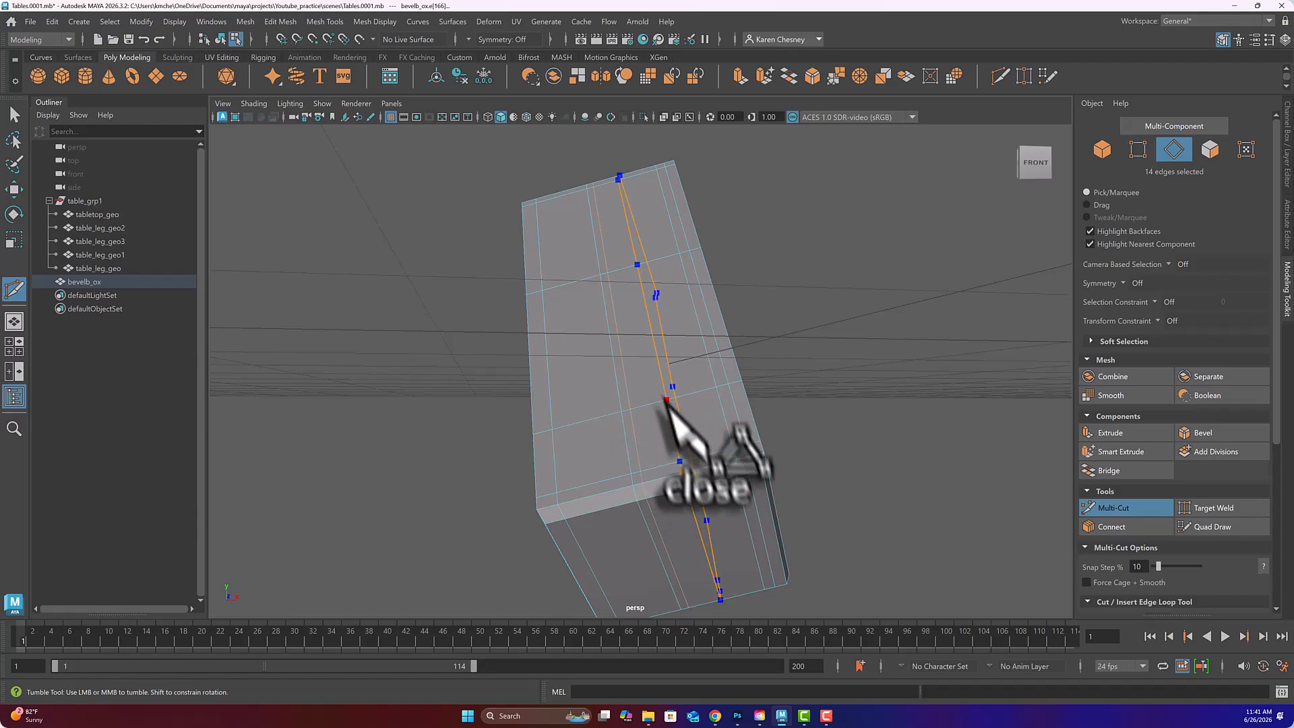
alt+drag(811, 360, 750, 351)
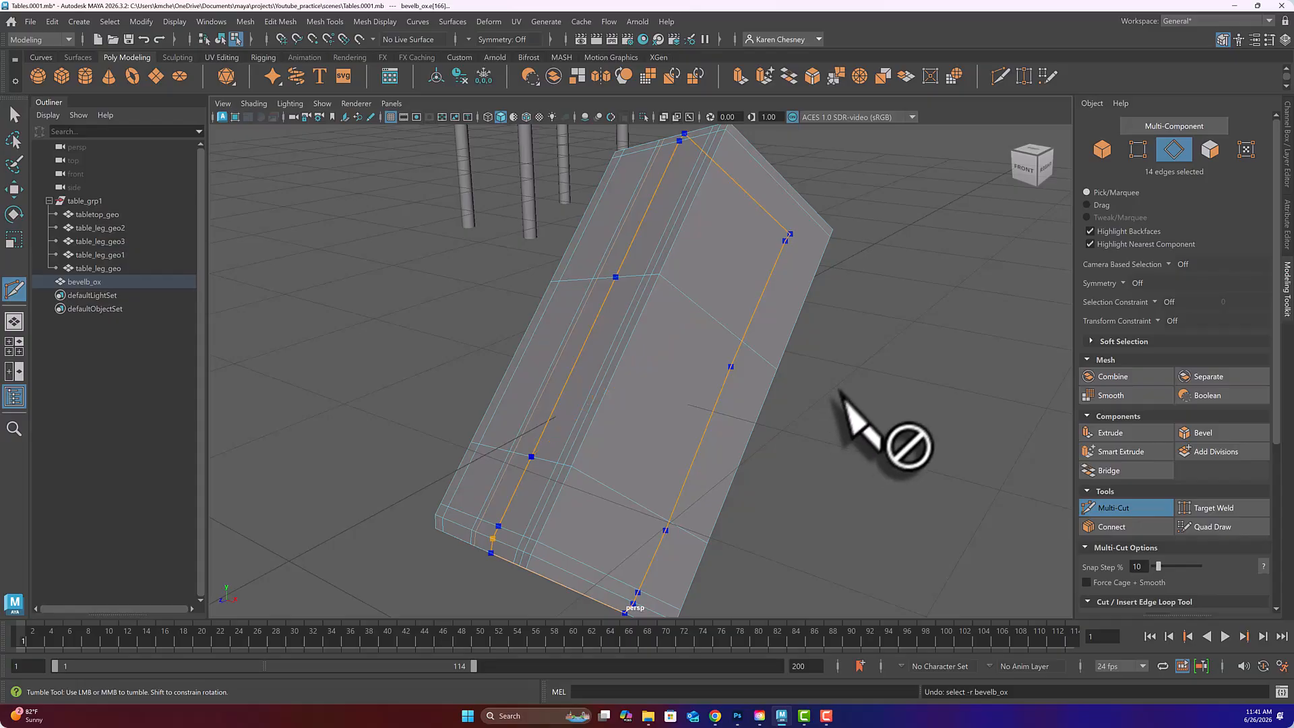
alt+drag(823, 405, 680, 248)
alt+drag(714, 329, 720, 341)
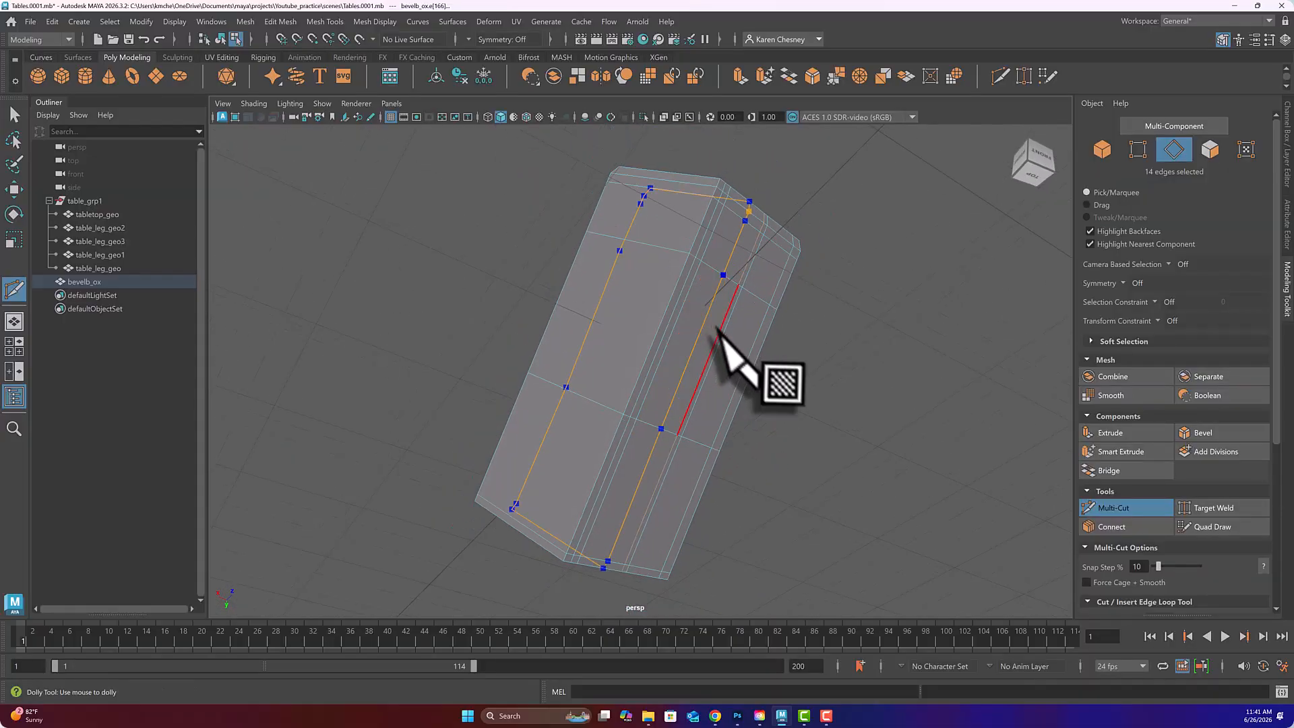
mouse_move(719, 341)
alt+middle_down()
mouse_move(739, 367)
mouse_move(729, 353)
alt+middle_up()
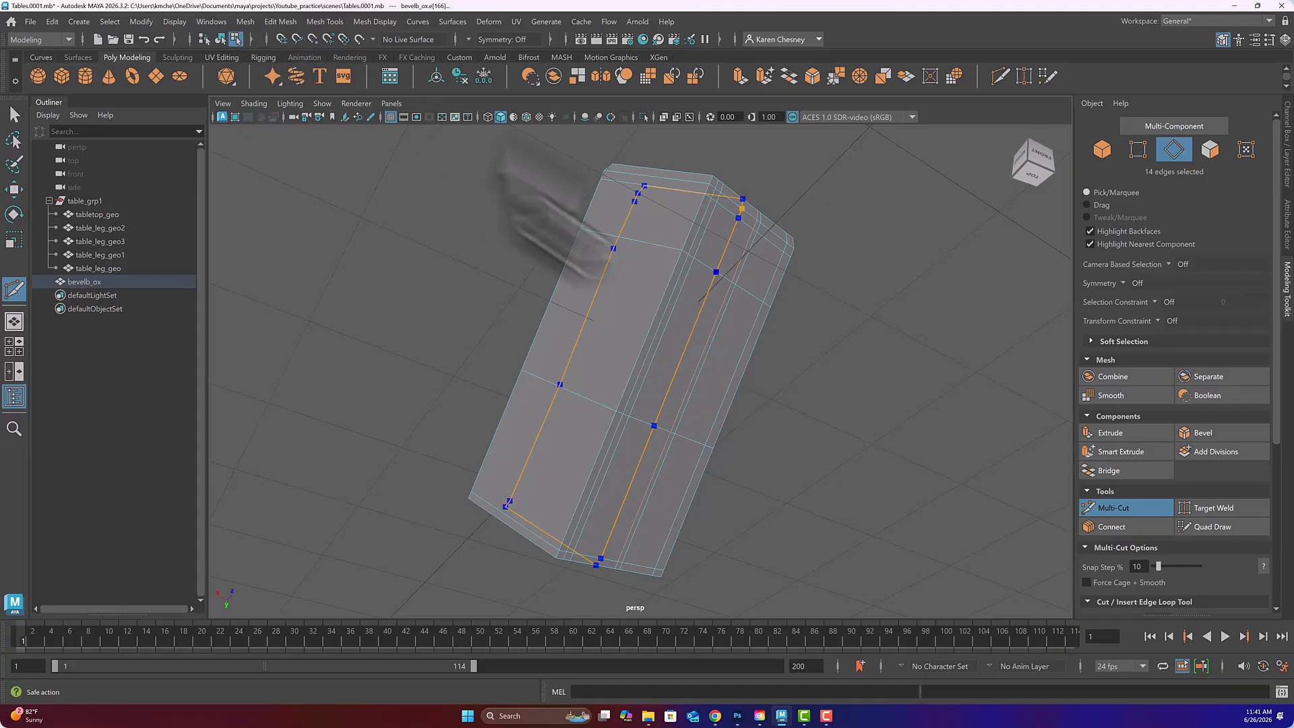
Leave the Multi-Cut tool and switch the cut box from edge to object selection, with the whole box selected
alt+drag(845, 379, 884, 326)
alt+right_drag(884, 327, 869, 332)
alt+drag(809, 325, 776, 352)
alt+drag(775, 445, 717, 427)
alt+right_drag(716, 427, 720, 405)
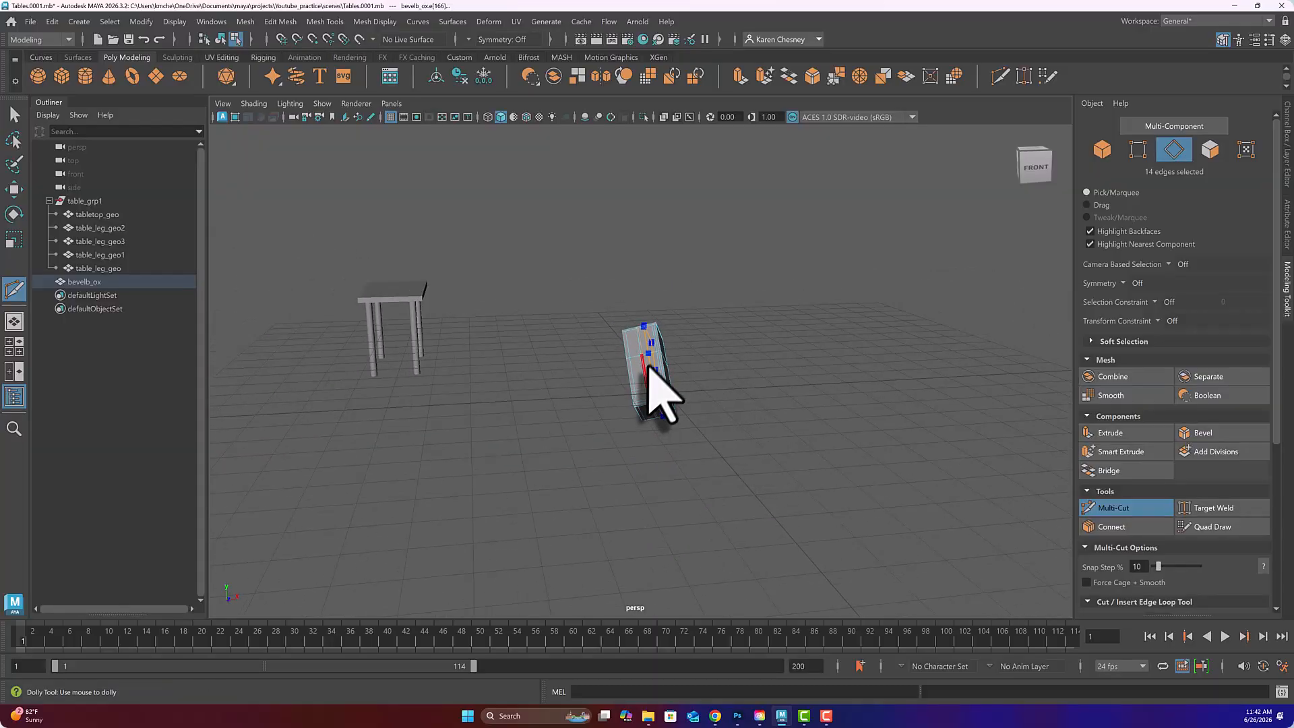
key(q)
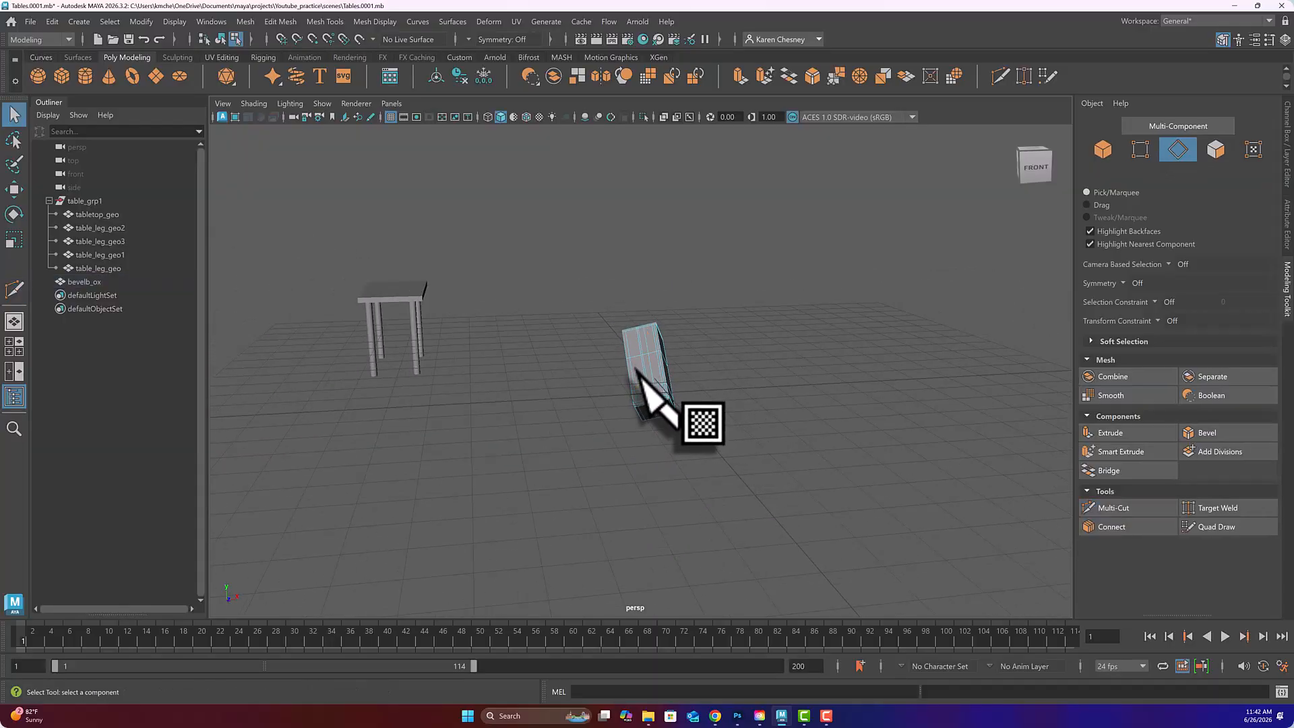
right_drag(639, 330, 669, 372)
right_drag(692, 309, 694, 309)
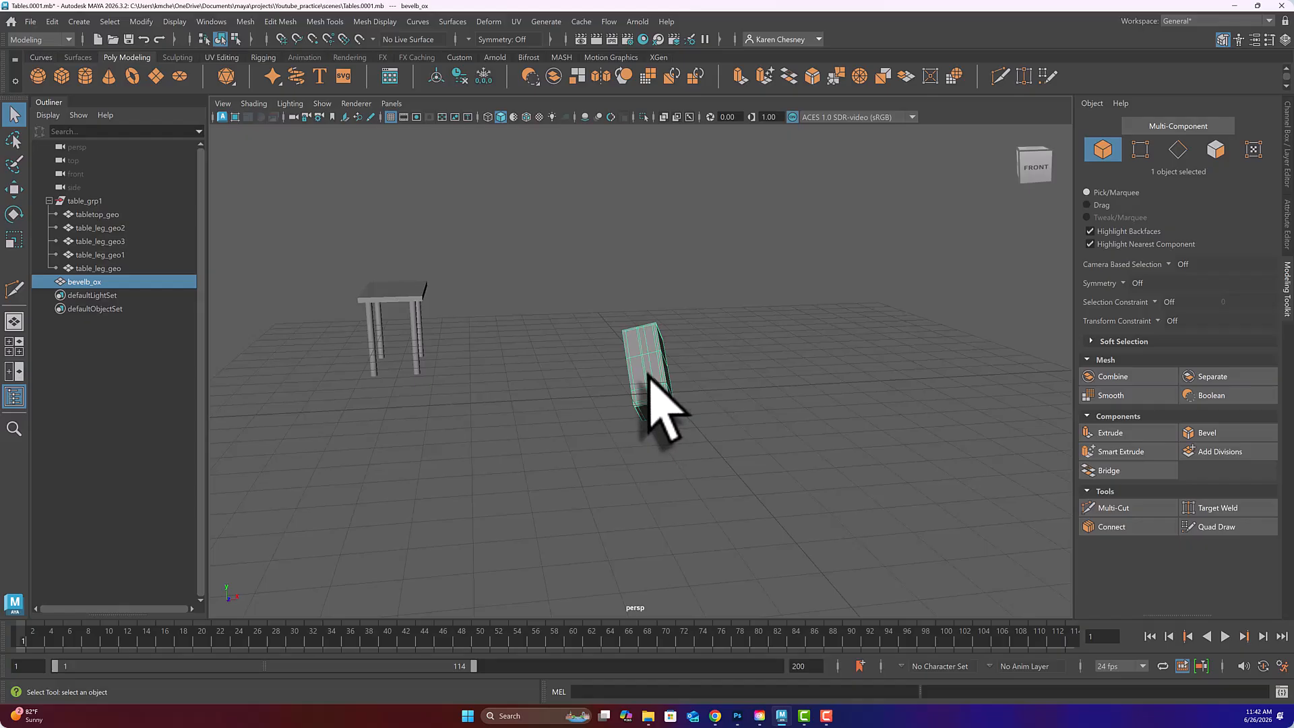
Scale the box up uniformly and move it toward the table, to about X -3.13, Z -10.82
key(r)
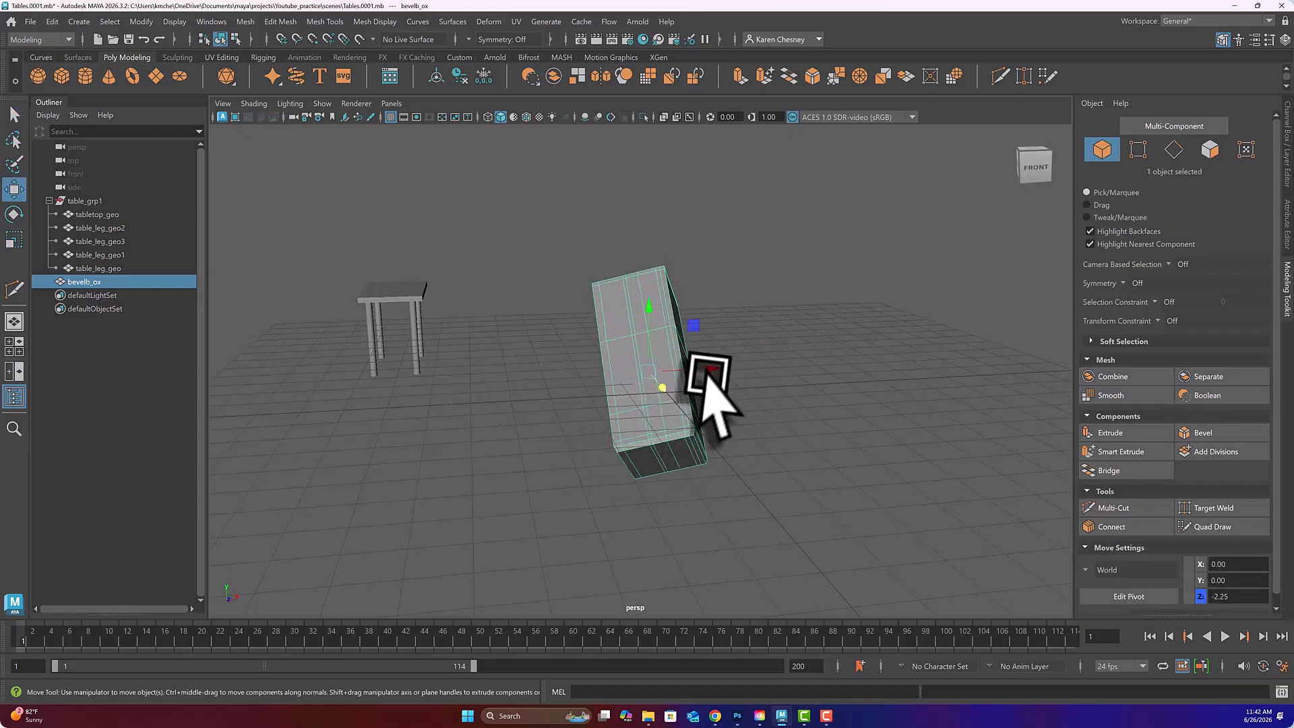
drag(702, 376, 530, 344)
alt+drag(694, 442, 673, 425)
scroll(703, 486, up, 5)
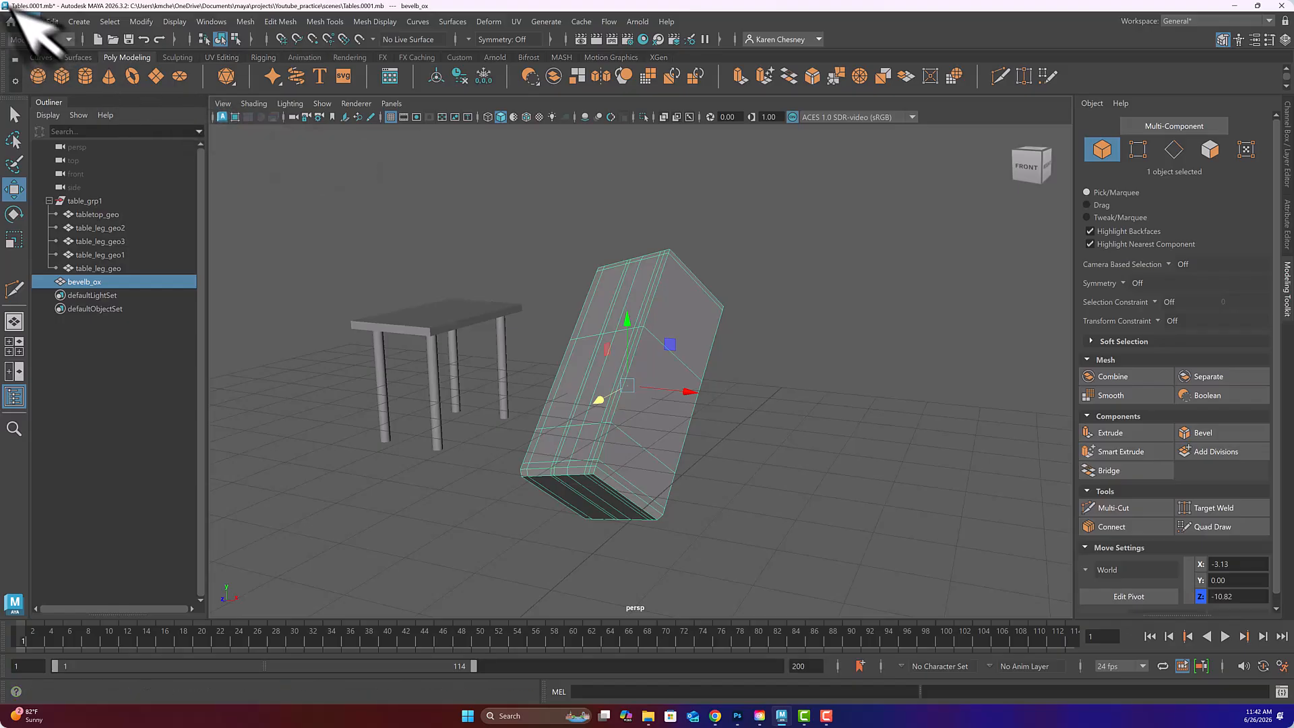
Start a new empty scene without saving the changes to Tables.0001.mb
click(31, 21)
click(55, 49)
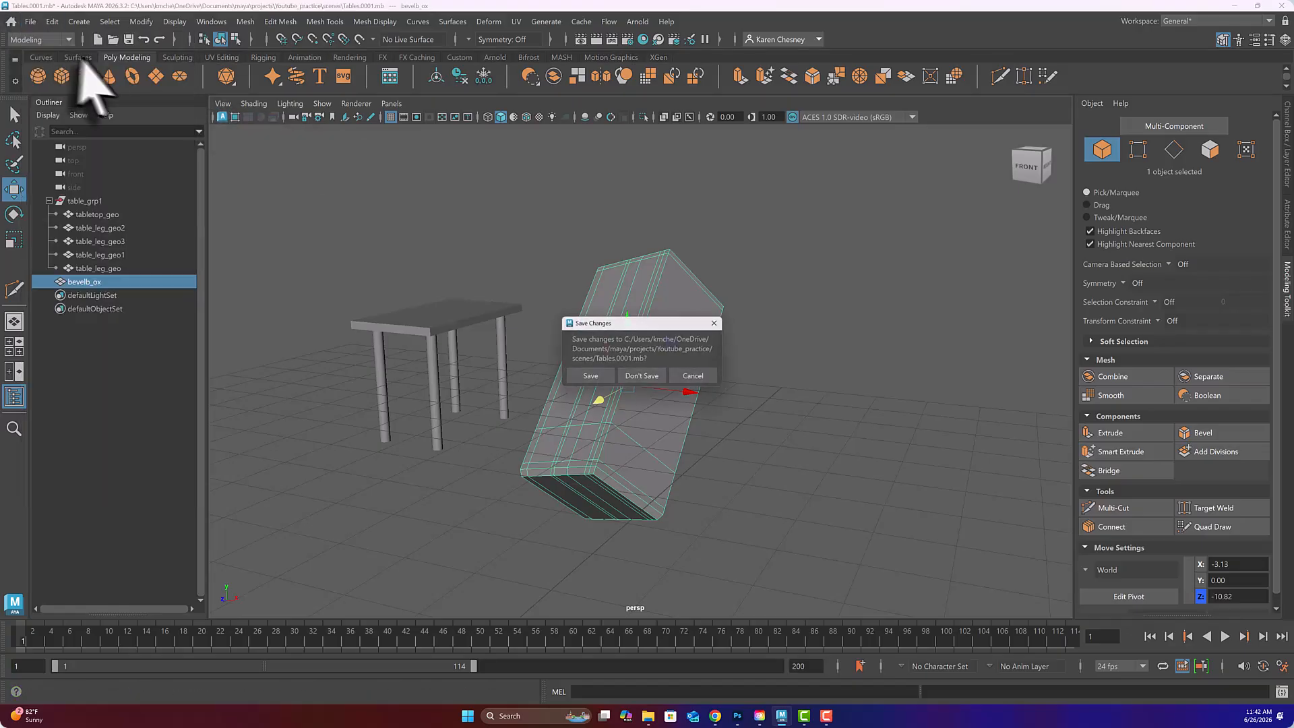
click(640, 378)
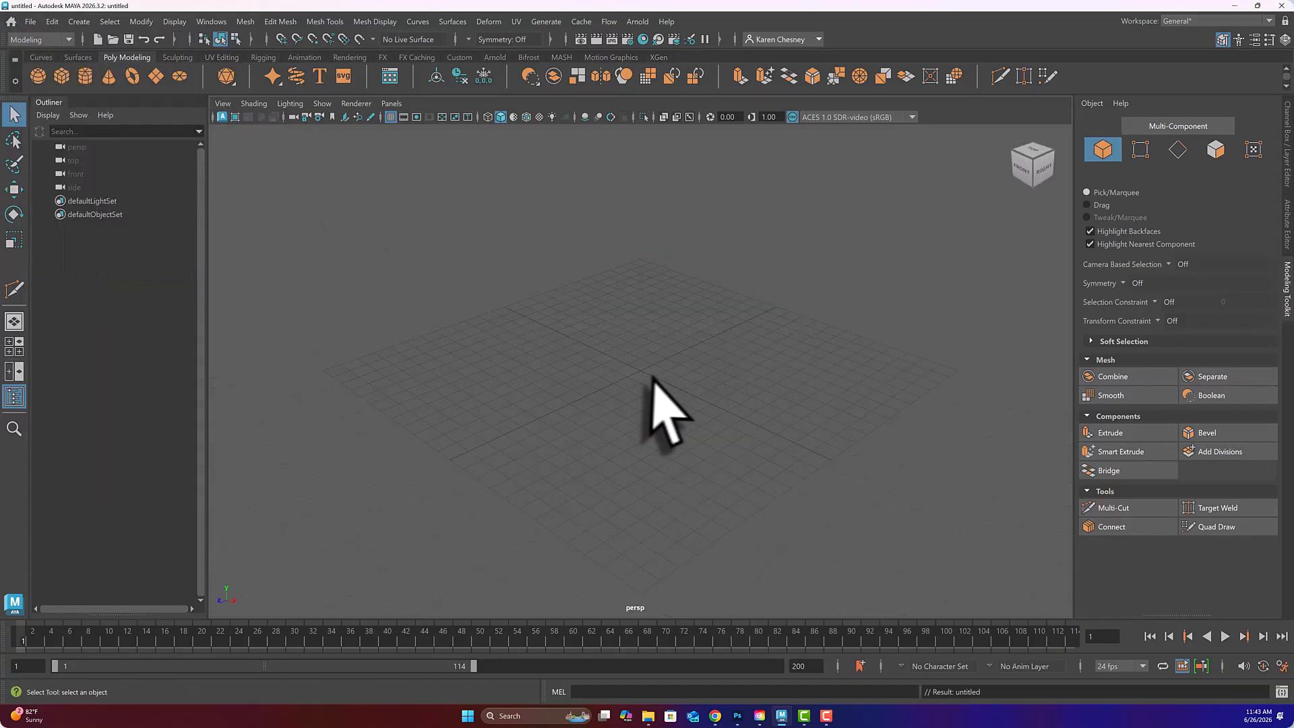